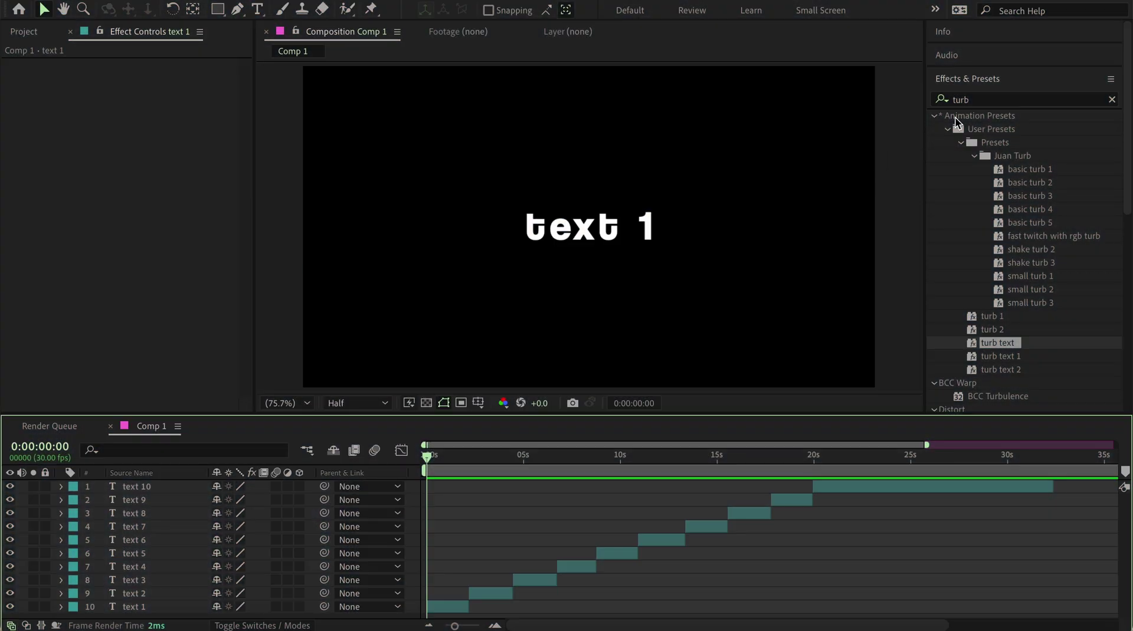
Find the Turbulent Displace effect and apply it to the text 1 layer
click(979, 99)
text(turbul)
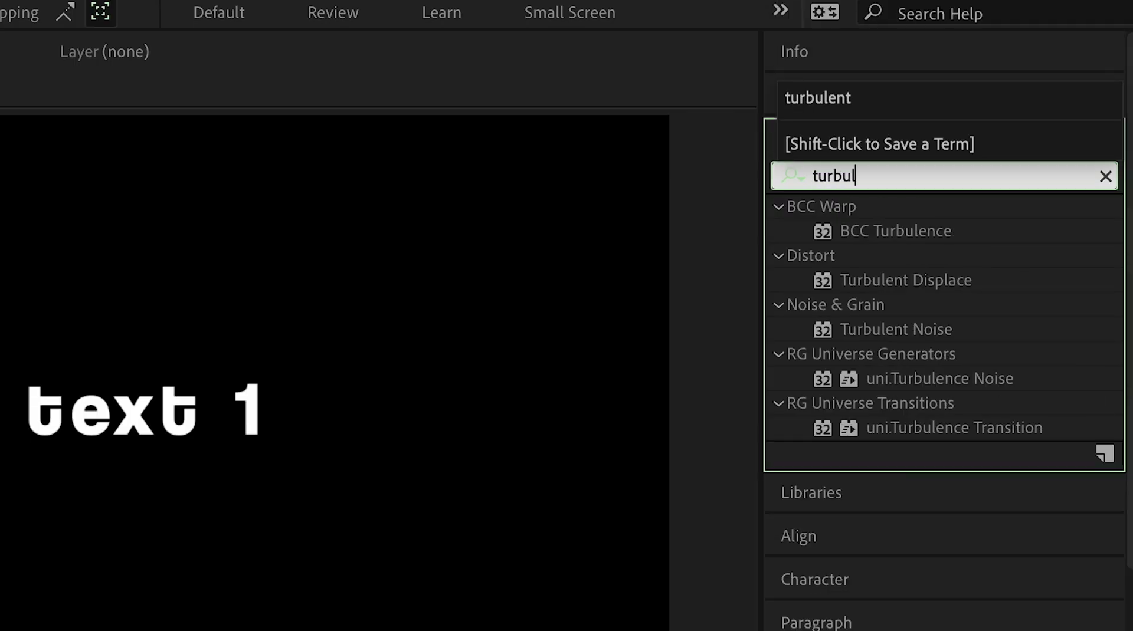
click(910, 282)
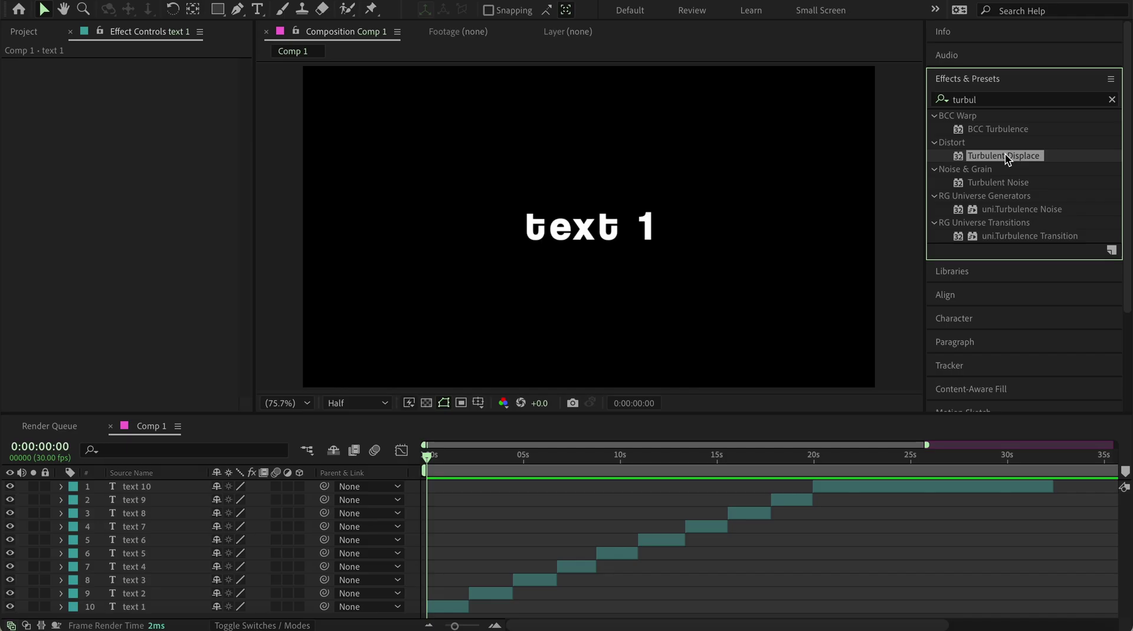
drag(1007, 159, 451, 608)
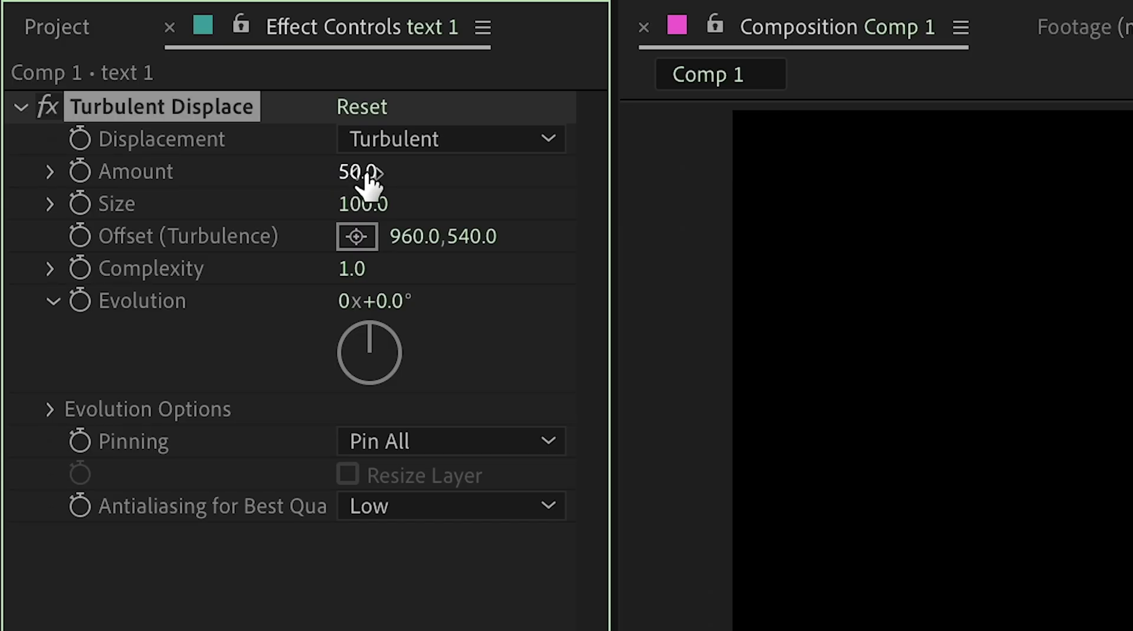
Set the Turbulent Displace Amount to 15 and Size to 20 on text 1
click(365, 173)
text(15)
key(Return)
click(363, 203)
text(20)
key(Return)
Add the expression time*10 to the Random Seed under Evolution Options and preview the text 1 animation
click(51, 409)
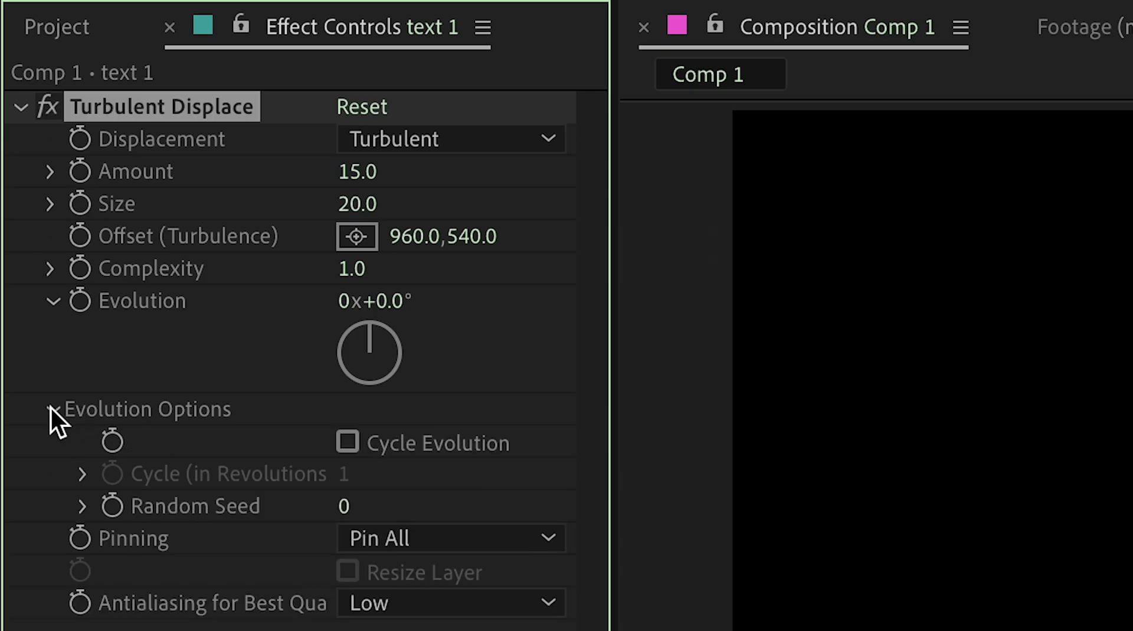
alt+click(112, 506)
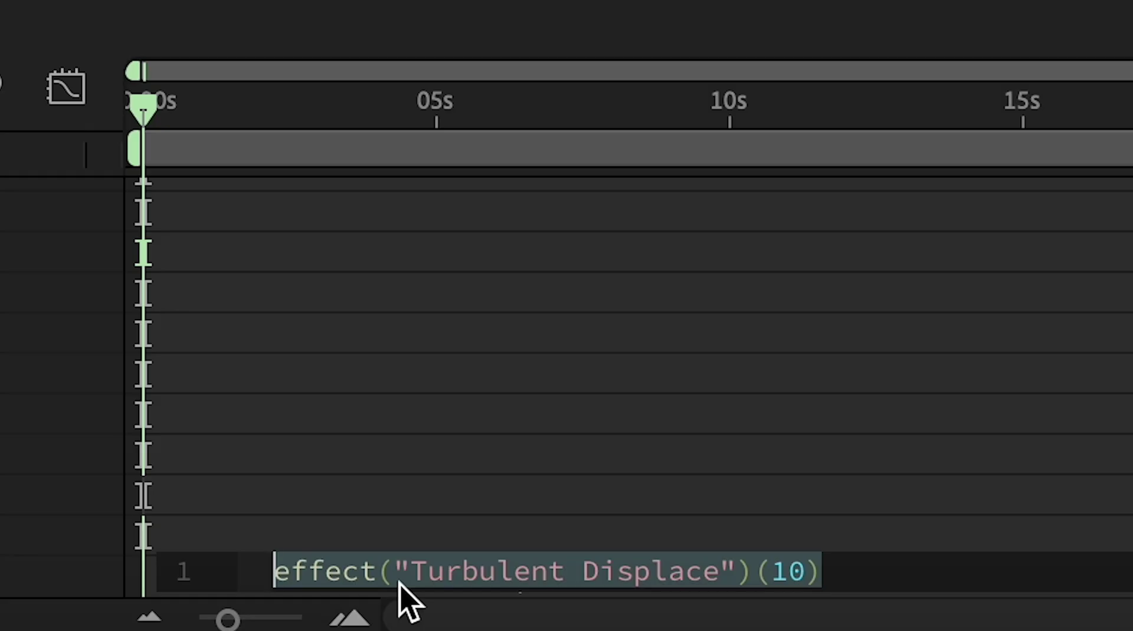
text(time*)
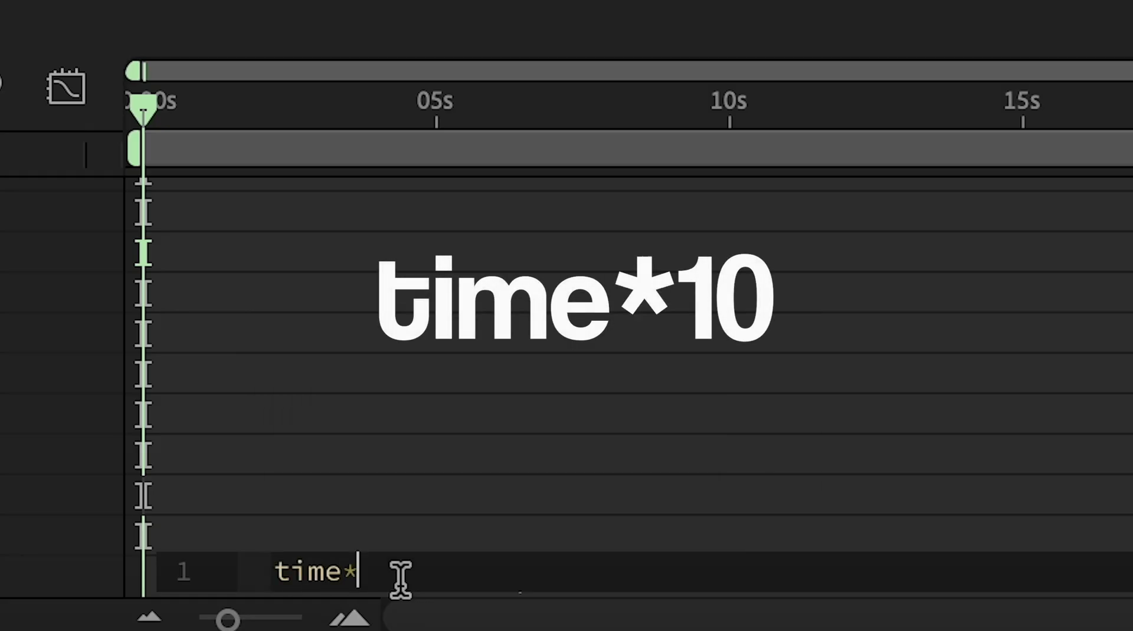
text(10)
click(405, 374)
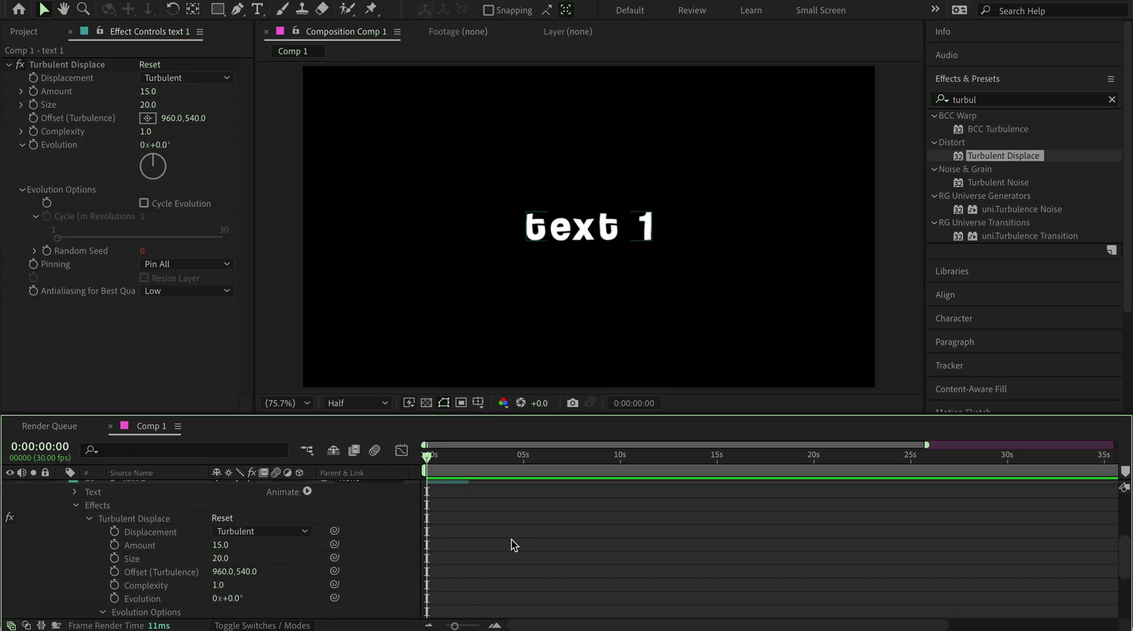
scroll(514, 545, up, 5)
key(space)
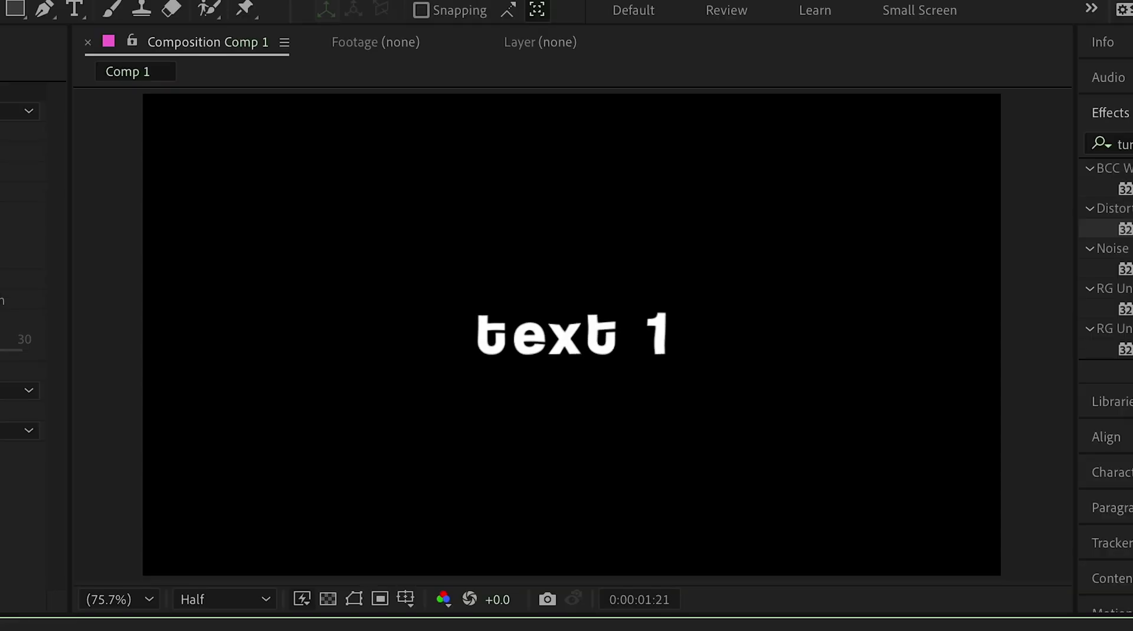
Apply the Turbulent Displace and Wave Warp effects to the text 2 layer
click(490, 593)
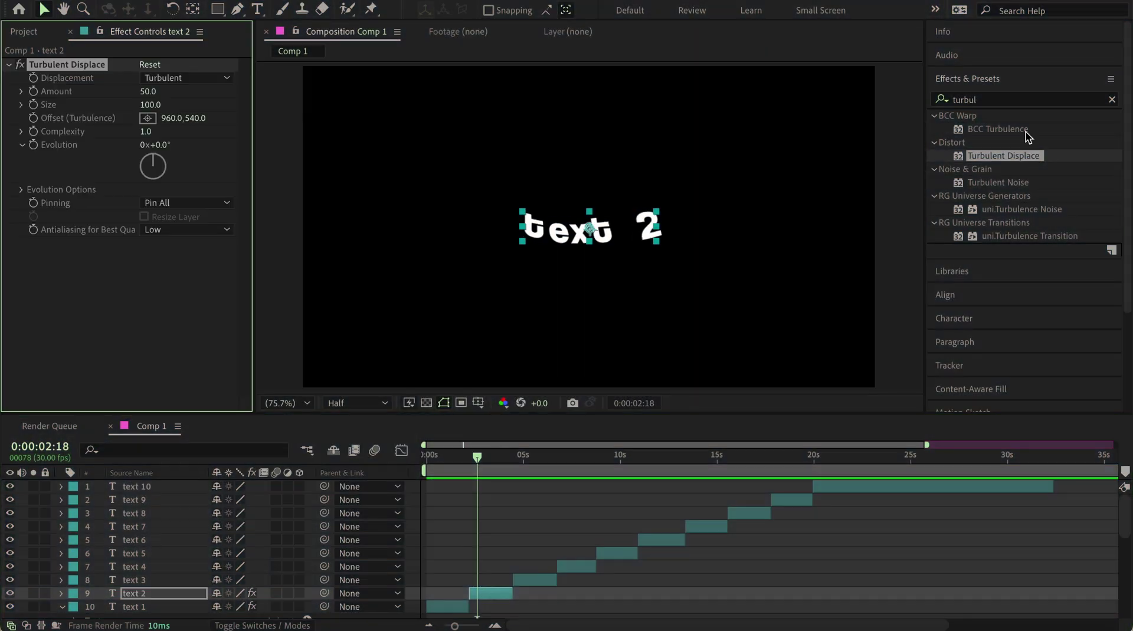
click(1005, 101)
text(wave war)
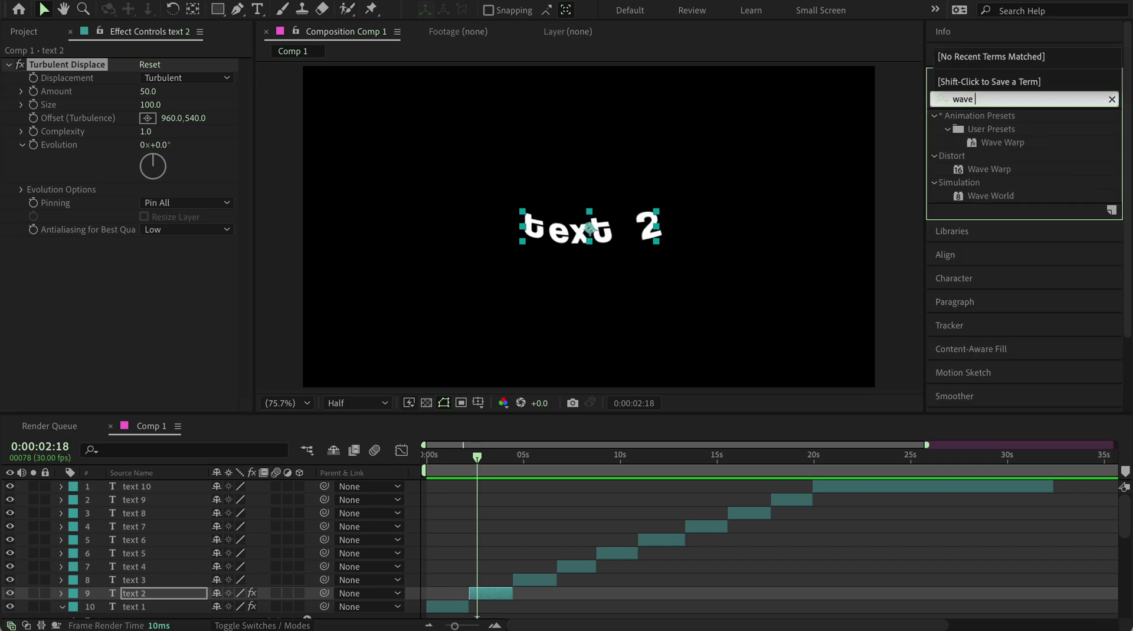
text(p)
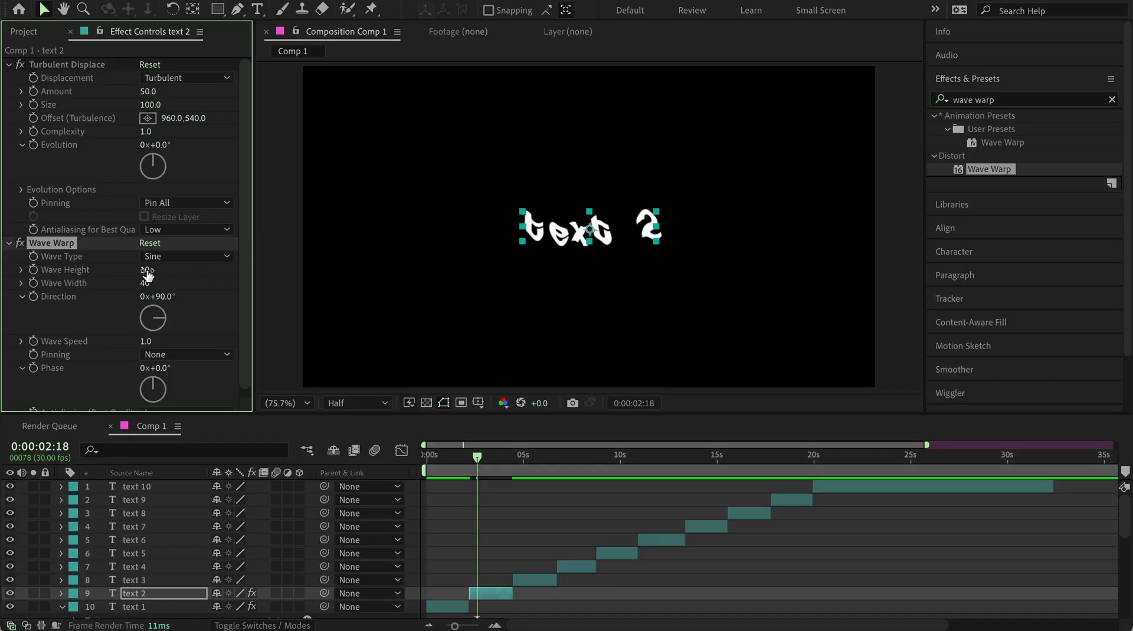
Set the Wave Warp's Wave Height to -15 and Wave Width to 400 on text 2
drag(147, 275, 135, 279)
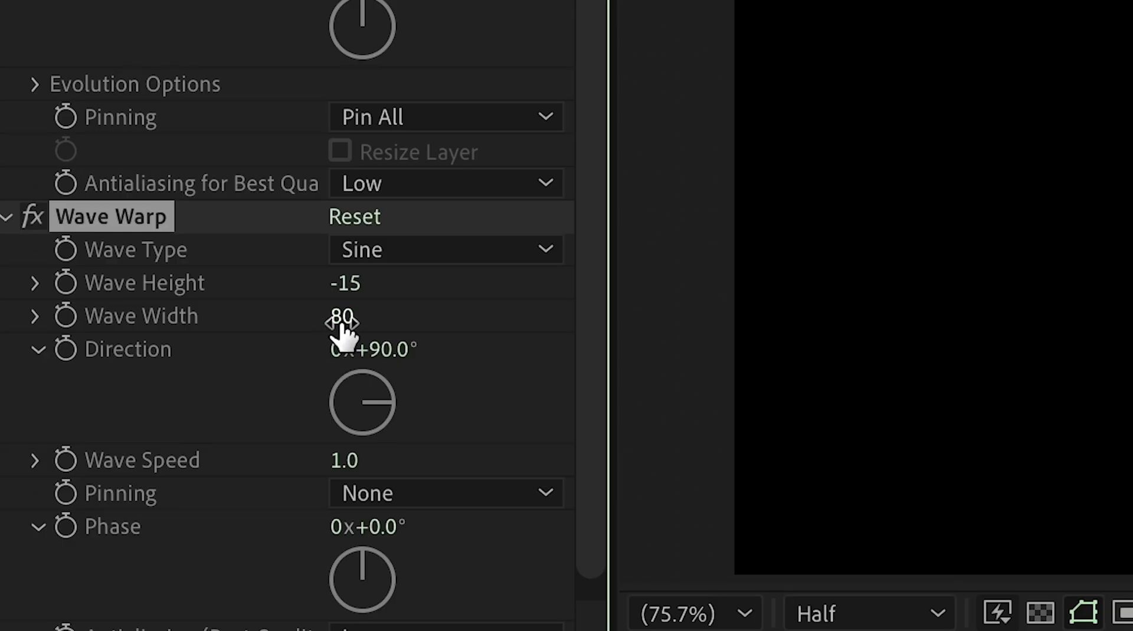
click(142, 284)
text(400)
key(Return)
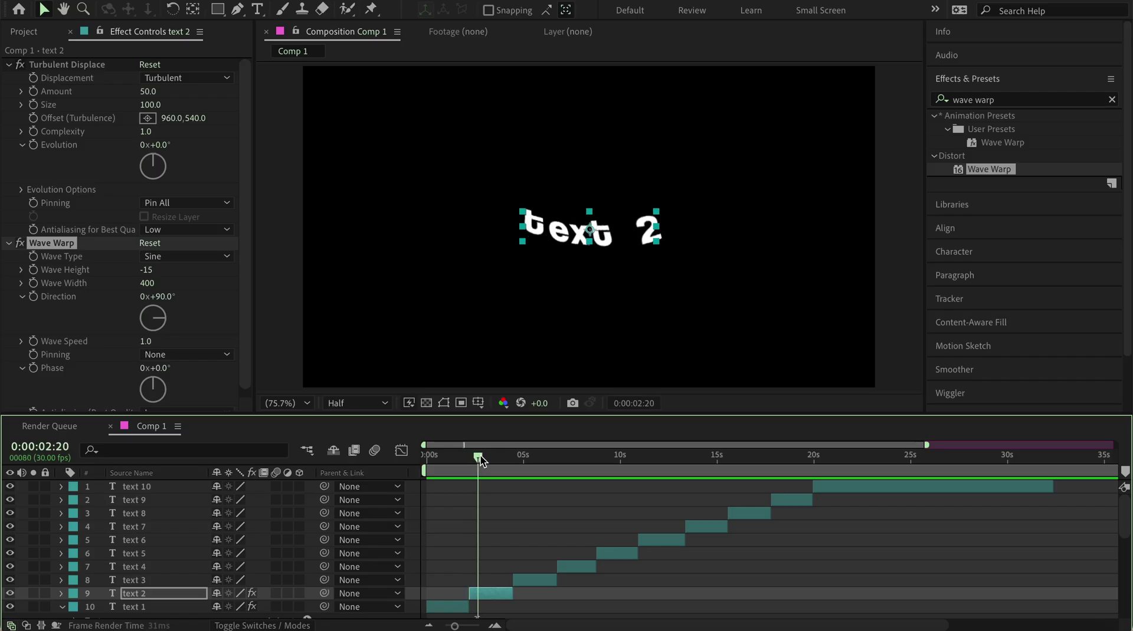
Set the Wave Warp's Wave Speed to 0.2 and scrub through text 2 to check the motion
mouse_move(472, 454)
mouse_down()
mouse_move(493, 454)
mouse_move(484, 455)
mouse_up()
drag(149, 341, 130, 381)
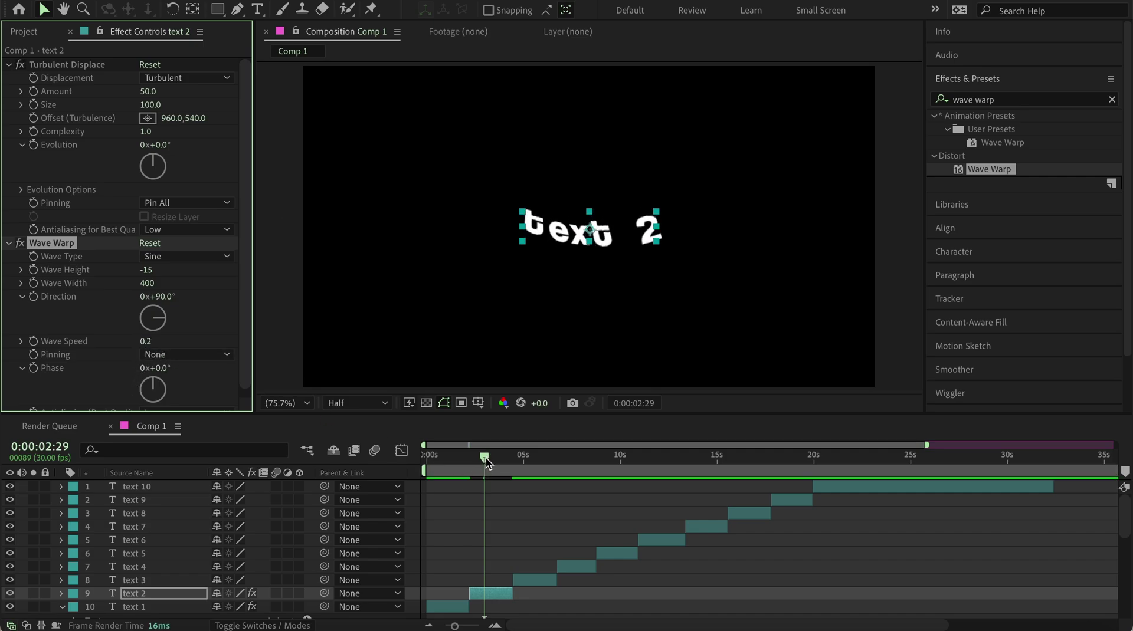
mouse_move(485, 458)
mouse_down()
mouse_move(468, 458)
mouse_move(493, 458)
mouse_up()
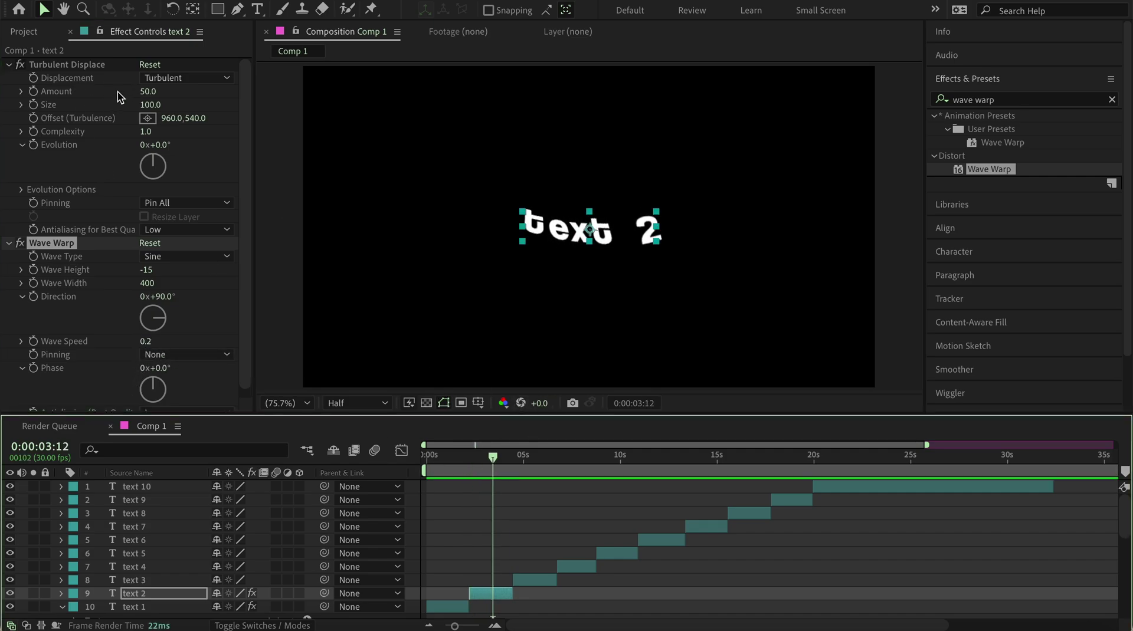
Lower the Turbulent Displace Amount on text 2 and open the Wave Warp Direction for editing
drag(145, 91, 115, 105)
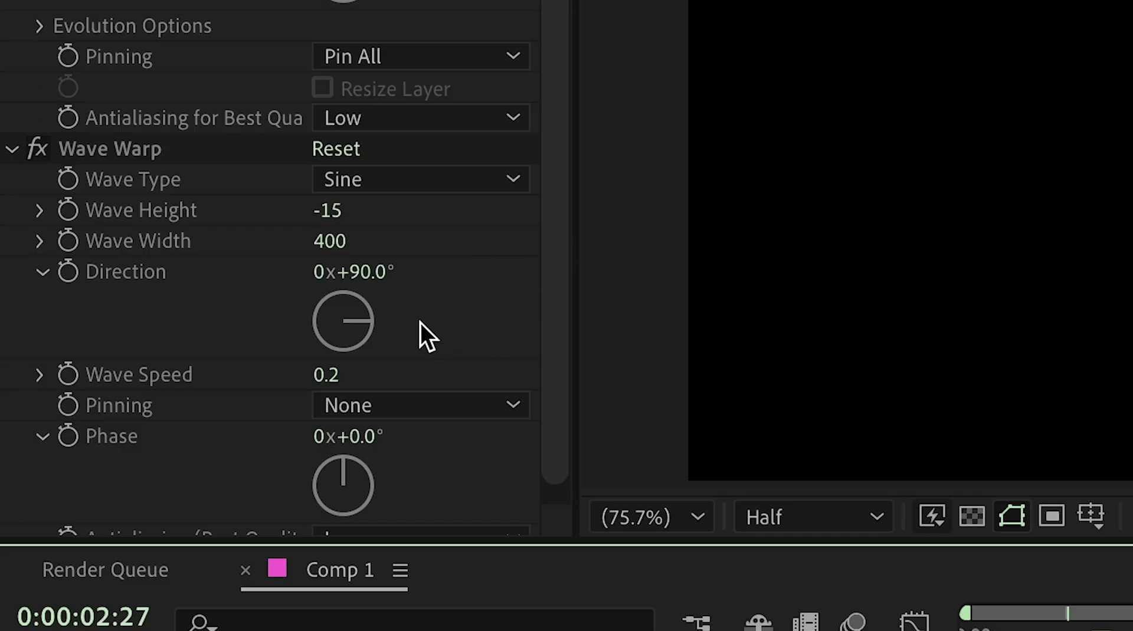
click(366, 272)
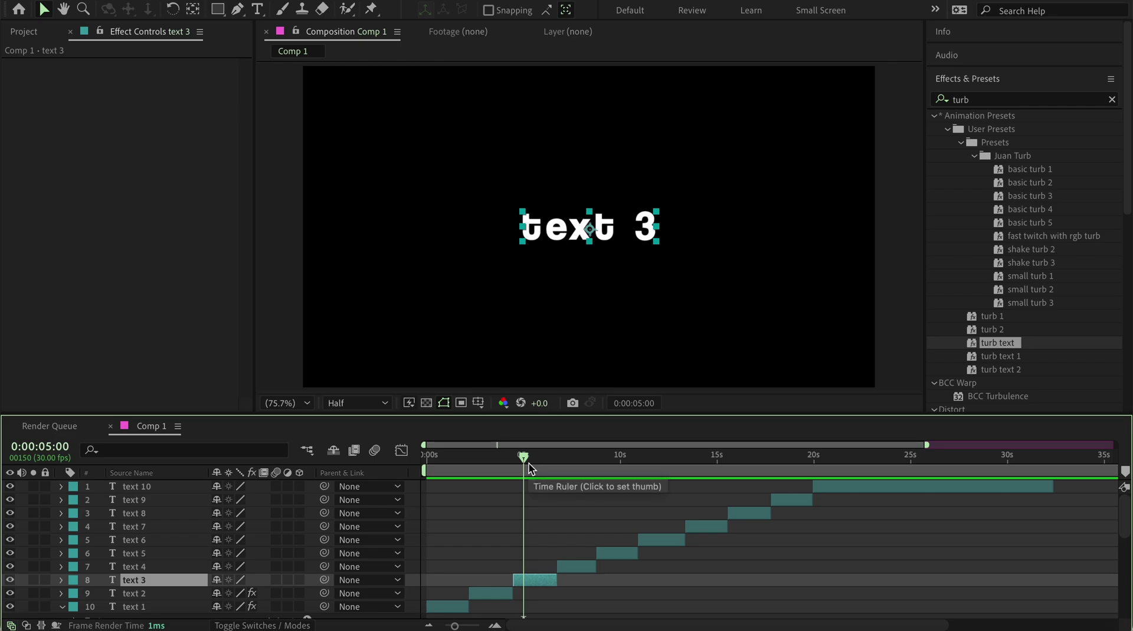
Try the Foggy text preset from the start of the text 3 layer and preview the animation
key(i)
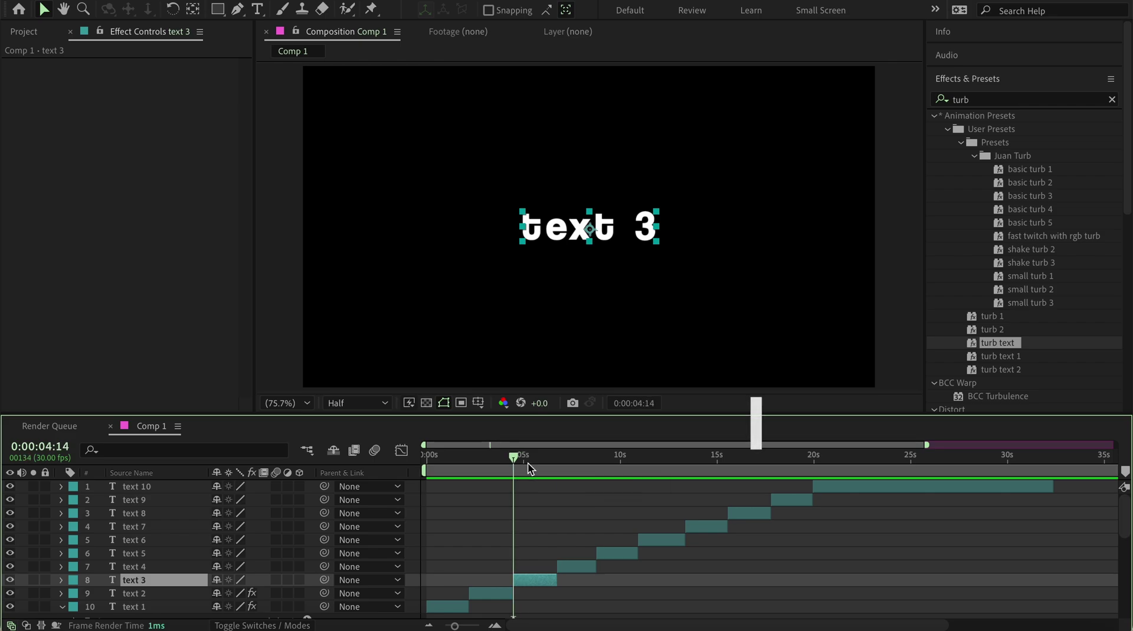
drag(970, 99, 906, 104)
text(foggy)
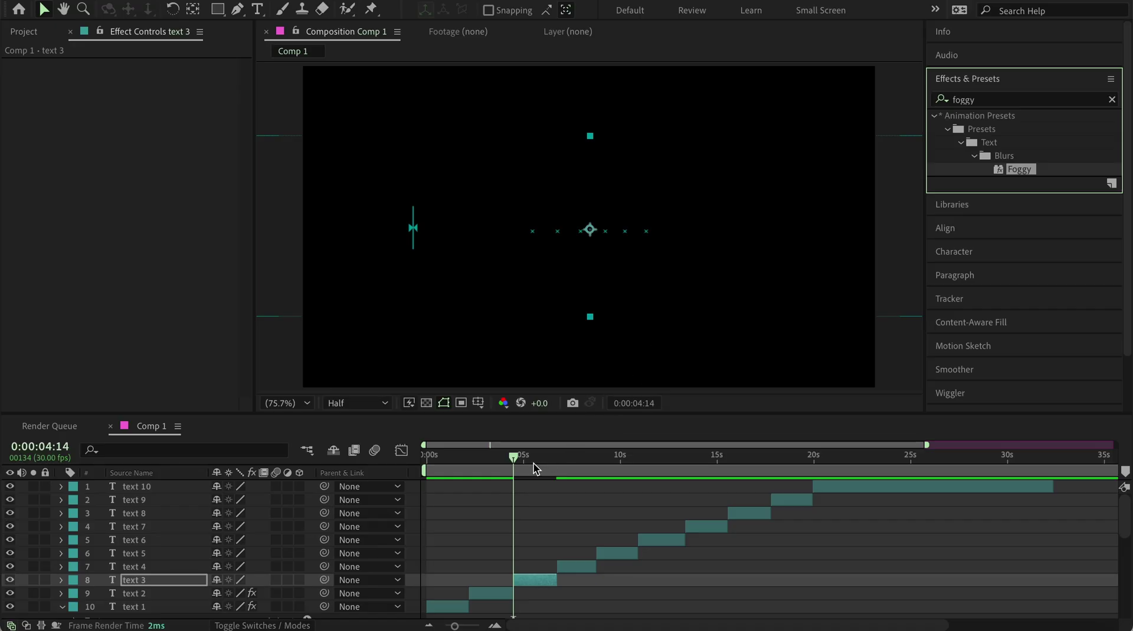
key(space)
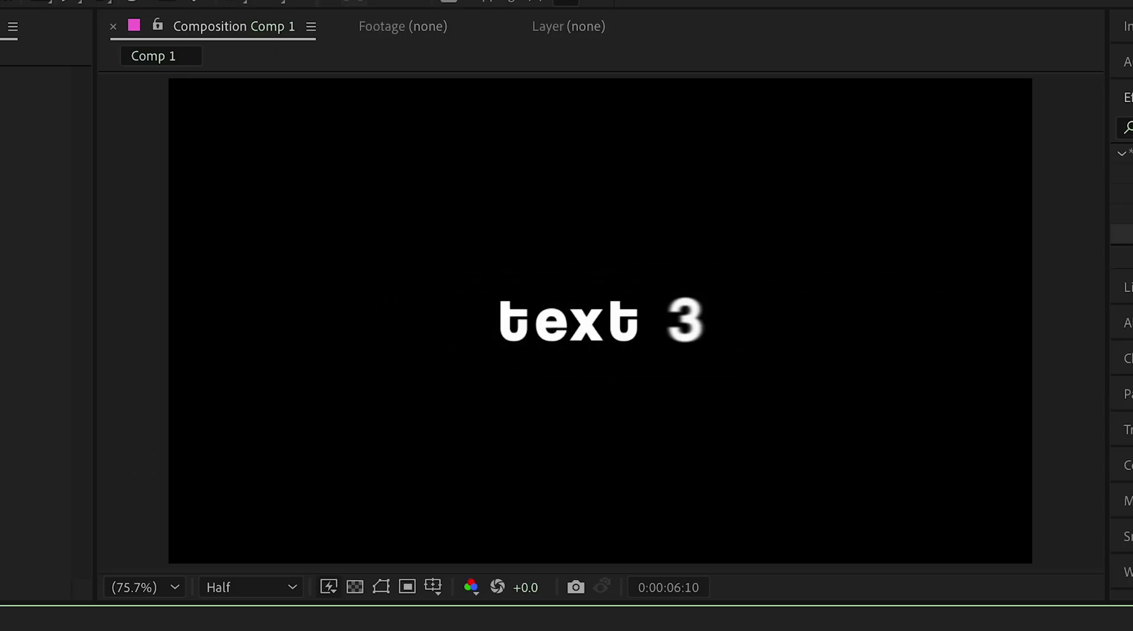
key(space)
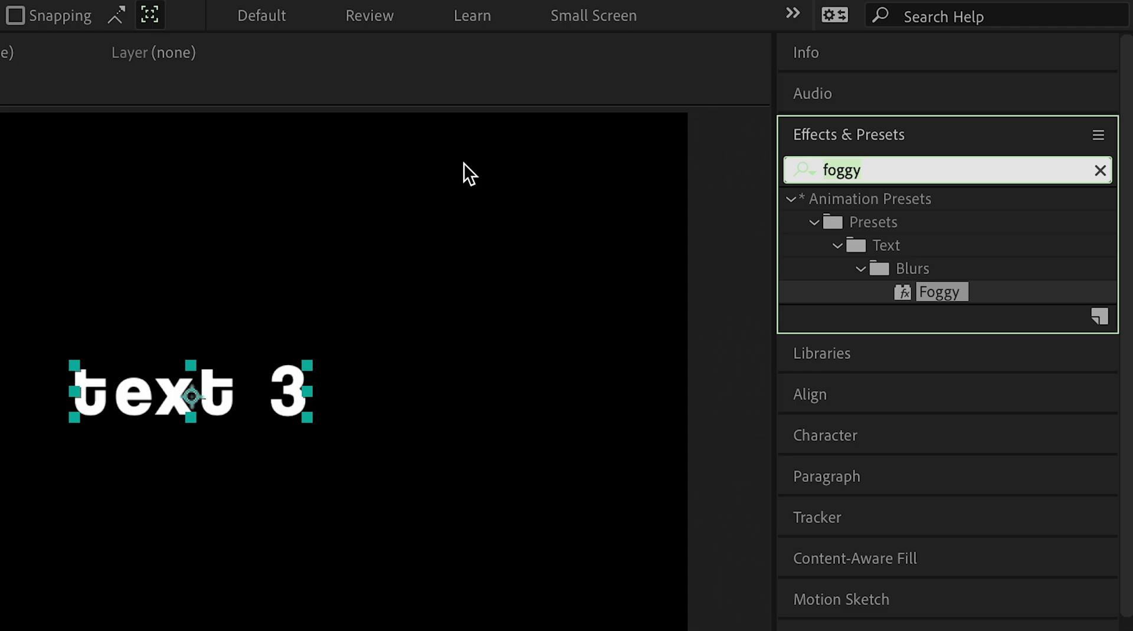
Try the 3D Random Spike Tumble preset on text 3 and preview the animation
text(3d random)
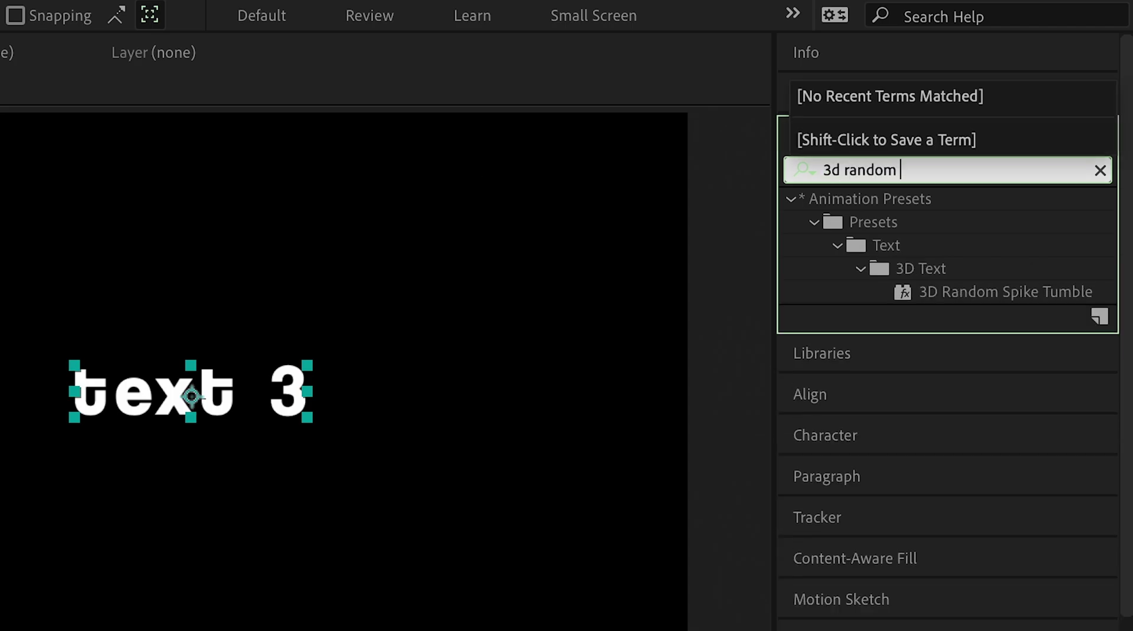
text( spi)
text(k)
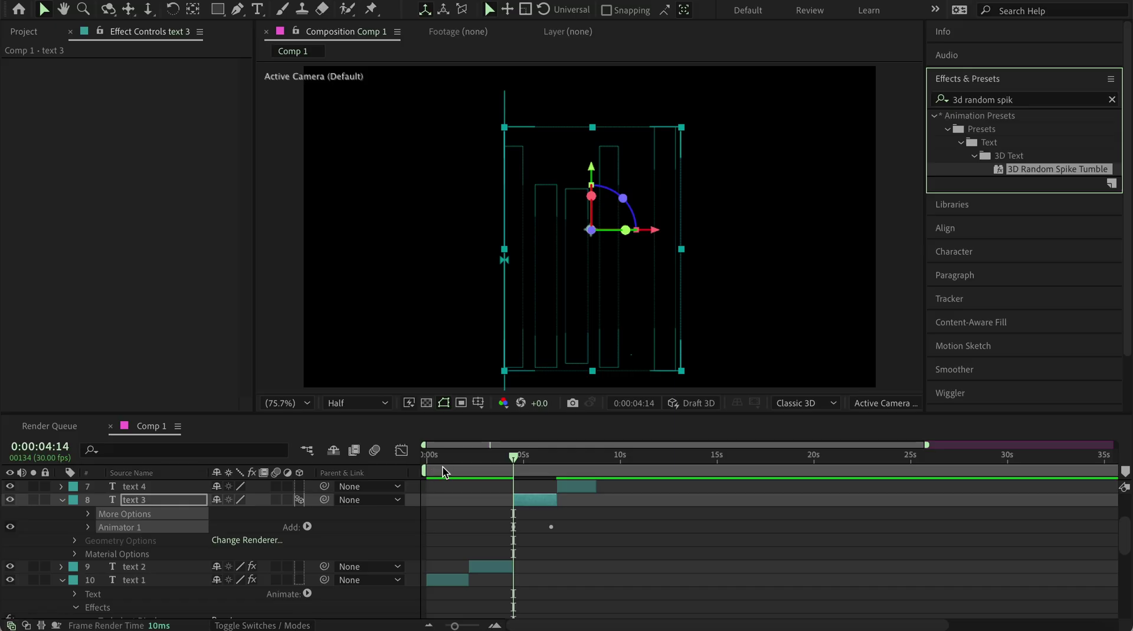
key(space)
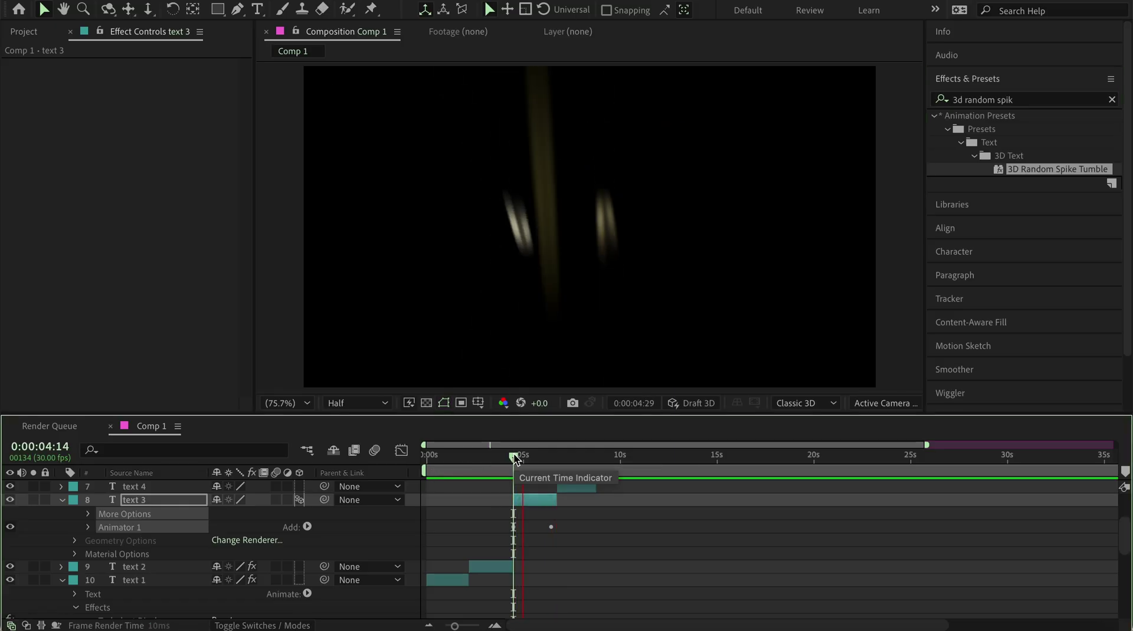
key(space)
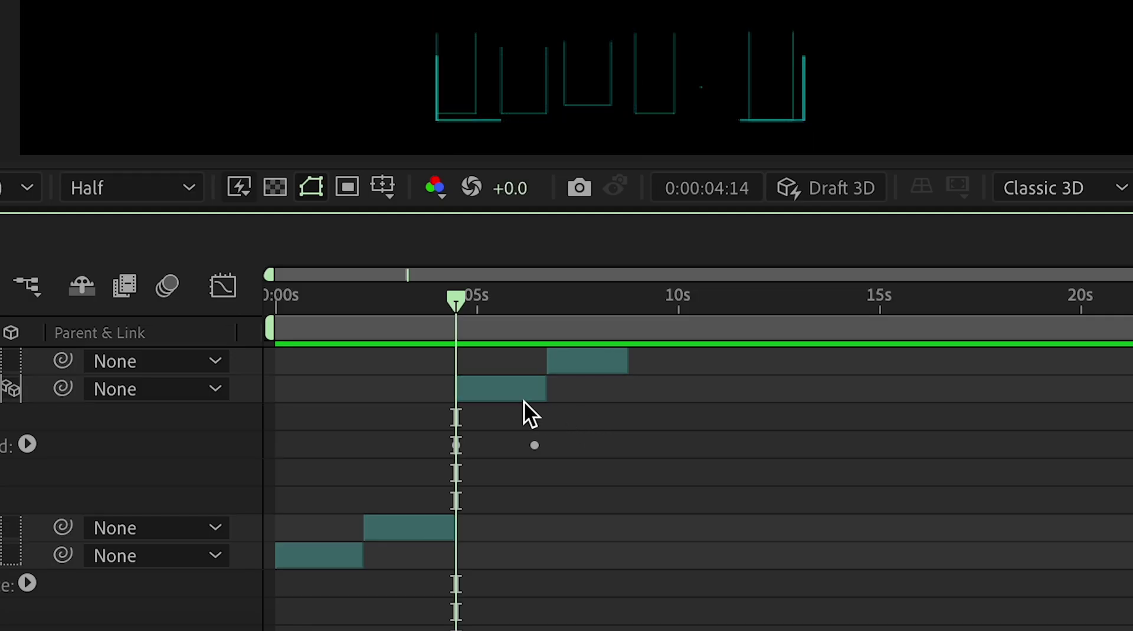
Reveal the keyframes of text 3 and shift the end keyframe to adjust the tumble animation's timing
click(539, 503)
key(u)
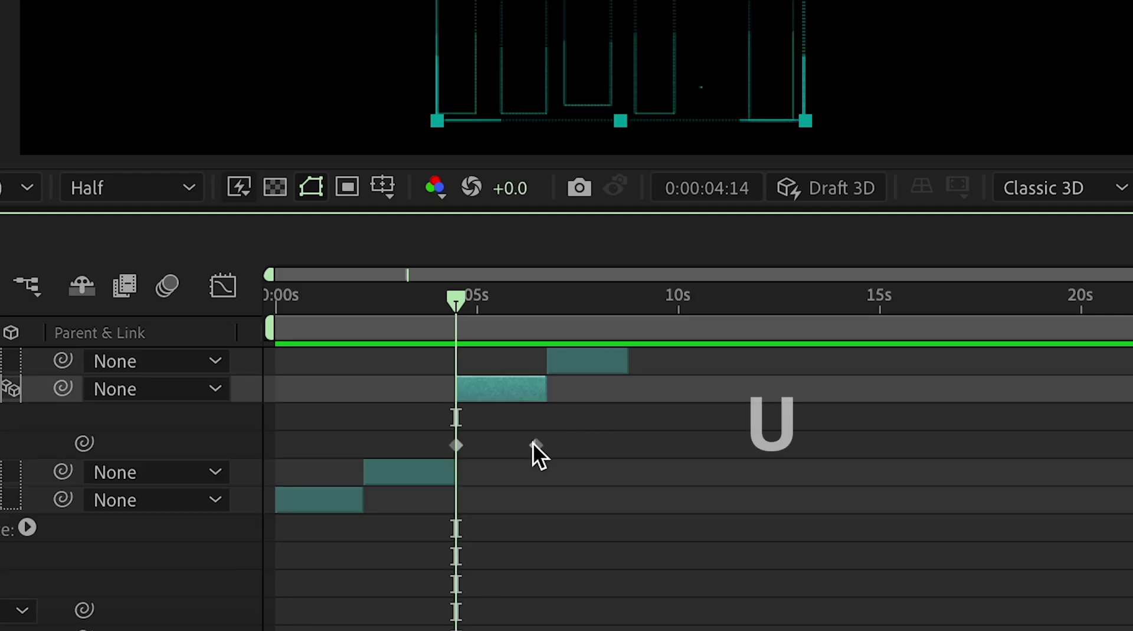
mouse_move(532, 443)
mouse_down()
mouse_move(478, 446)
mouse_move(546, 448)
mouse_up()
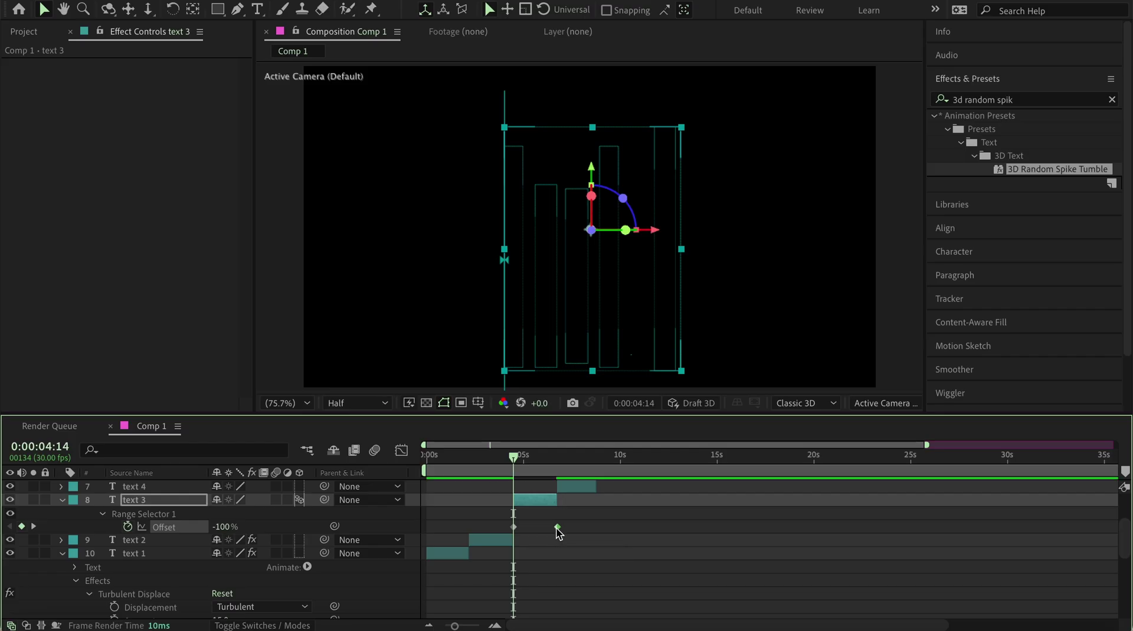
drag(556, 528, 546, 527)
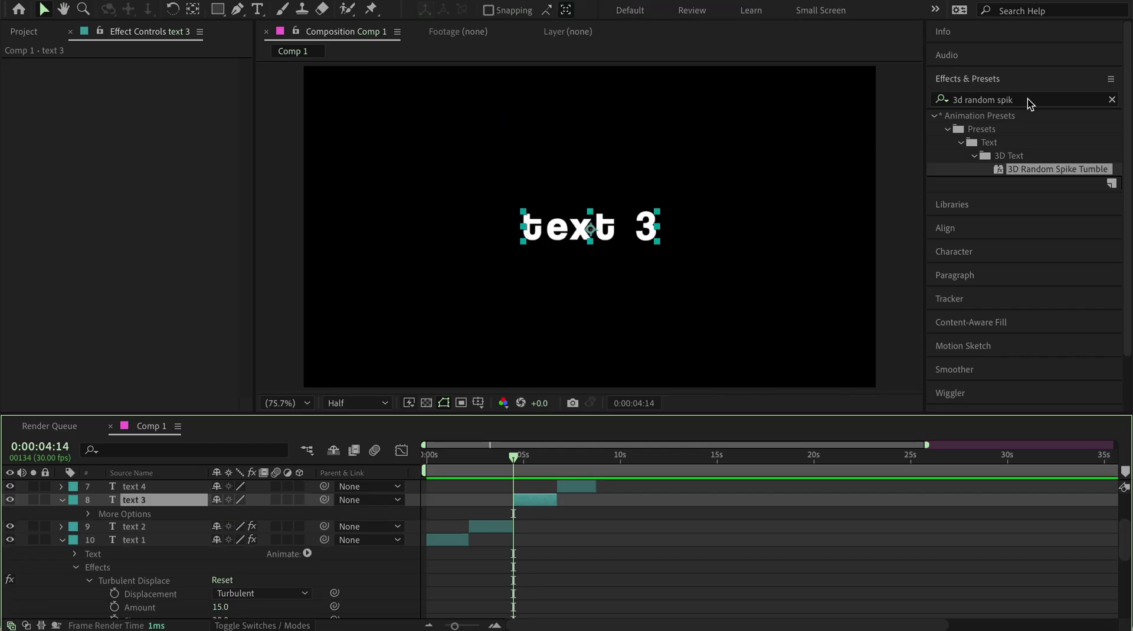
Try the Random Fade Up preset on text 3, preview it, and reveal its keyframes
click(1030, 103)
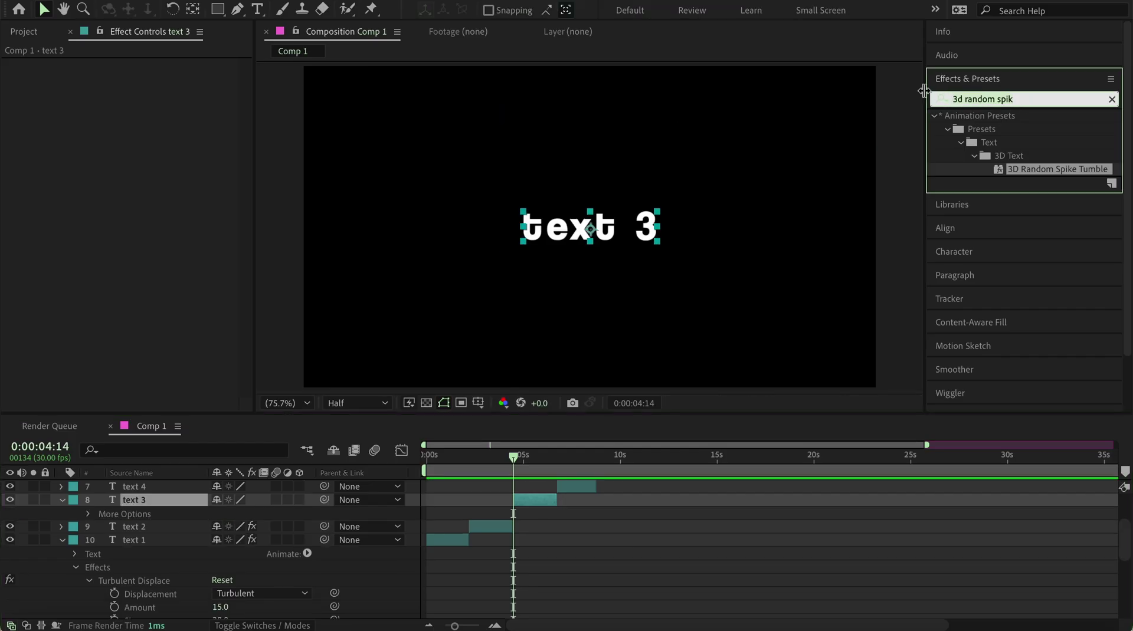
text(random )
text(fade)
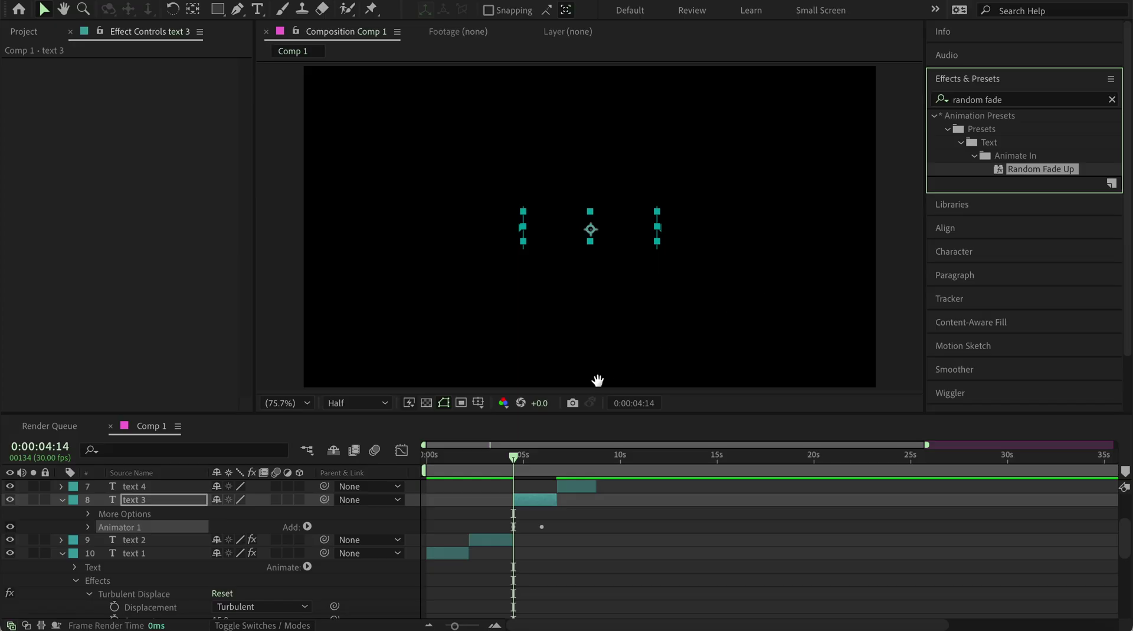
key(space)
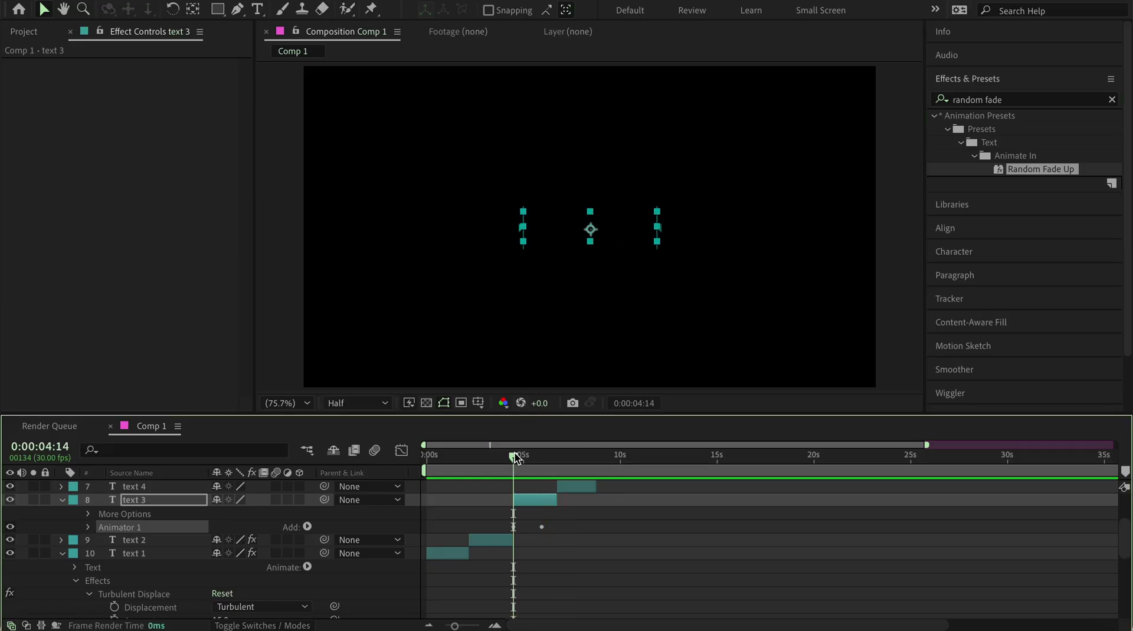
key(space)
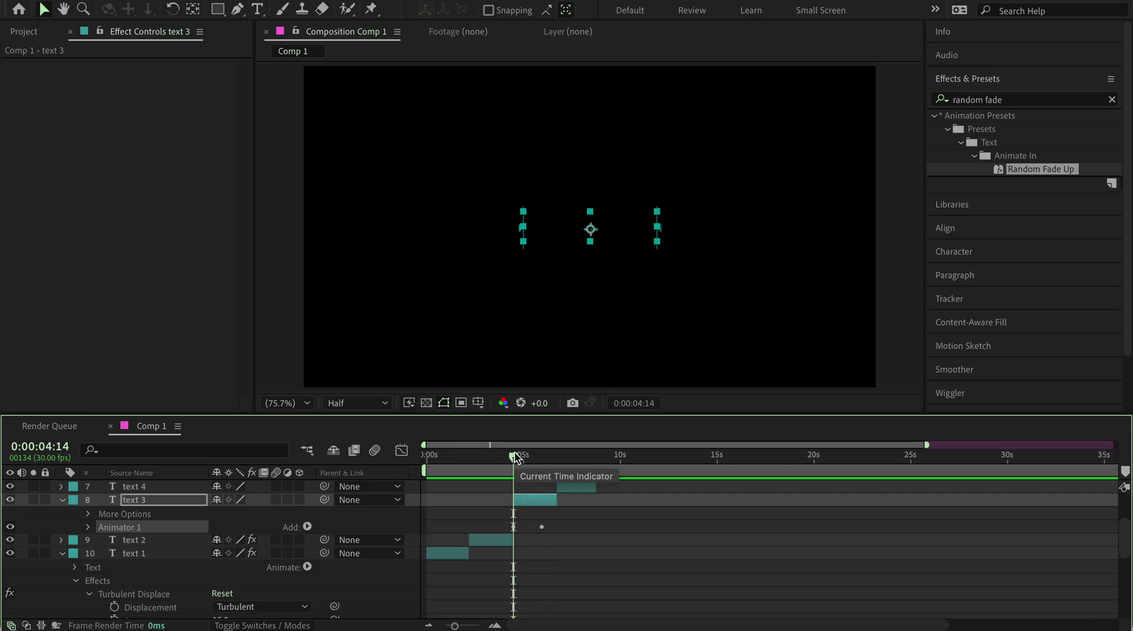
key(u)
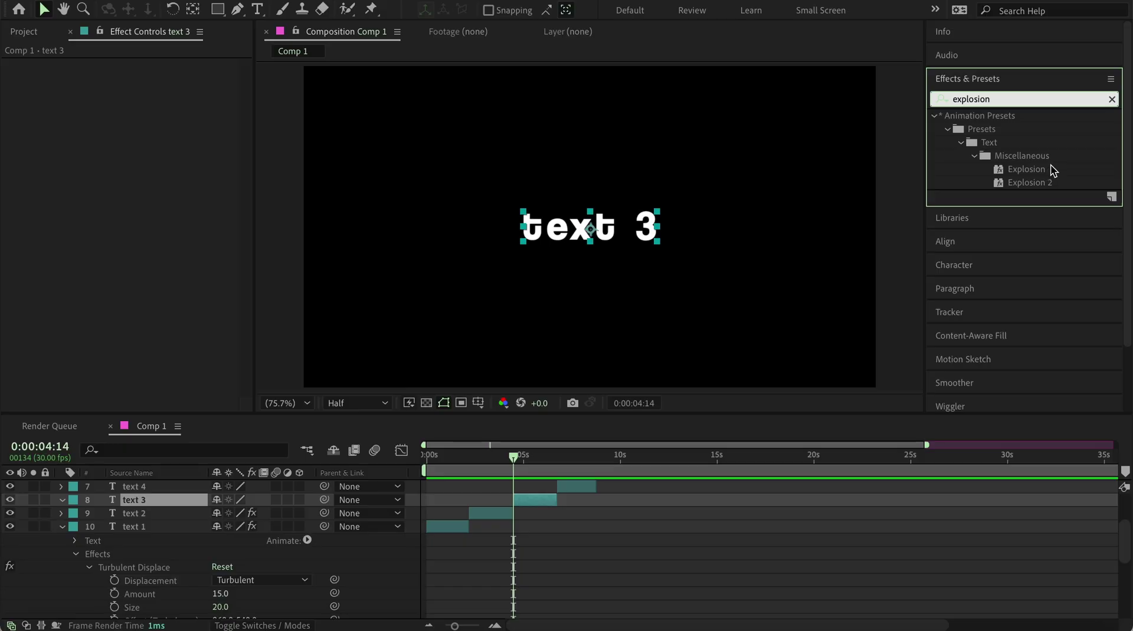
Try the Explosion text preset on text 3, preview the animation, and undo it
click(954, 391)
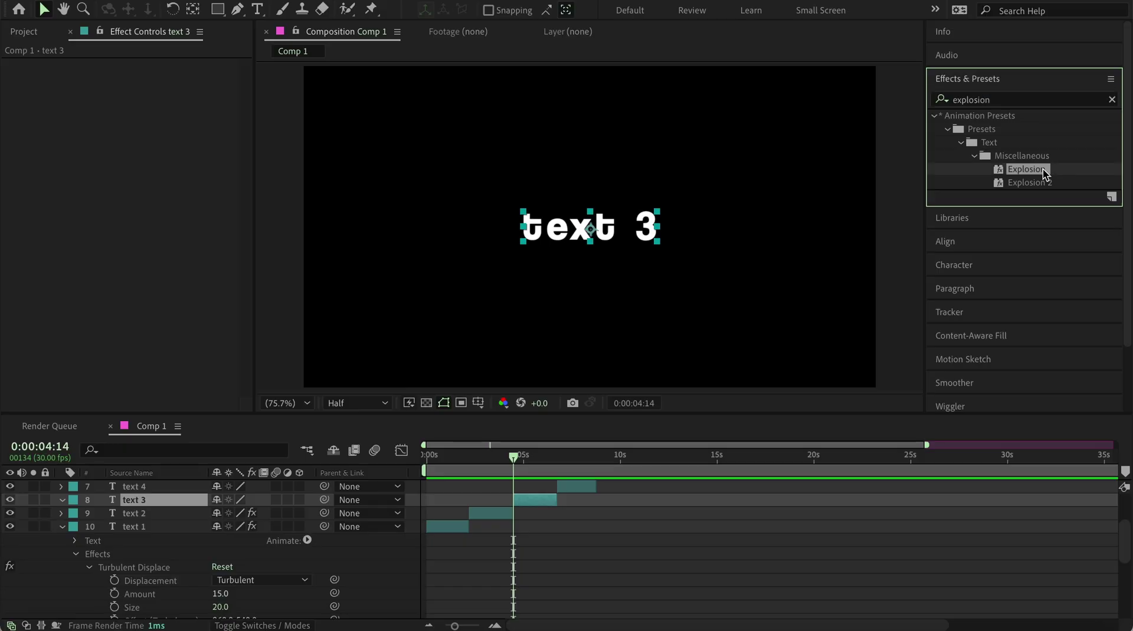
drag(1043, 170, 534, 502)
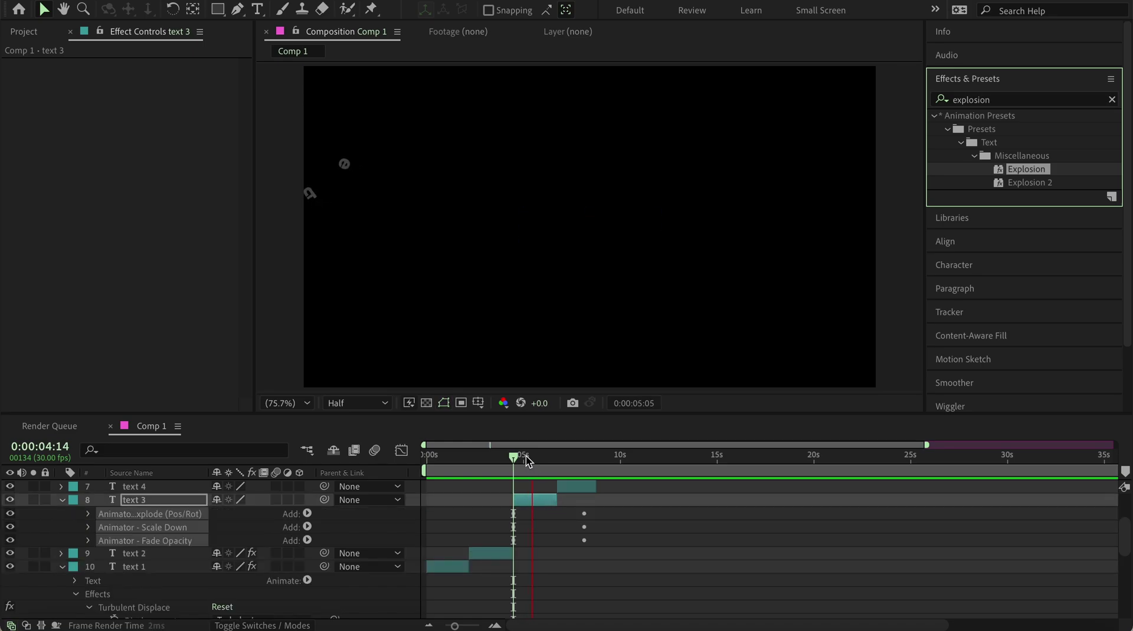
key(ctrl+z)
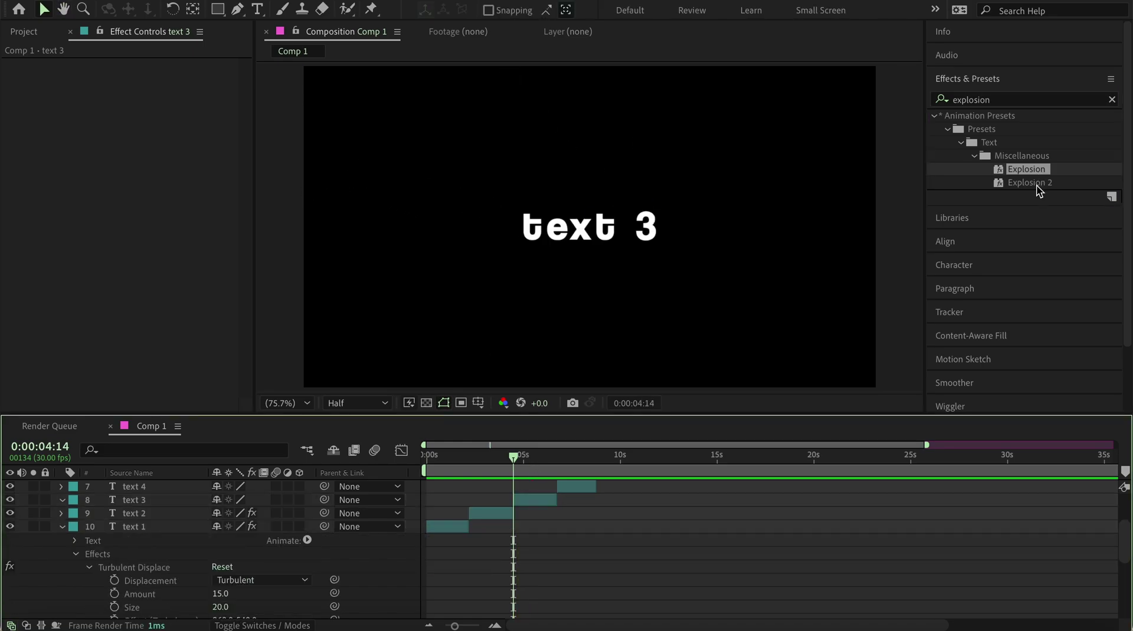
Try the Explosion 2 preset on text 3, scrub through the animation, and undo it
drag(1037, 185, 647, 331)
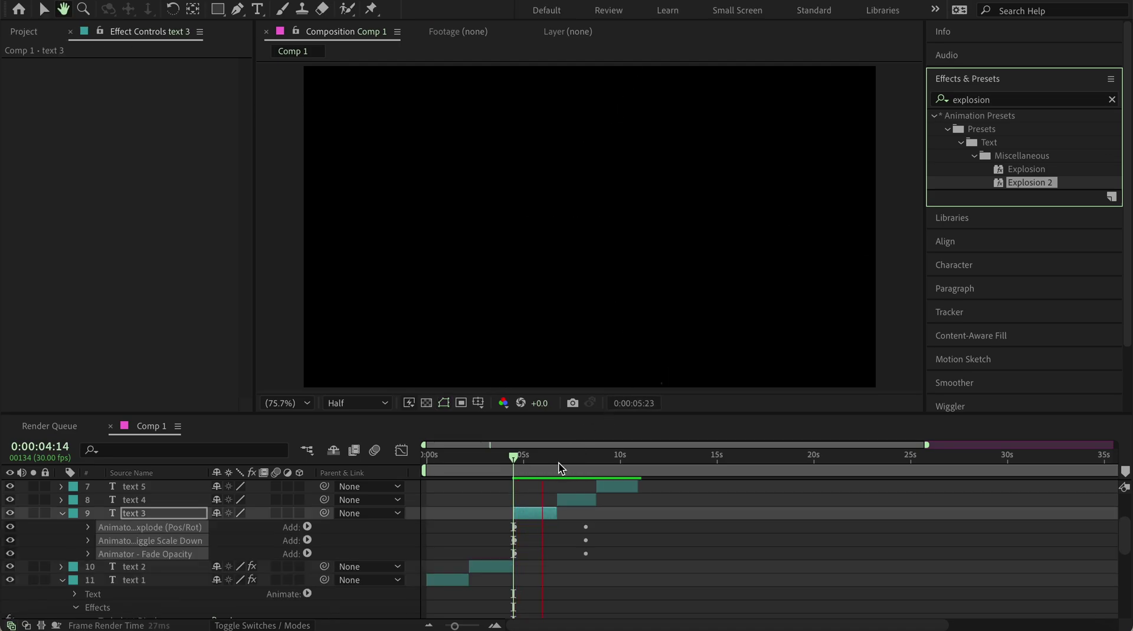
drag(546, 458, 522, 461)
key(ctrl+z)
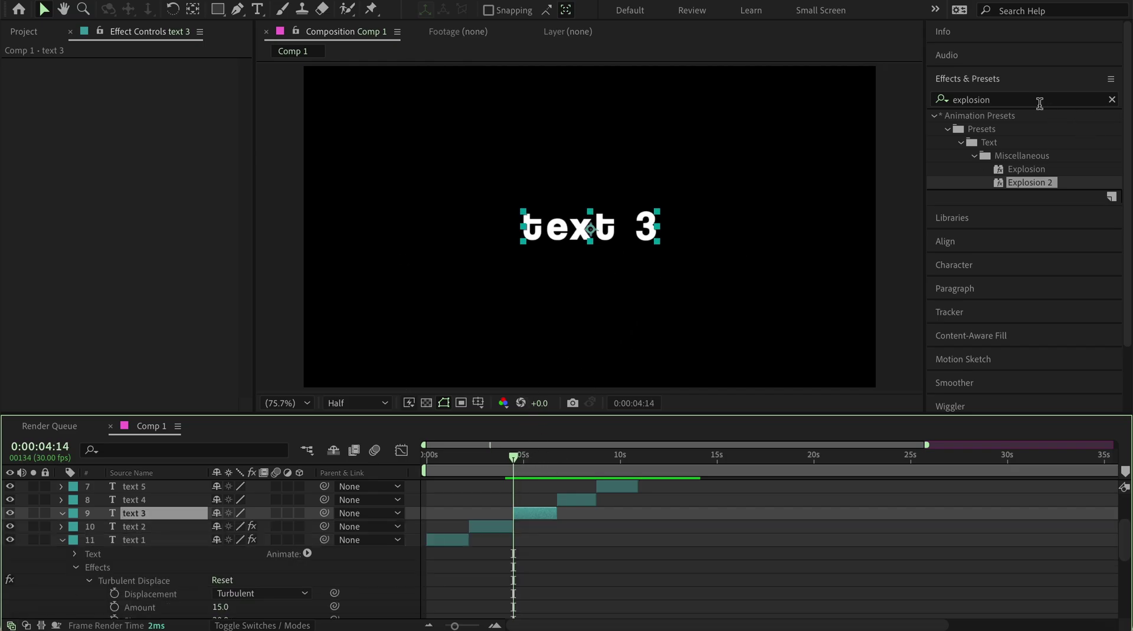
Try the Fluorescent Light text preset on text 3 and scrub through its animation
click(1036, 101)
text(fl)
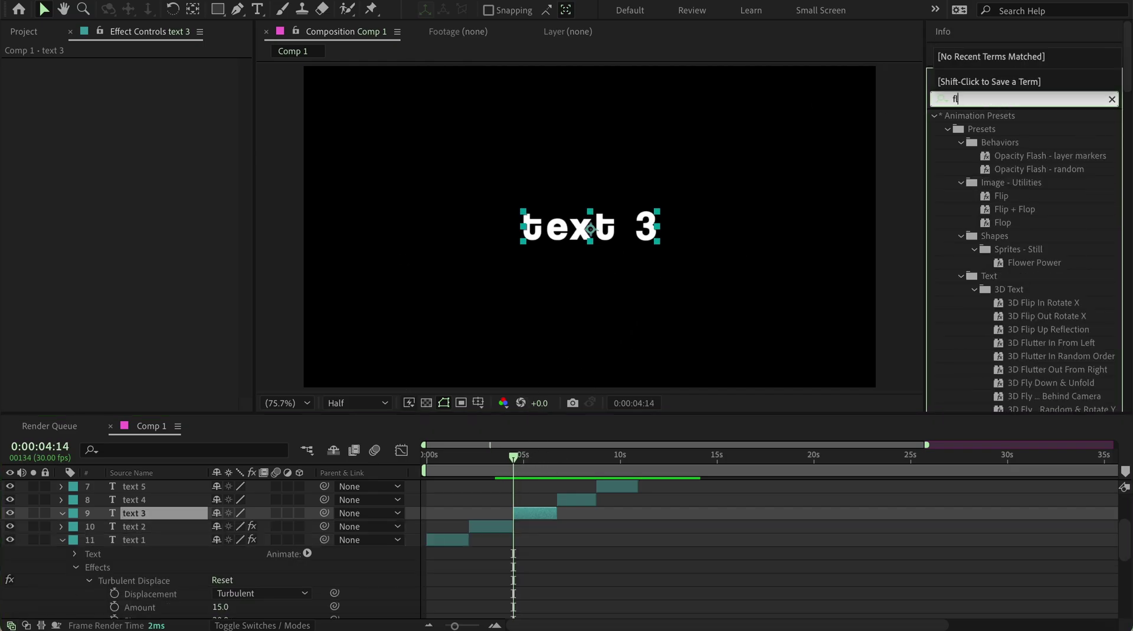
text(u)
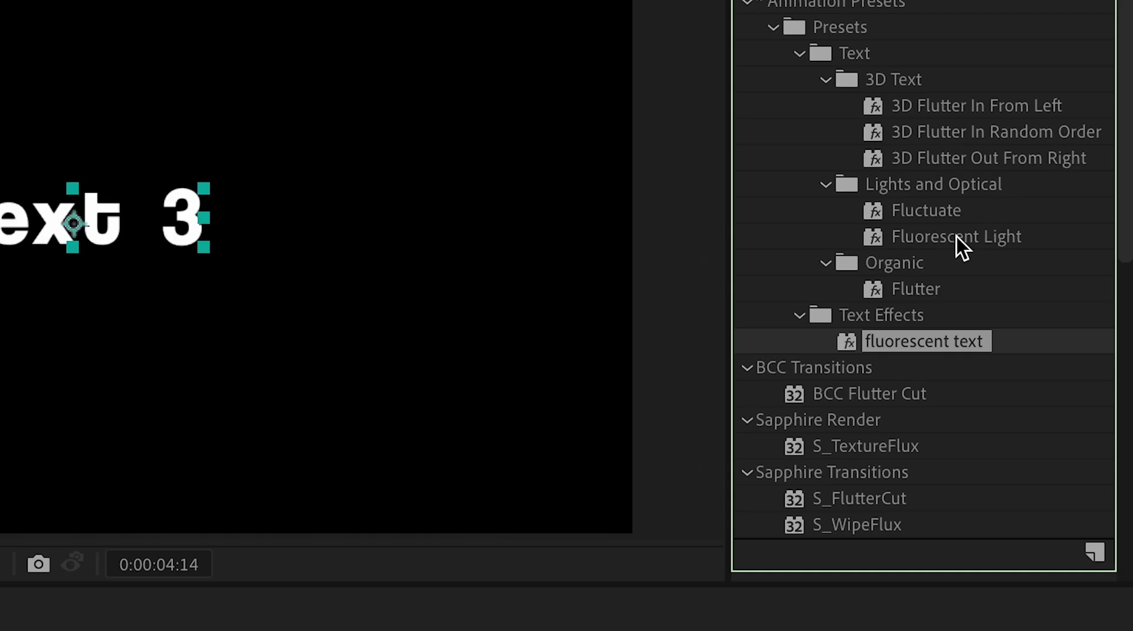
double_click(956, 237)
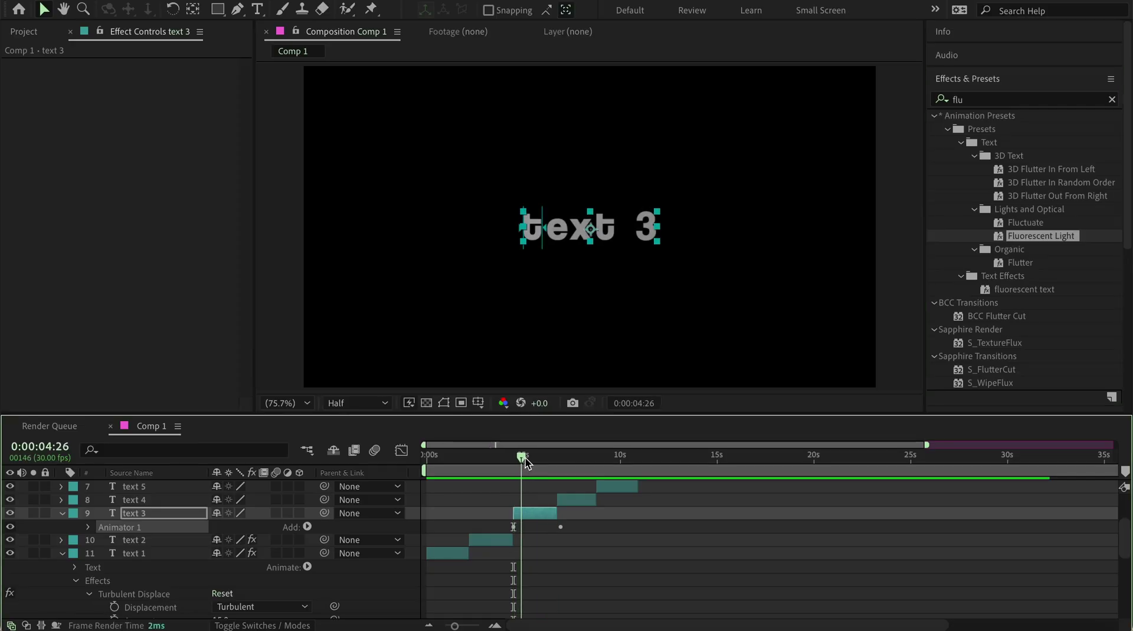
drag(526, 459, 547, 469)
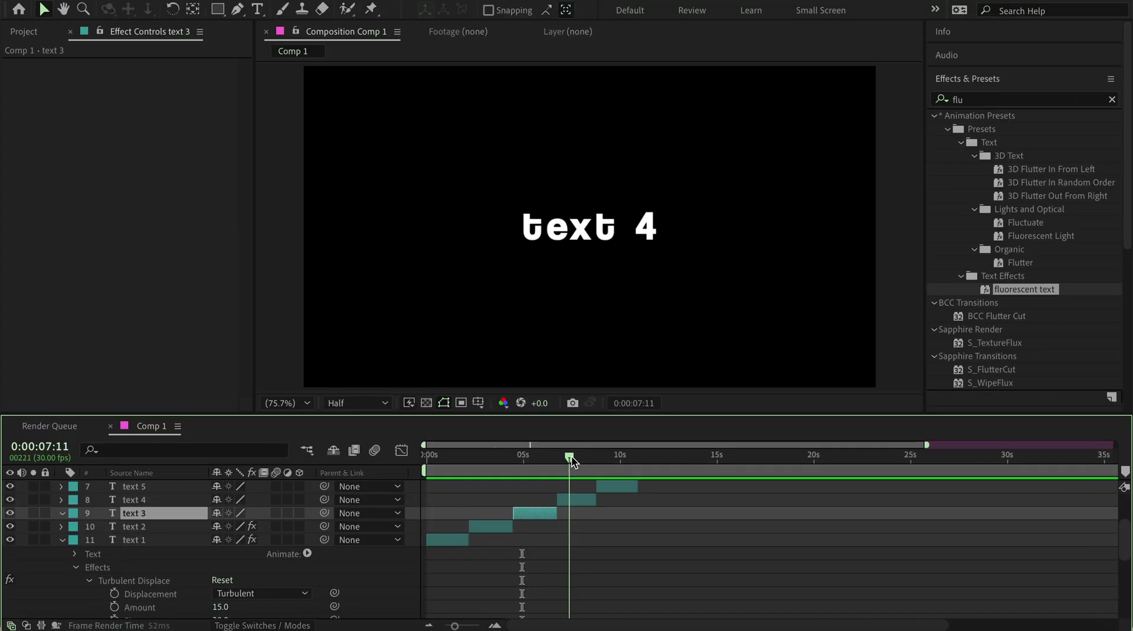
drag(569, 456, 571, 462)
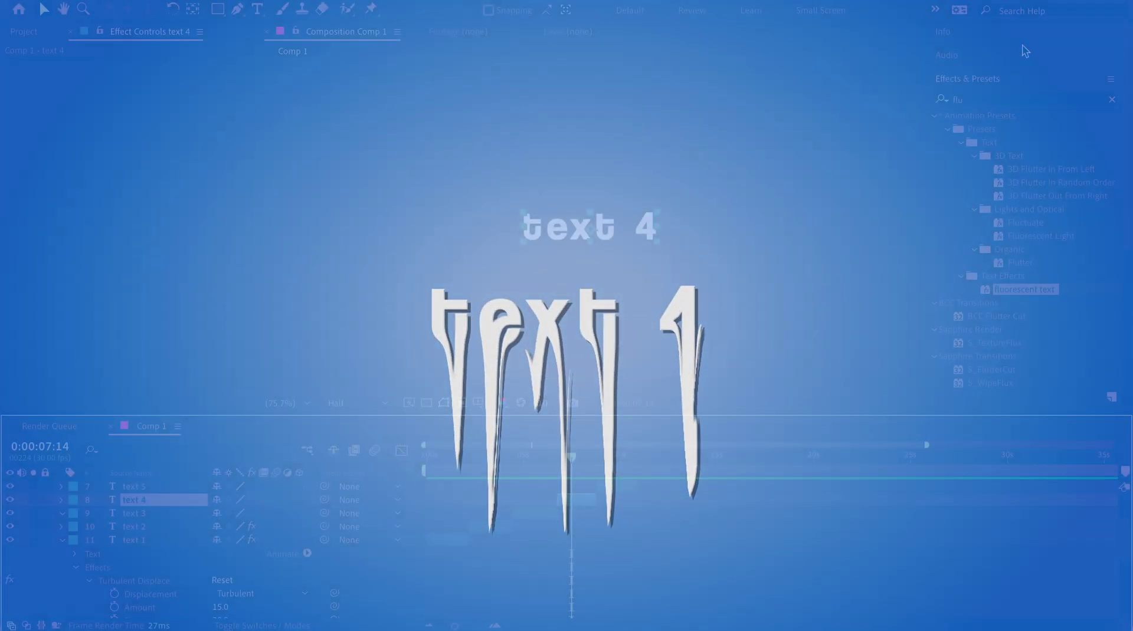
Apply the Liquify effect to text 4 and reveal the options of its Warp tool
click(974, 99)
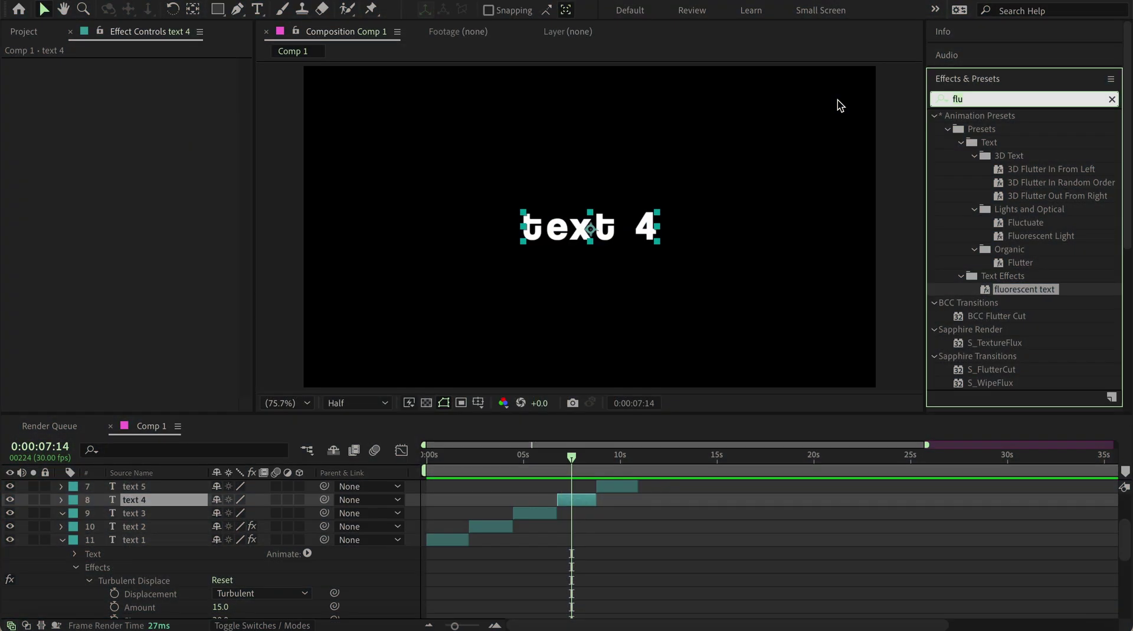
text(liq)
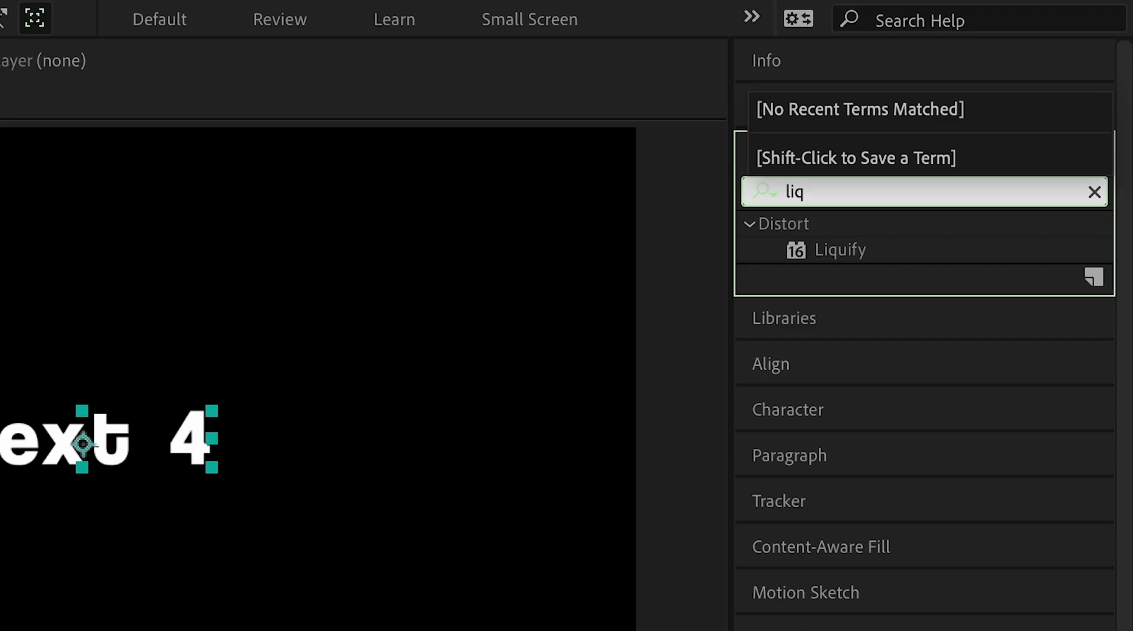
double_click(853, 247)
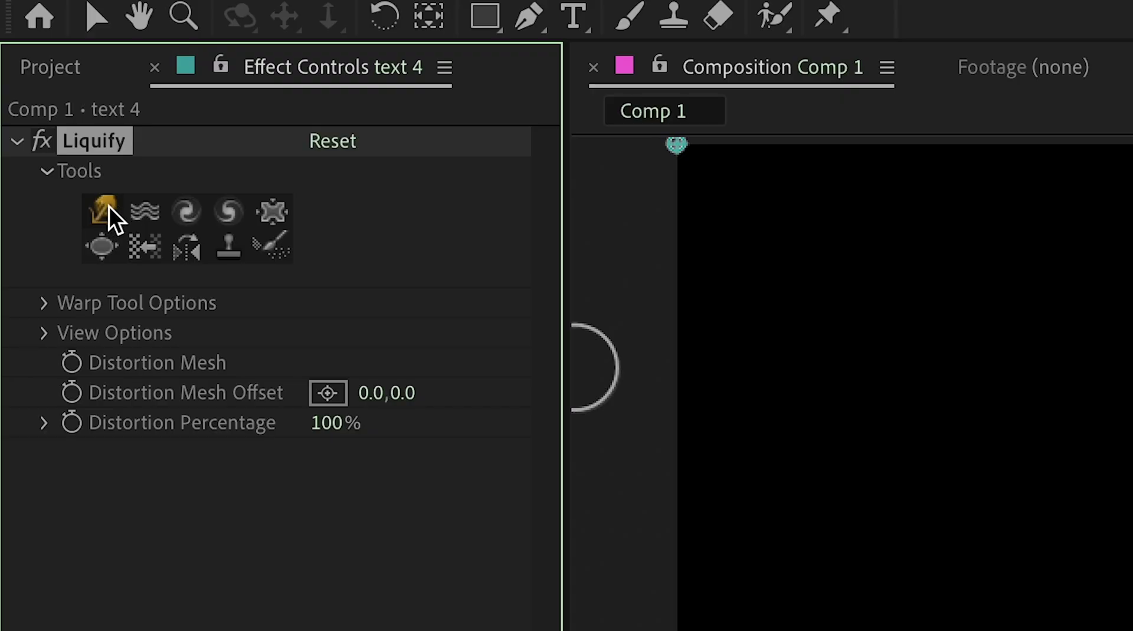
click(108, 206)
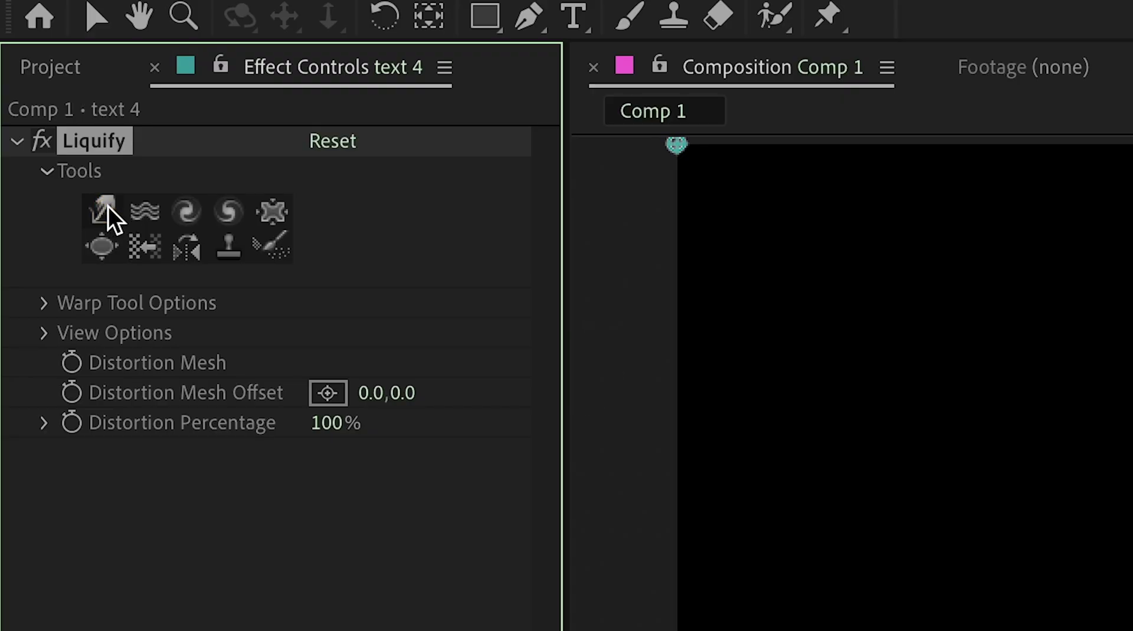
click(44, 334)
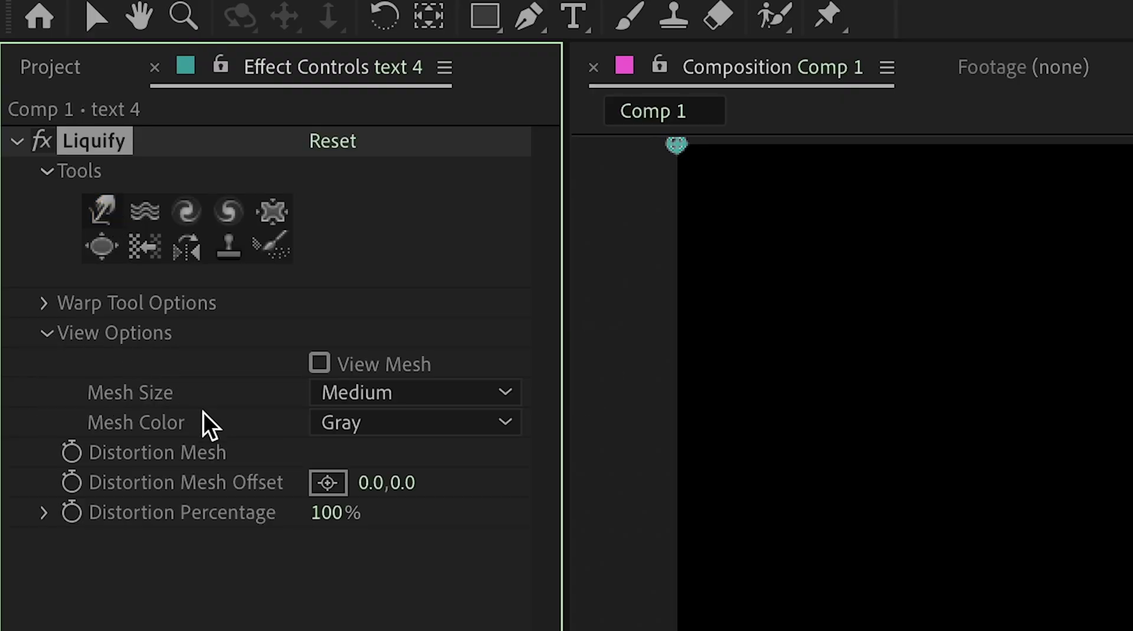
click(45, 304)
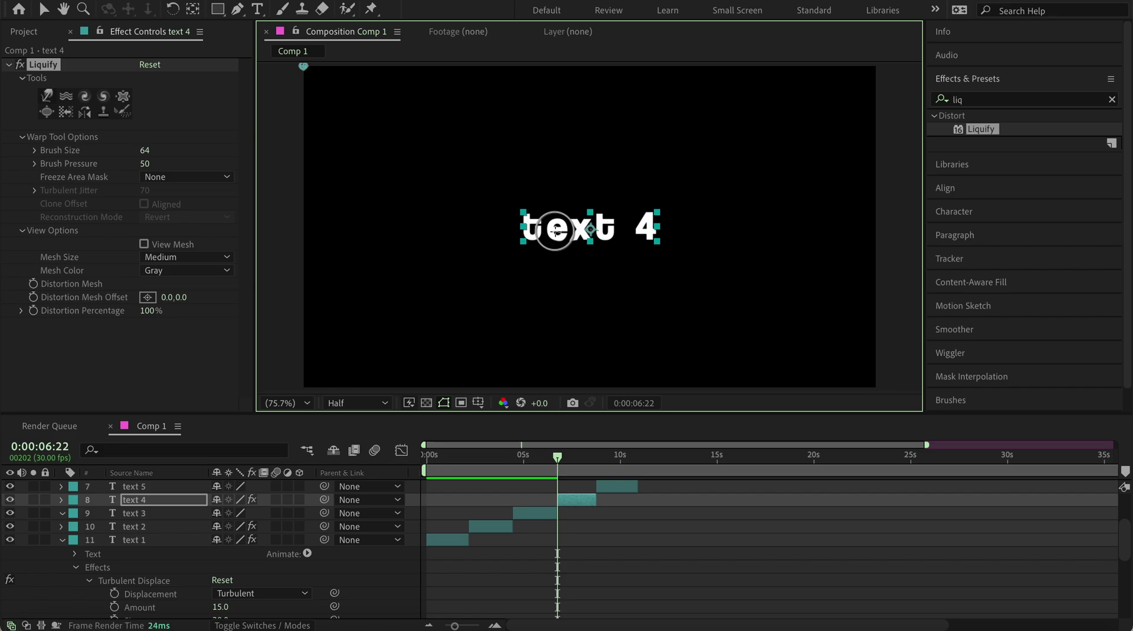
Try pulling the letters of text 4 downward with a size 64 Warp brush, at brush pressures of 50 and 100
drag(555, 229, 559, 373)
drag(580, 221, 580, 359)
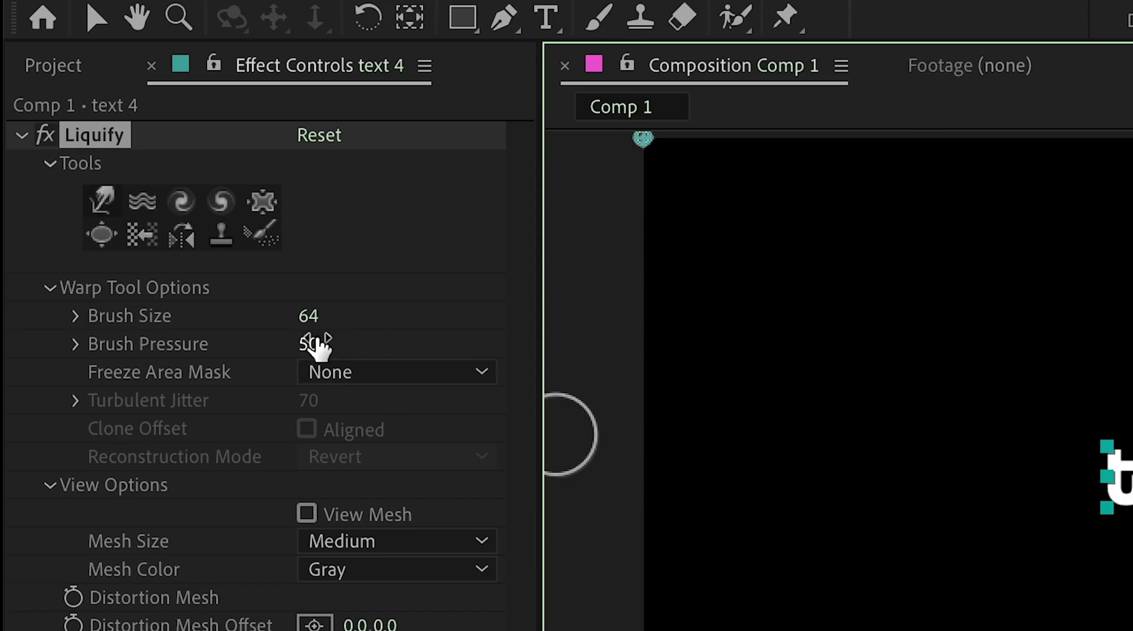
drag(150, 165, 204, 155)
drag(432, 325, 1132, 328)
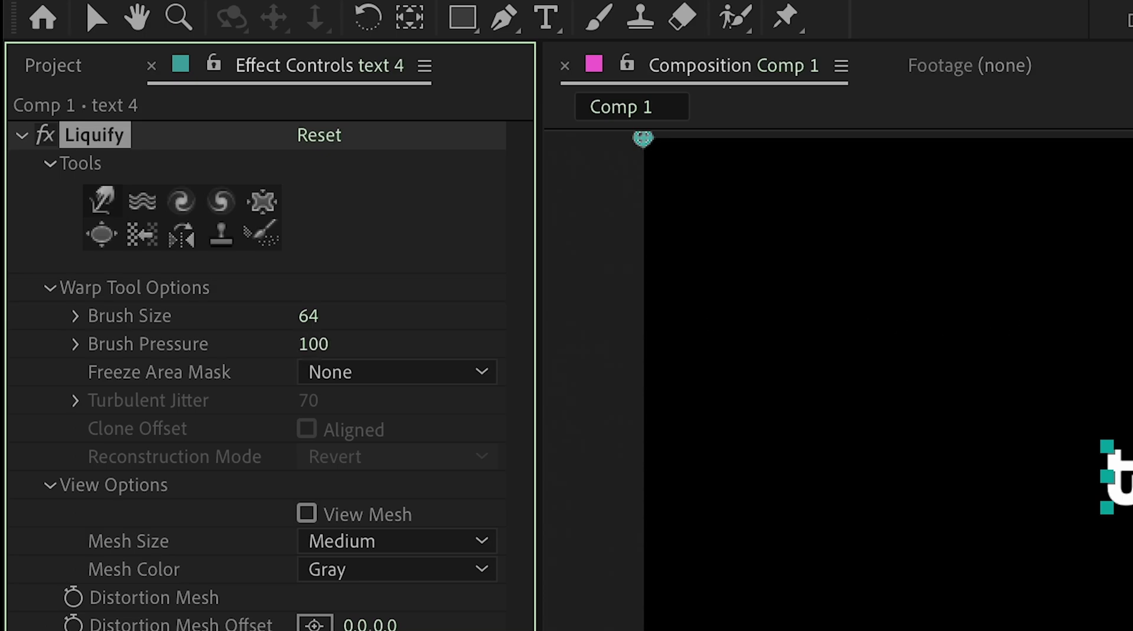
drag(557, 230, 563, 381)
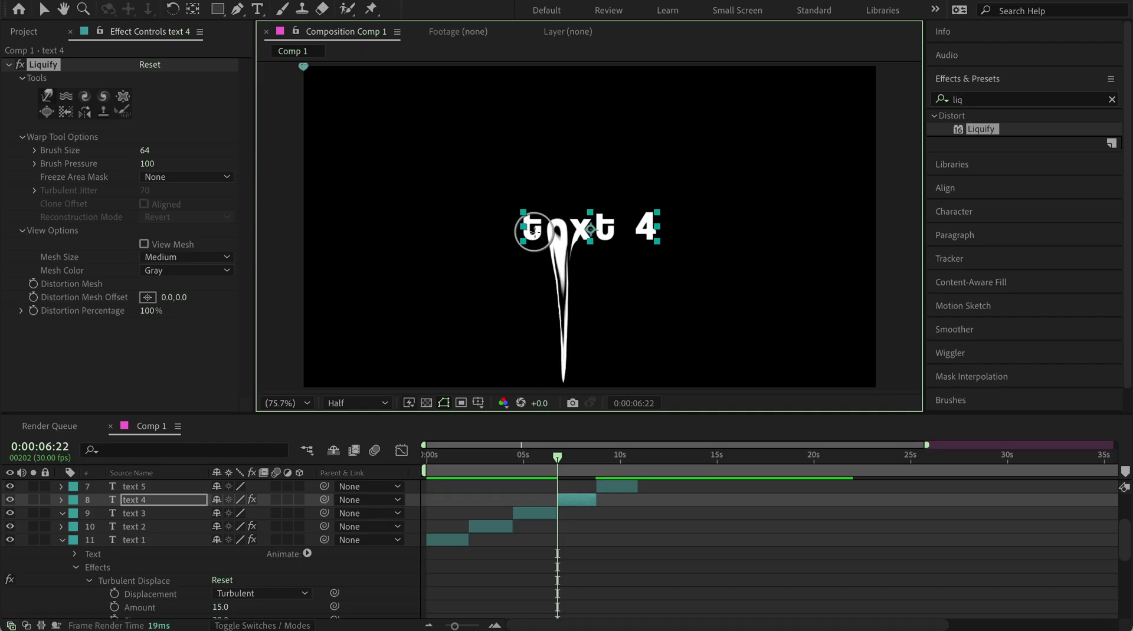
drag(533, 230, 537, 387)
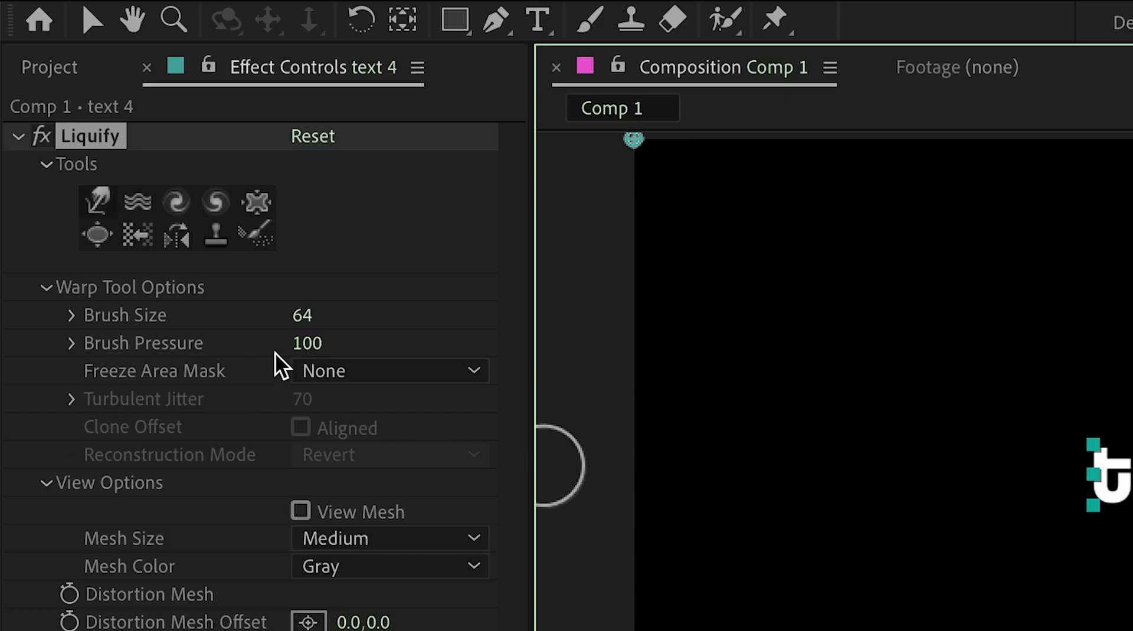
Set the Warp brush size to 30 and pressure to 90, and pull drips down from each character of text 4
drag(302, 343, 206, 387)
mouse_move(283, 316)
mouse_down()
mouse_move(246, 328)
mouse_move(258, 330)
mouse_up()
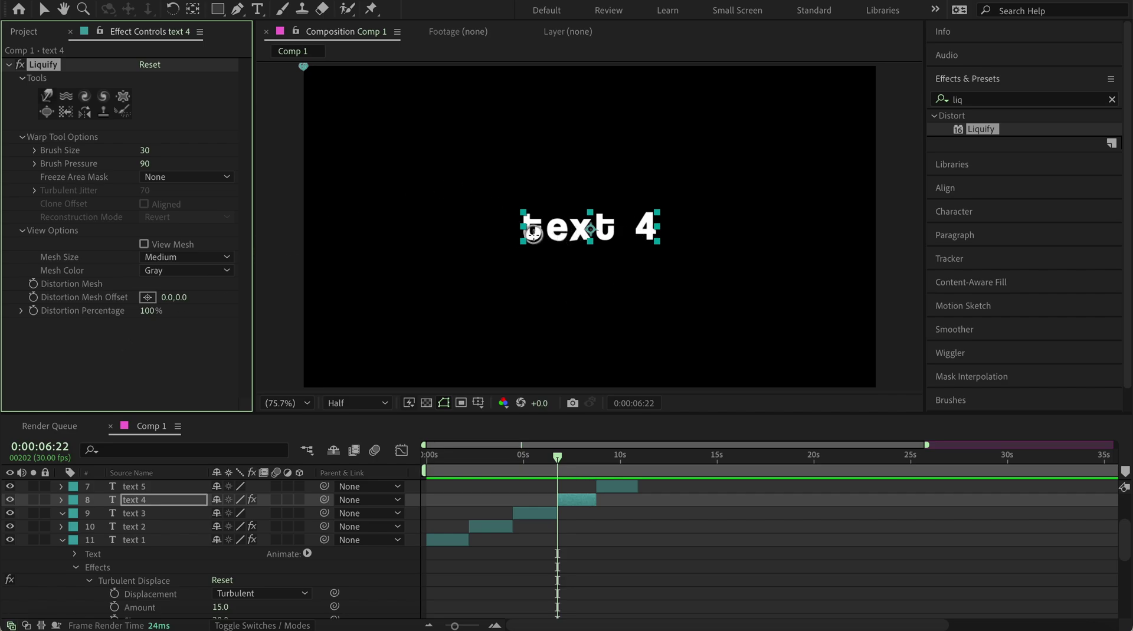
mouse_move(534, 235)
mouse_down()
mouse_move(537, 343)
mouse_move(536, 248)
mouse_move(536, 293)
mouse_move(553, 291)
mouse_move(547, 462)
mouse_move(553, 314)
mouse_move(551, 378)
mouse_move(576, 234)
mouse_move(564, 372)
mouse_up()
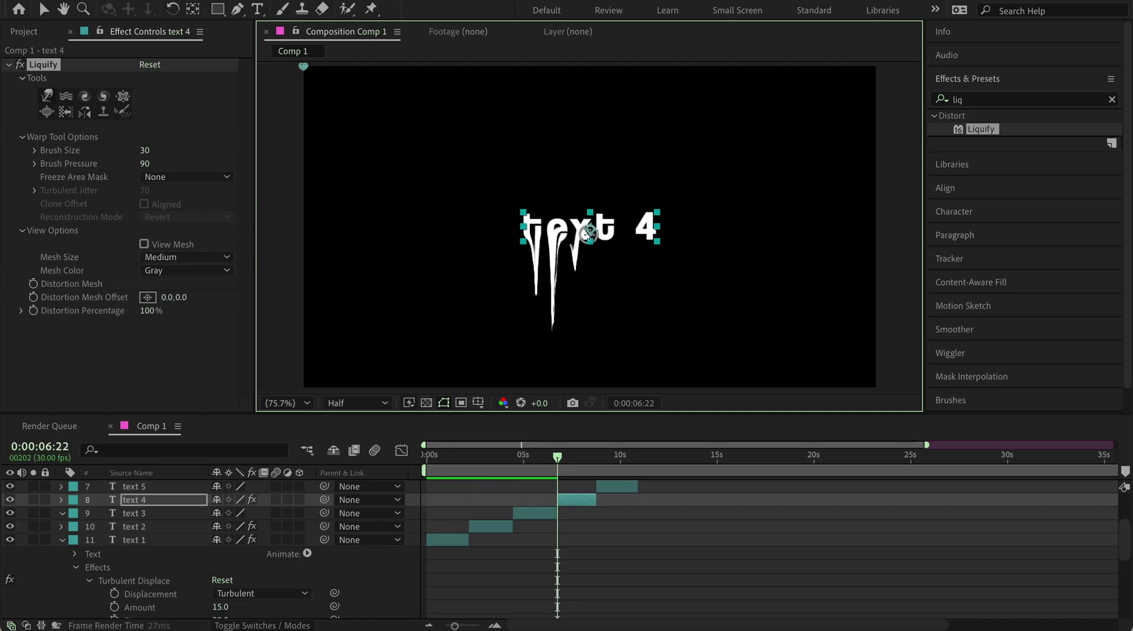
drag(588, 234, 588, 339)
drag(589, 290, 589, 356)
drag(649, 239, 652, 279)
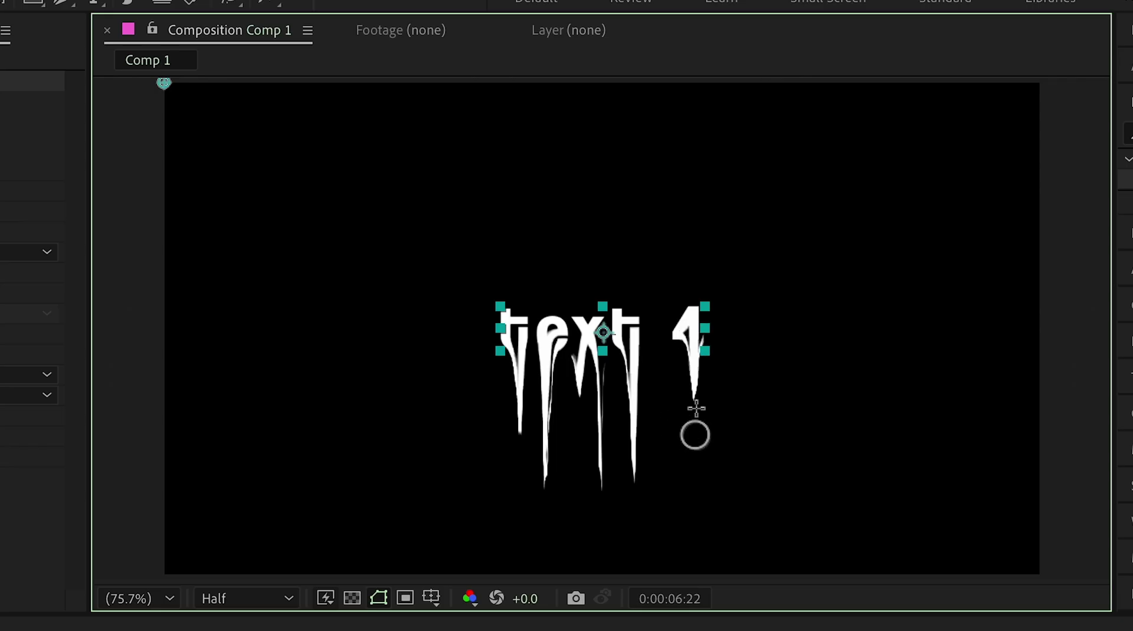
drag(693, 351, 695, 485)
Keyframe Liquify's Distortion Percentage from 0% at text 4's start to 100% near its end, and scrub through the drip
click(34, 314)
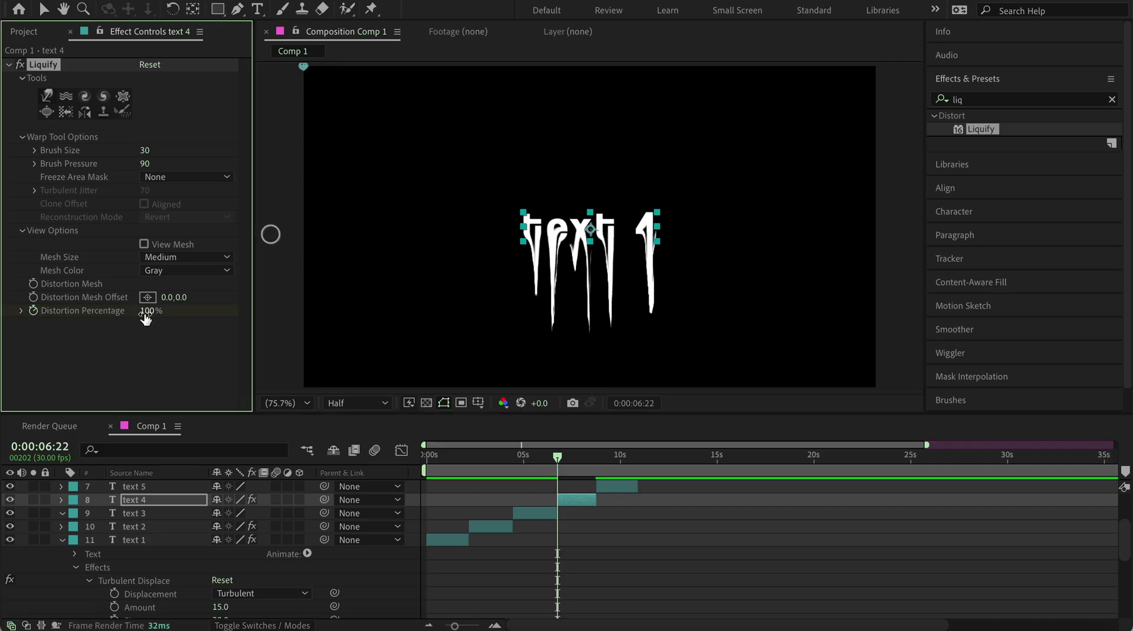
key(u)
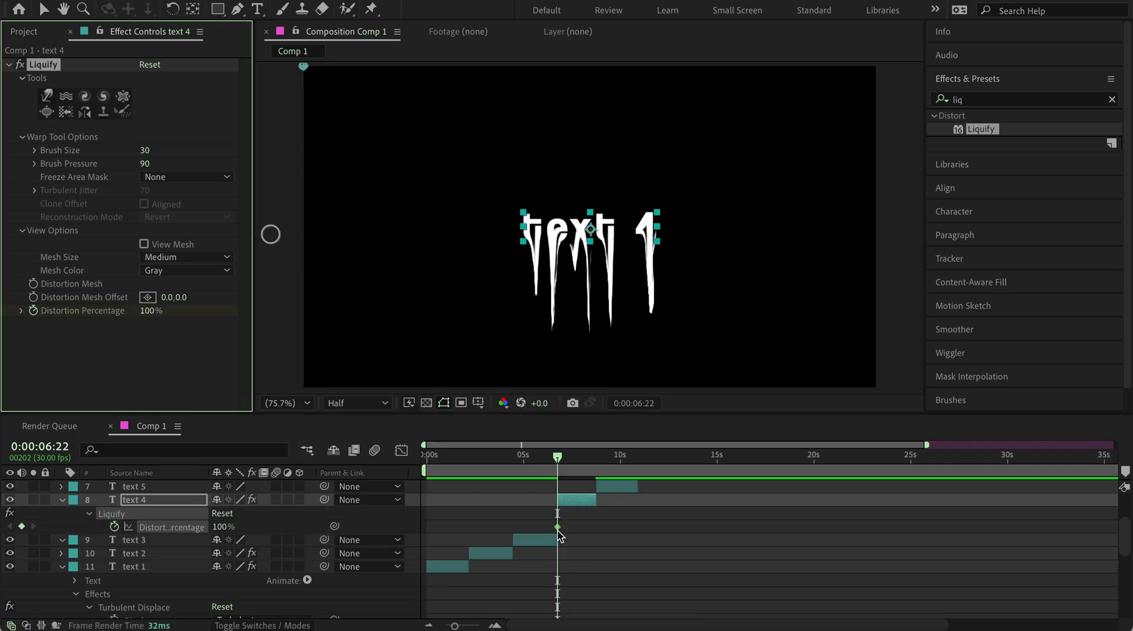
drag(559, 530, 596, 530)
click(149, 311)
text(0)
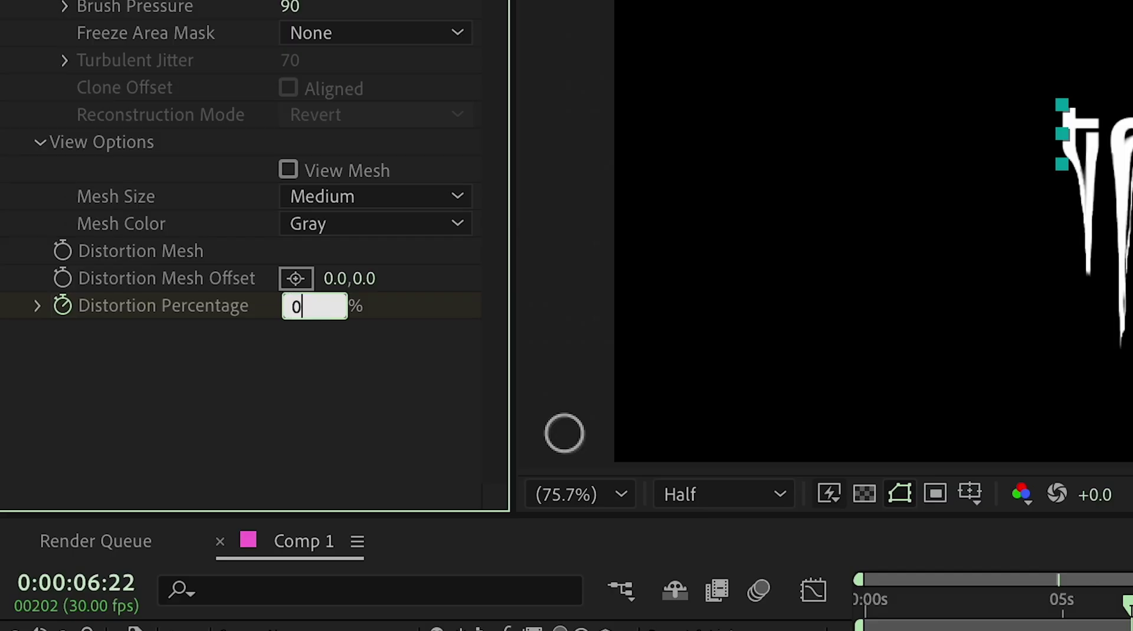
key(Return)
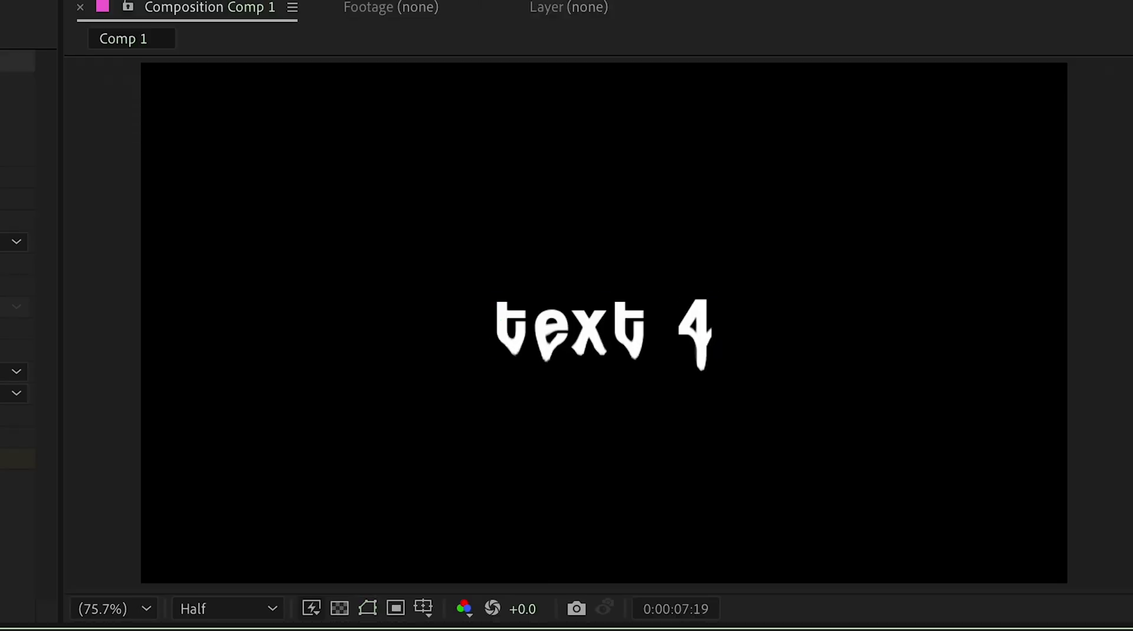
drag(558, 465, 572, 465)
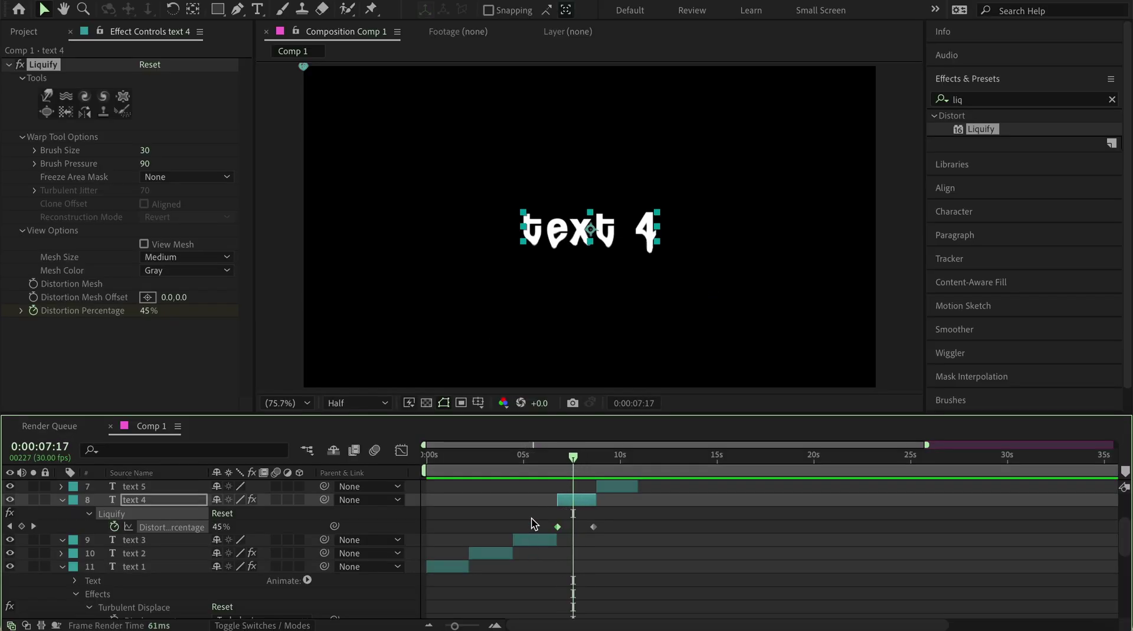
Apply Easy Ease to both Distortion Percentage keyframes of text 4
drag(531, 519, 607, 542)
right_click(594, 527)
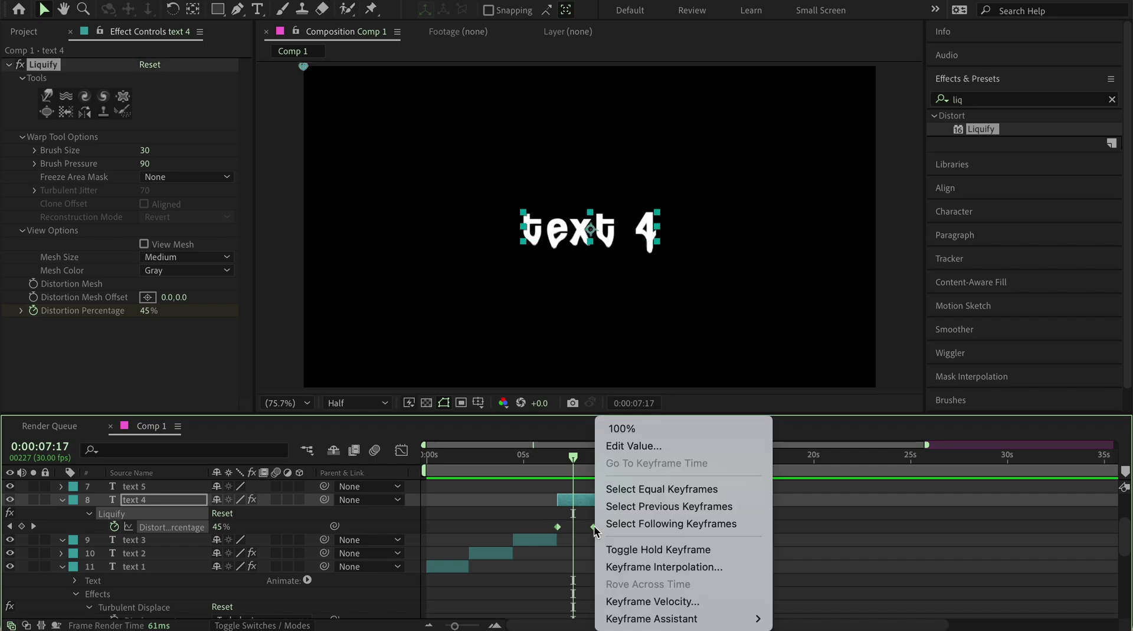
mouse_move(629, 619)
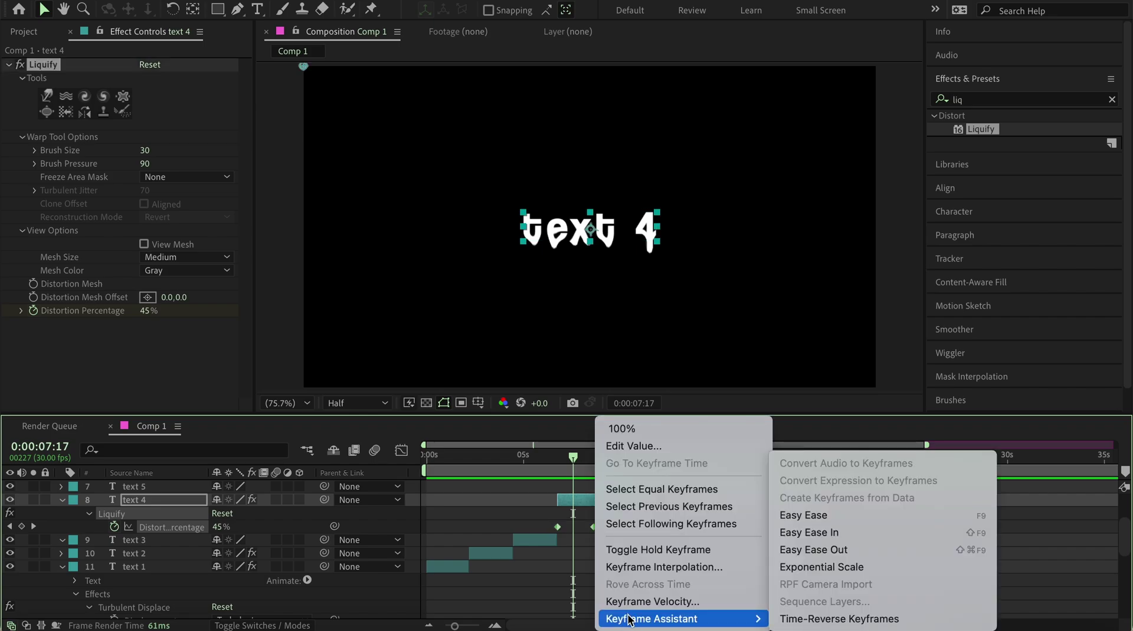
click(806, 515)
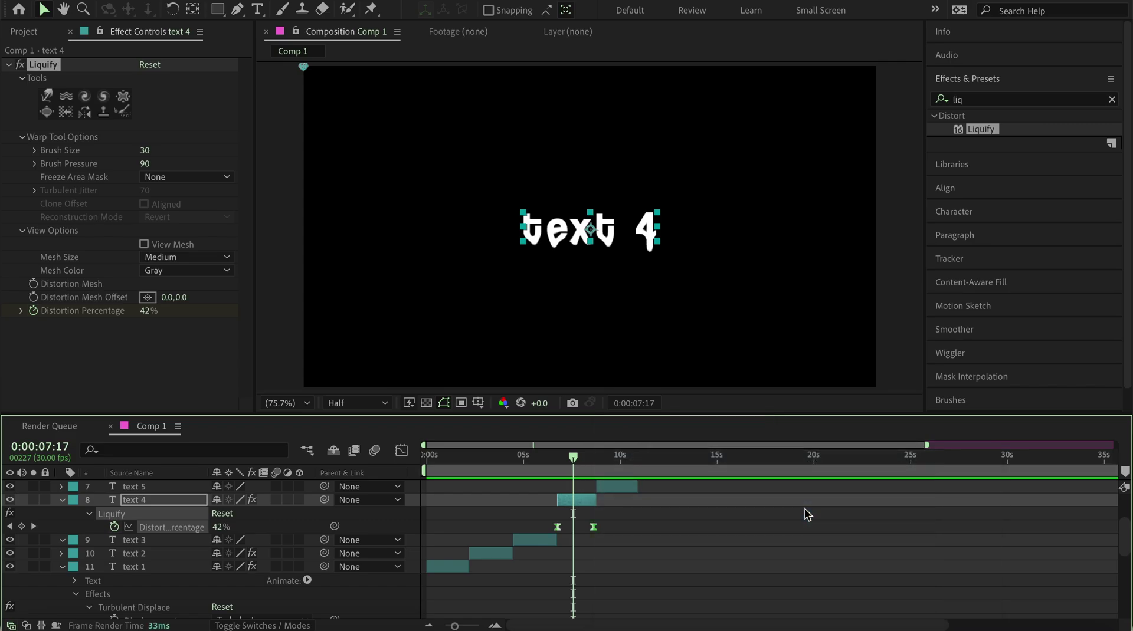
Shape the Distortion Percentage speed graph into a sharp central peak and preview the drip animation from before text 4
click(402, 451)
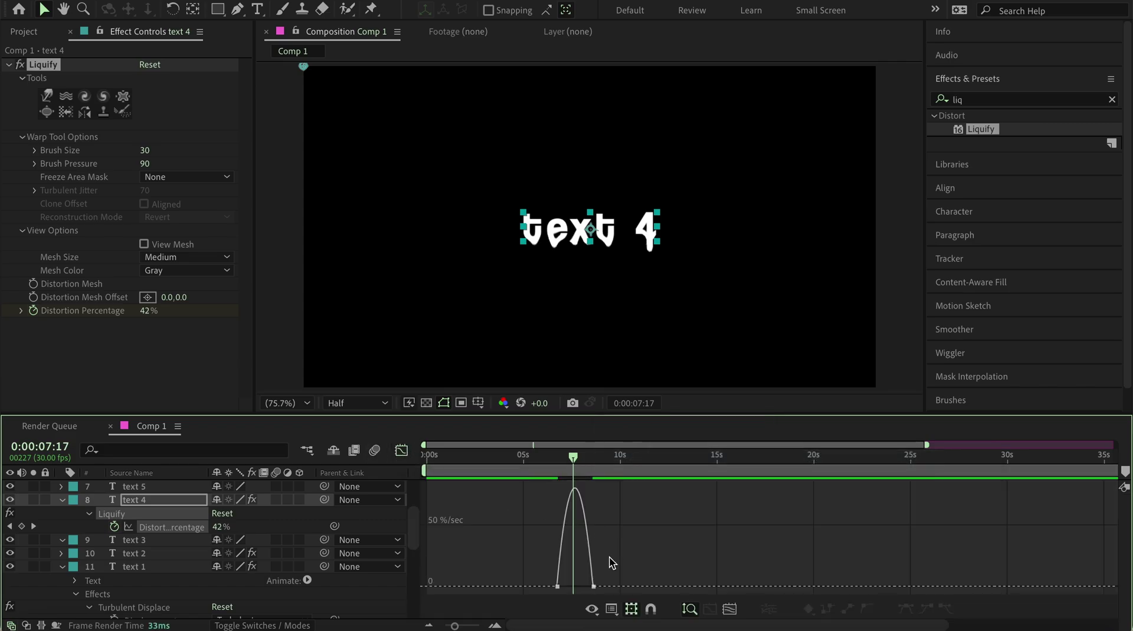
mouse_move(586, 590)
mouse_down()
mouse_move(567, 591)
mouse_move(575, 587)
mouse_up()
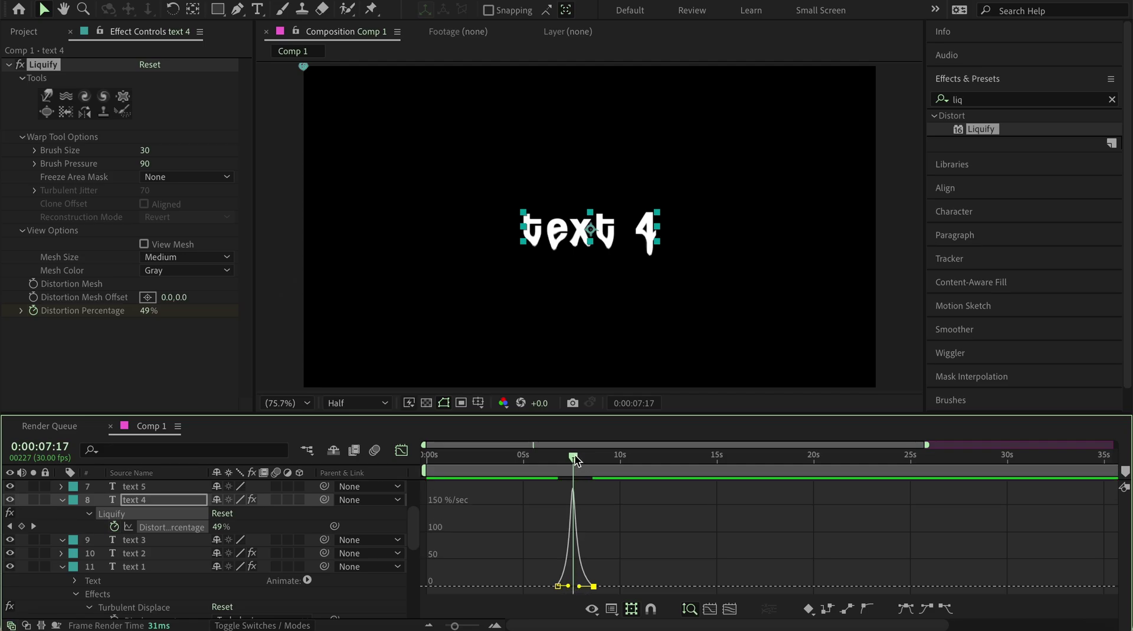
drag(574, 458, 556, 461)
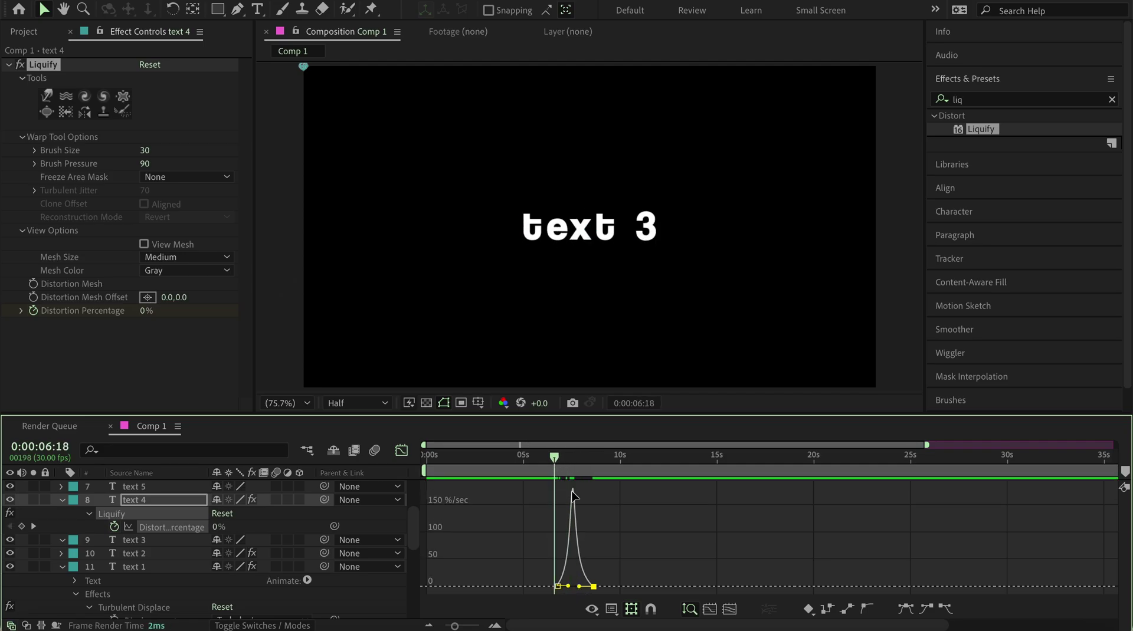
key(space)
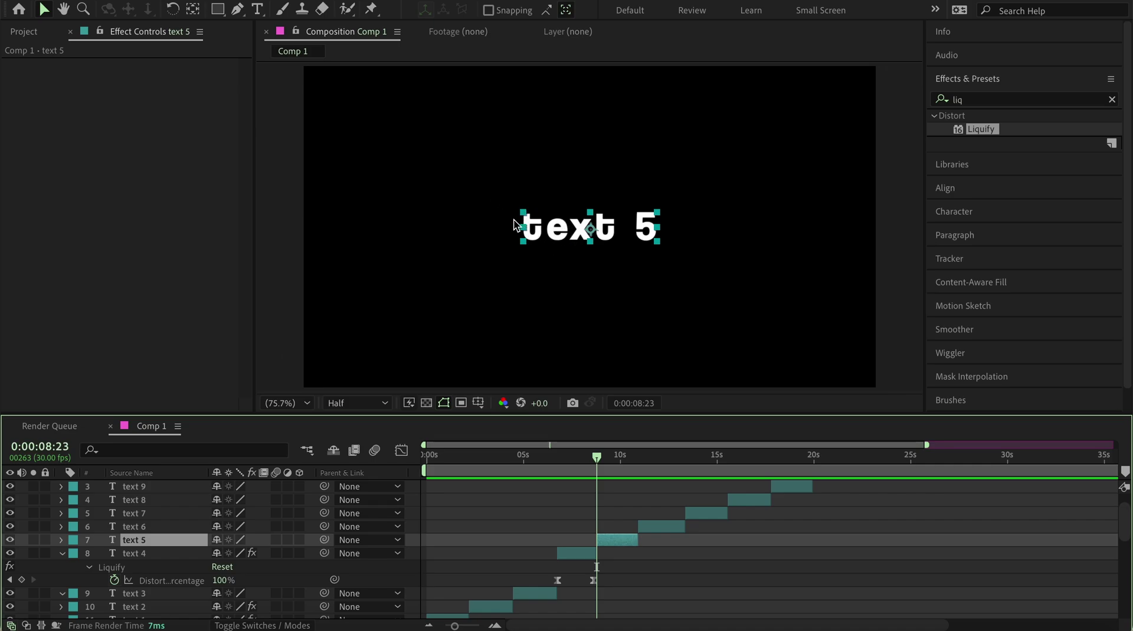
Trace the stem and crossbar of the first t in text 5 with two open Pen tool masks
key(p)
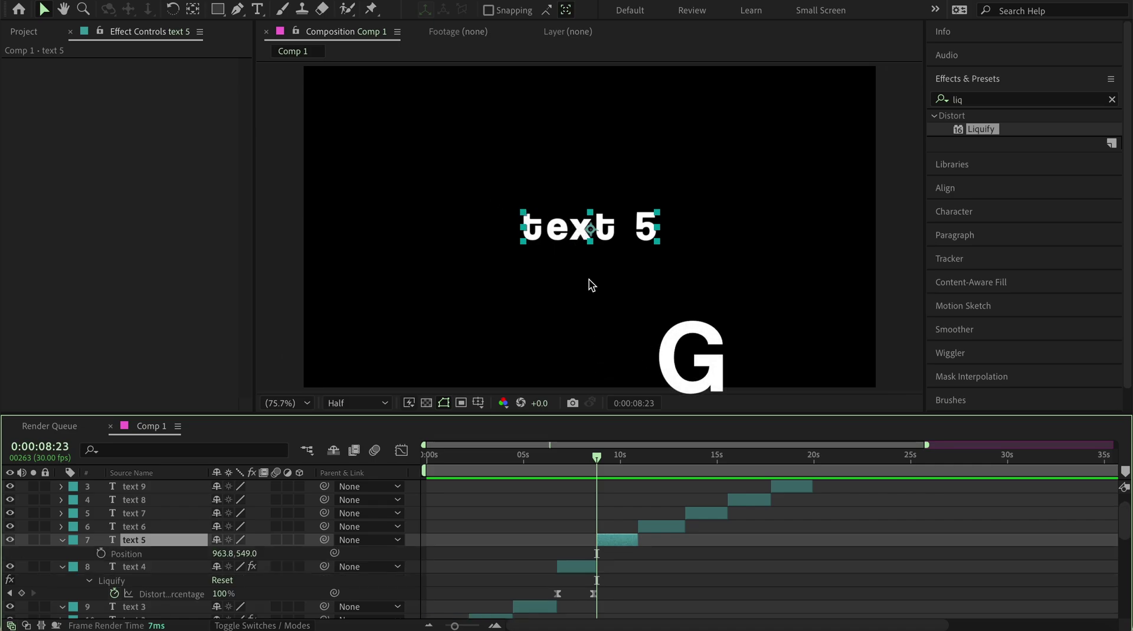
scroll(529, 218, up, 5)
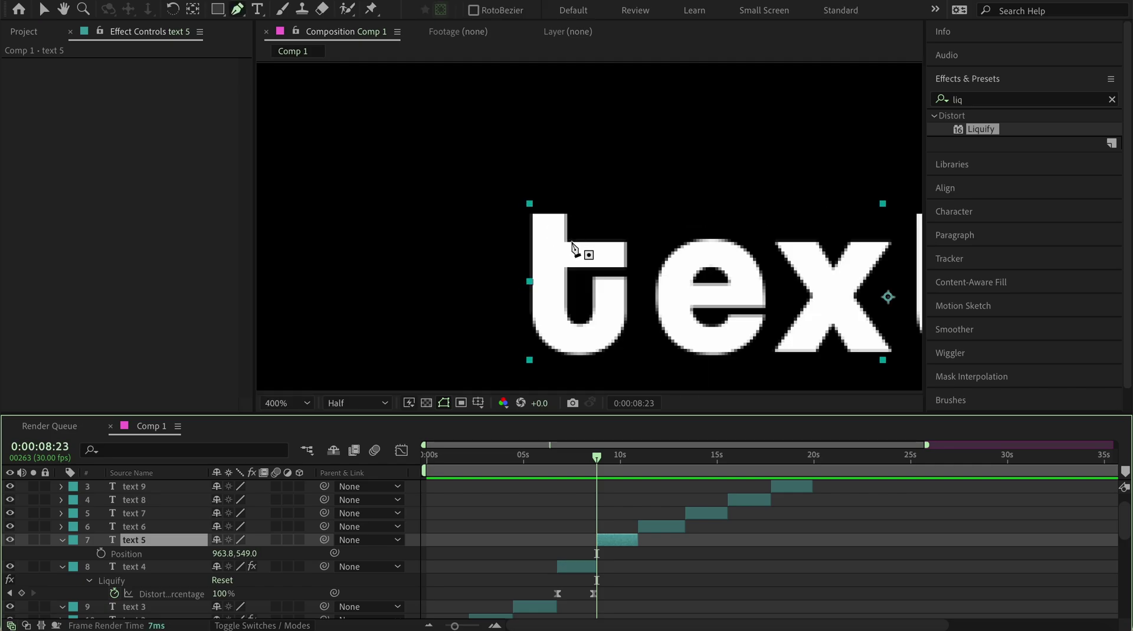
click(547, 220)
click(547, 277)
click(550, 326)
click(581, 339)
click(602, 332)
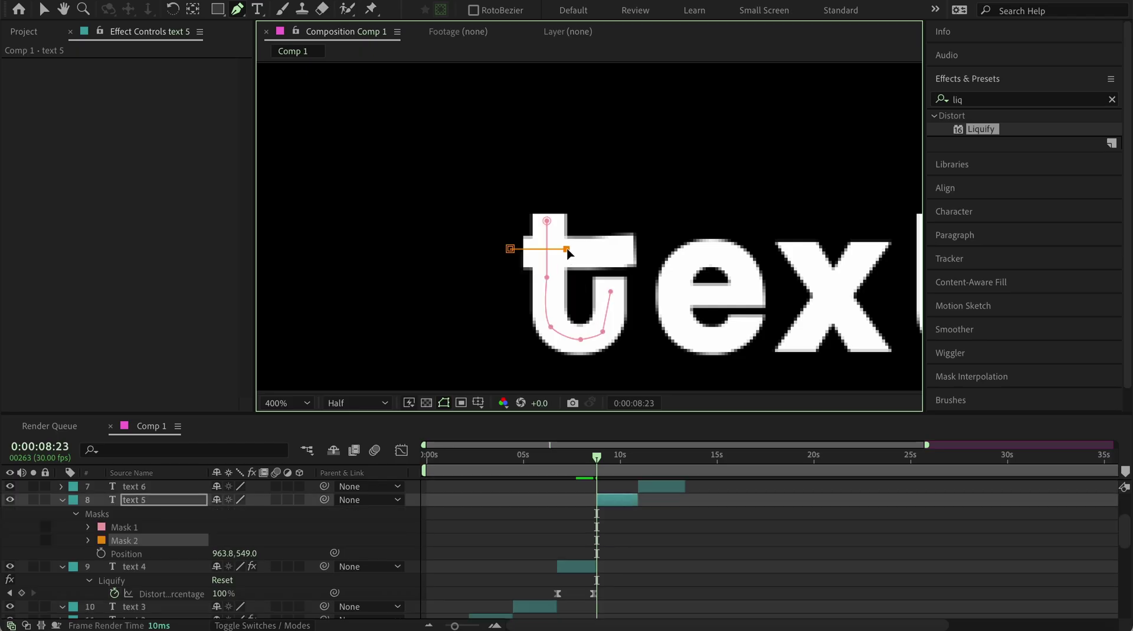
click(648, 249)
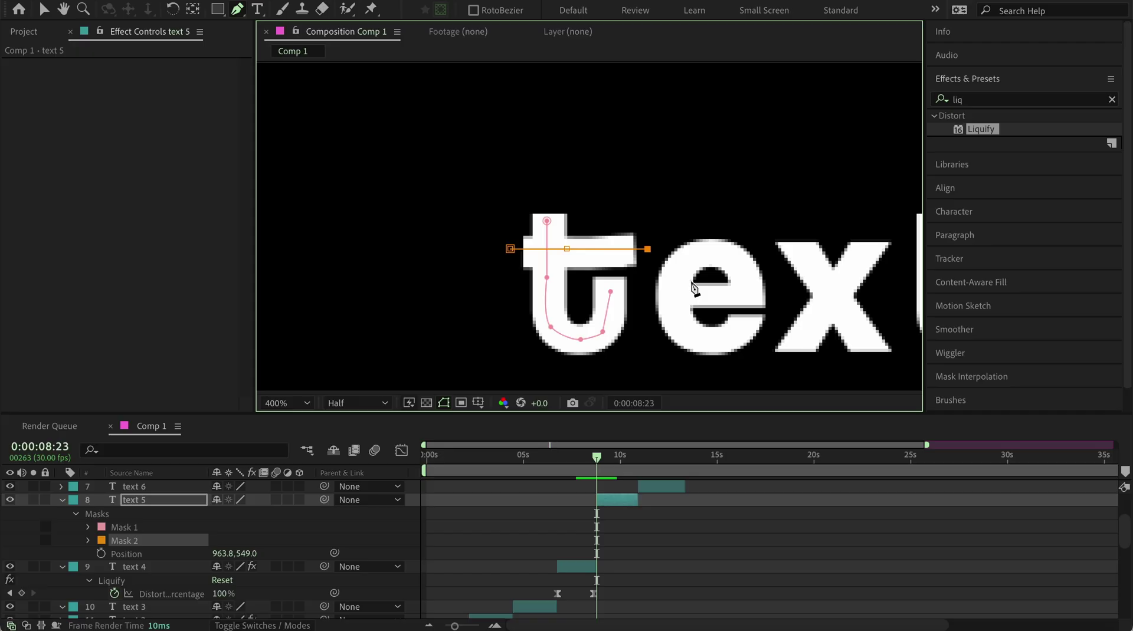
key(ctrl+shift+a)
click(668, 295)
click(751, 291)
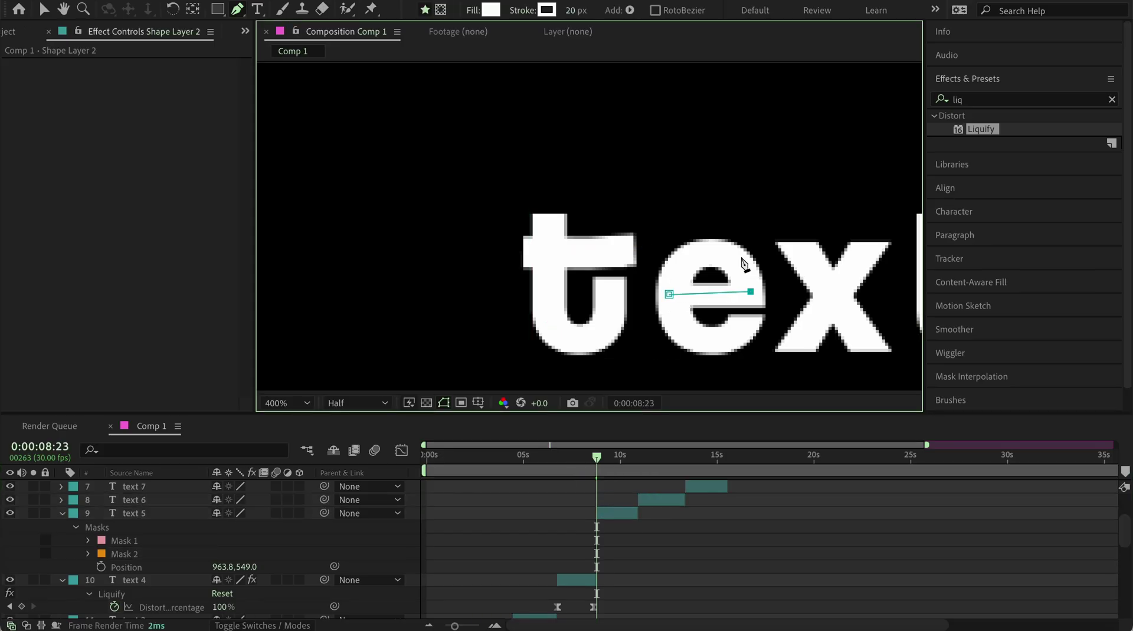
mouse_move(710, 248)
mouse_down()
mouse_move(682, 250)
mouse_move(714, 249)
mouse_up()
key(ctrl+z)
key(ctrl+z)
key(ctrl+z)
Trace the letter e in text 5 with an open mask running along its bar and around its bowl
click(654, 297)
click(733, 293)
click(750, 294)
drag(680, 265, 671, 286)
drag(687, 335, 709, 340)
click(734, 337)
click(748, 317)
Trace the two diagonals of the letter x in text 5 with separate straight masks
click(618, 513)
click(798, 242)
click(871, 352)
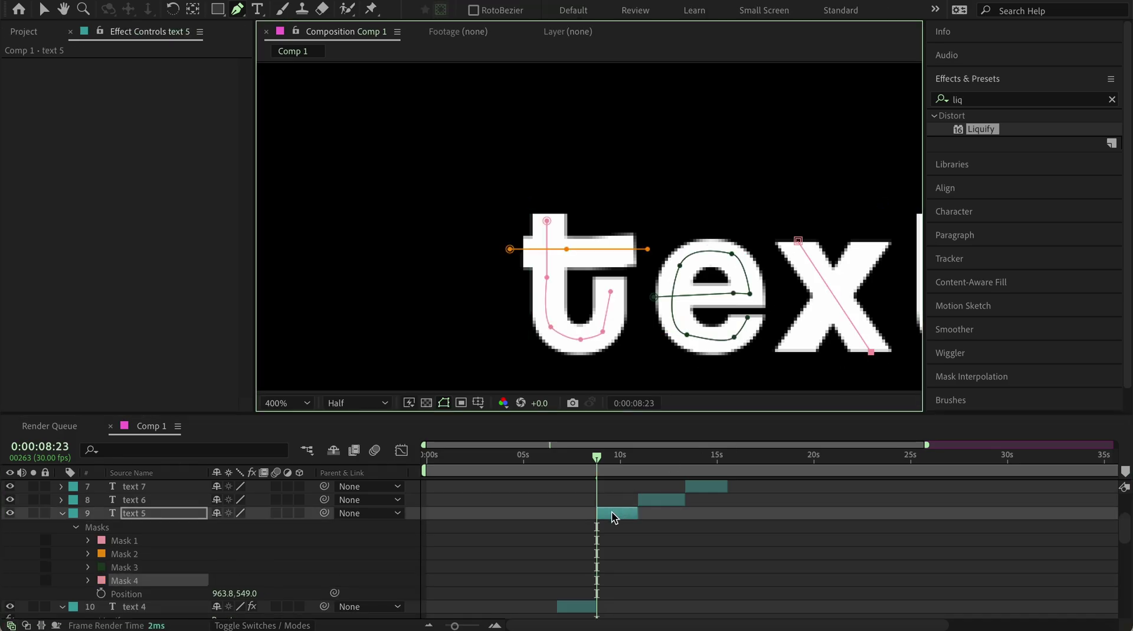
click(613, 512)
click(873, 241)
click(795, 357)
Trace the curved stem and the crossbar of the second t in text 5 with two separate open masks
scroll(663, 521, right, 3)
drag(583, 306, 265, 273)
click(464, 524)
click(616, 175)
drag(616, 282, 620, 293)
drag(643, 307, 650, 311)
click(670, 301)
click(678, 265)
click(677, 249)
click(463, 524)
click(595, 219)
click(665, 217)
Trace the numeral 5 in text 5 with a single open mask and fit the composition in view
click(463, 524)
click(913, 183)
click(828, 188)
click(827, 249)
drag(885, 242, 893, 251)
mouse_move(895, 292)
mouse_down()
mouse_move(888, 306)
mouse_move(831, 300)
mouse_up()
click(827, 280)
key(shift+/)
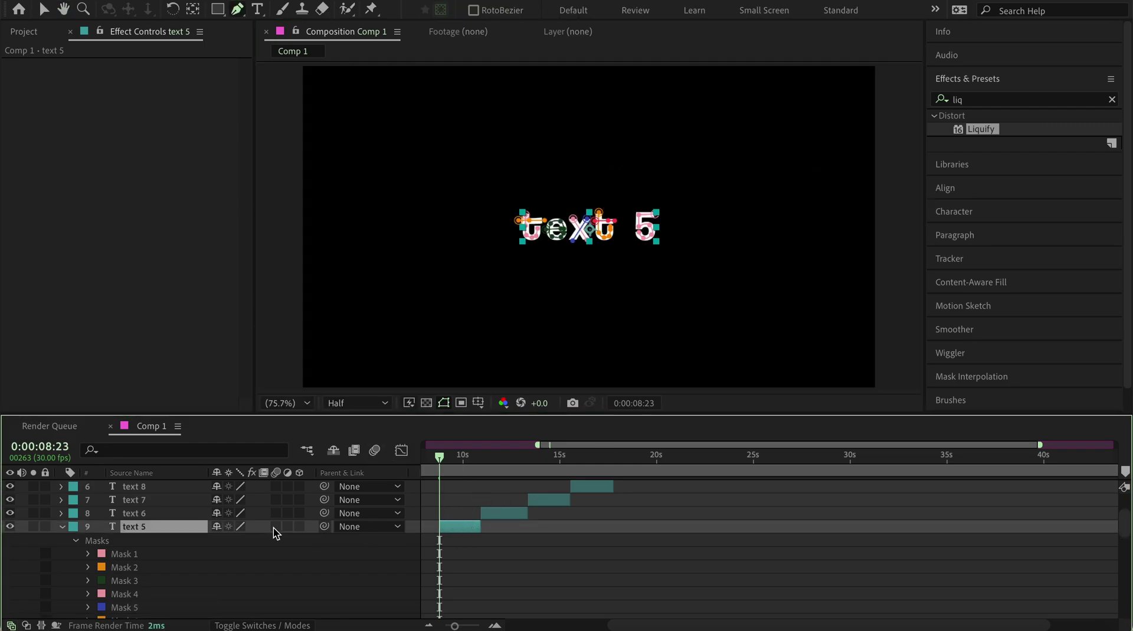
Review the masks on text 5 and apply the Stroke effect to the layer
scroll(152, 543, down, 2)
scroll(152, 543, down, 1)
scroll(152, 542, up, 1)
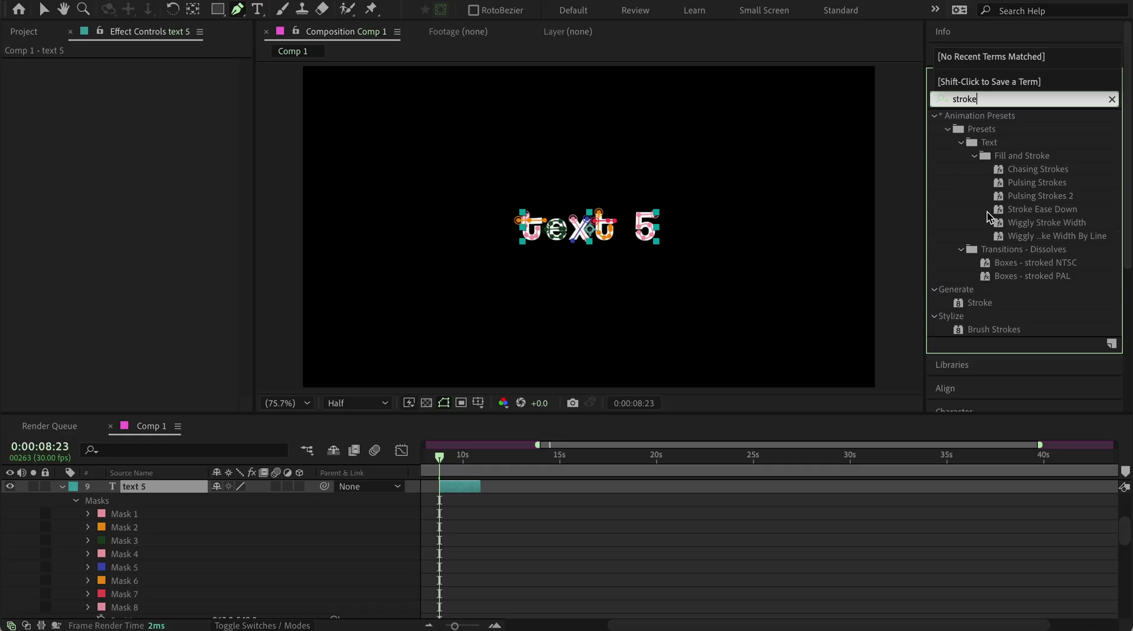
click(977, 99)
double_click(979, 303)
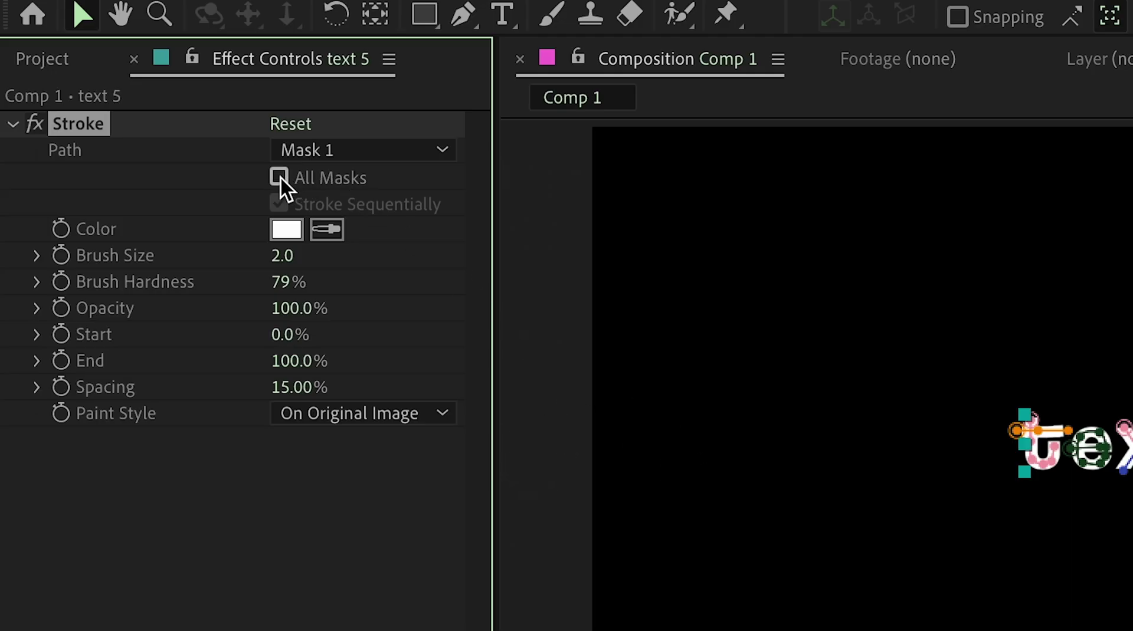
Set the Stroke effect on text 5 to use all masks, Reveal Original Image paint style, and a brush size of 25.4
click(279, 176)
click(310, 413)
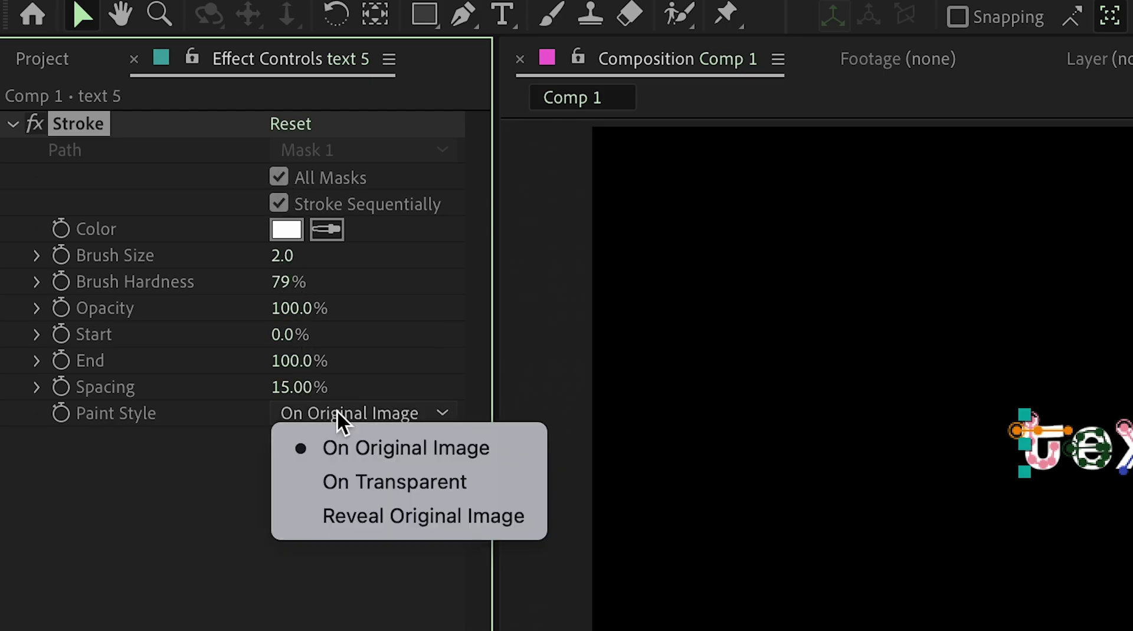
click(350, 509)
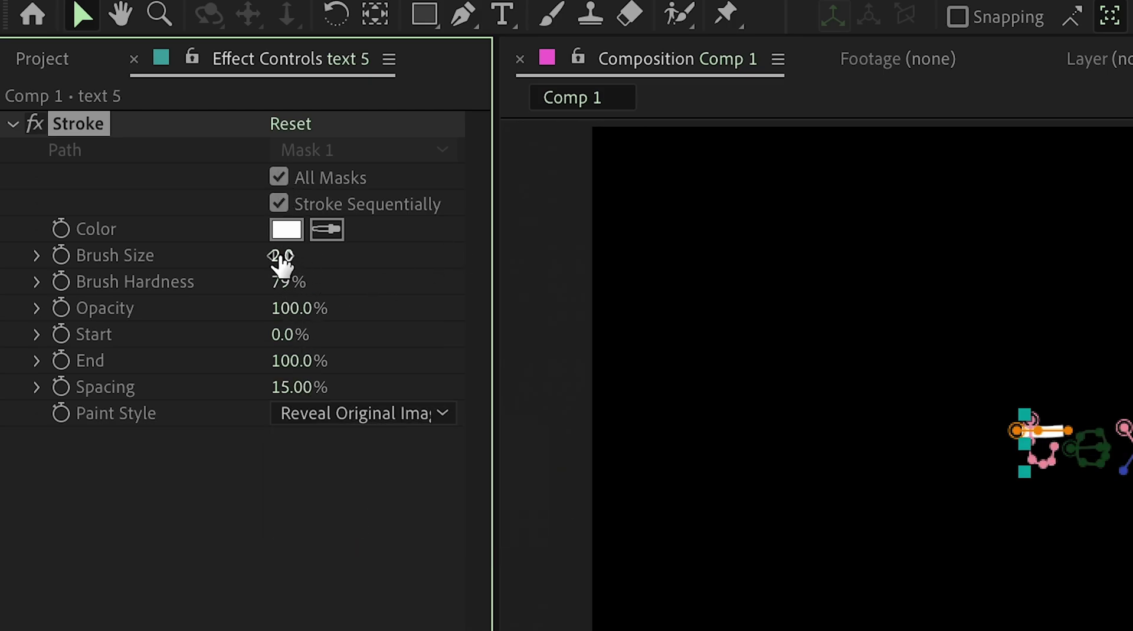
mouse_move(280, 260)
mouse_down()
mouse_move(468, 243)
mouse_move(390, 281)
mouse_move(408, 268)
mouse_move(626, 253)
mouse_up()
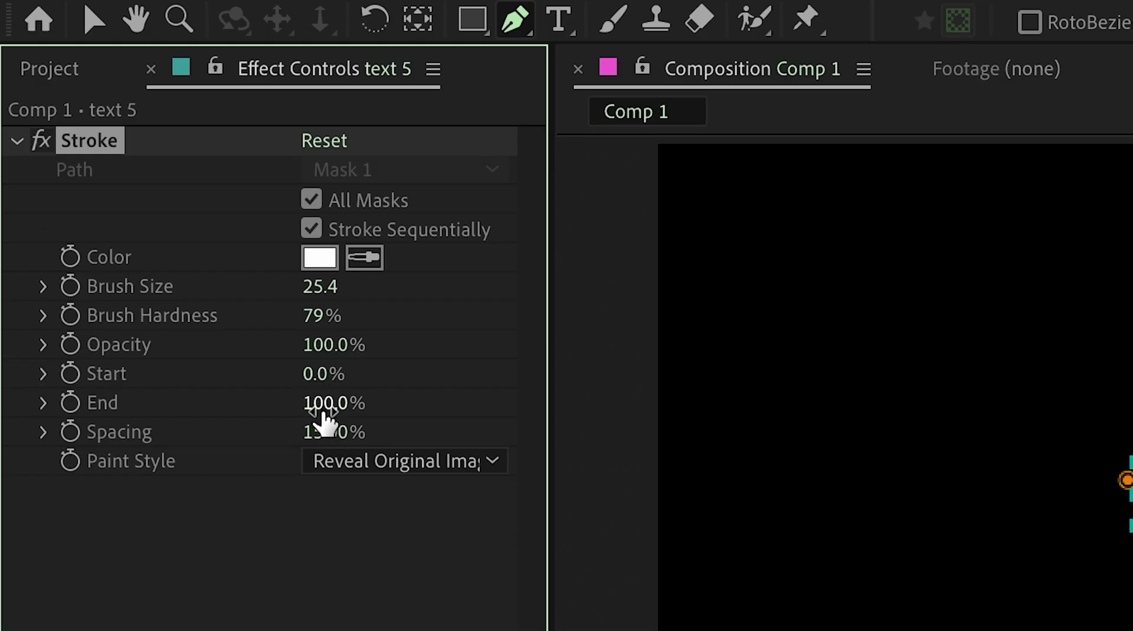
Keyframe the Stroke effect's End from 0% at the start of text 5 to 100% at the layer's out point
drag(323, 407, 181, 448)
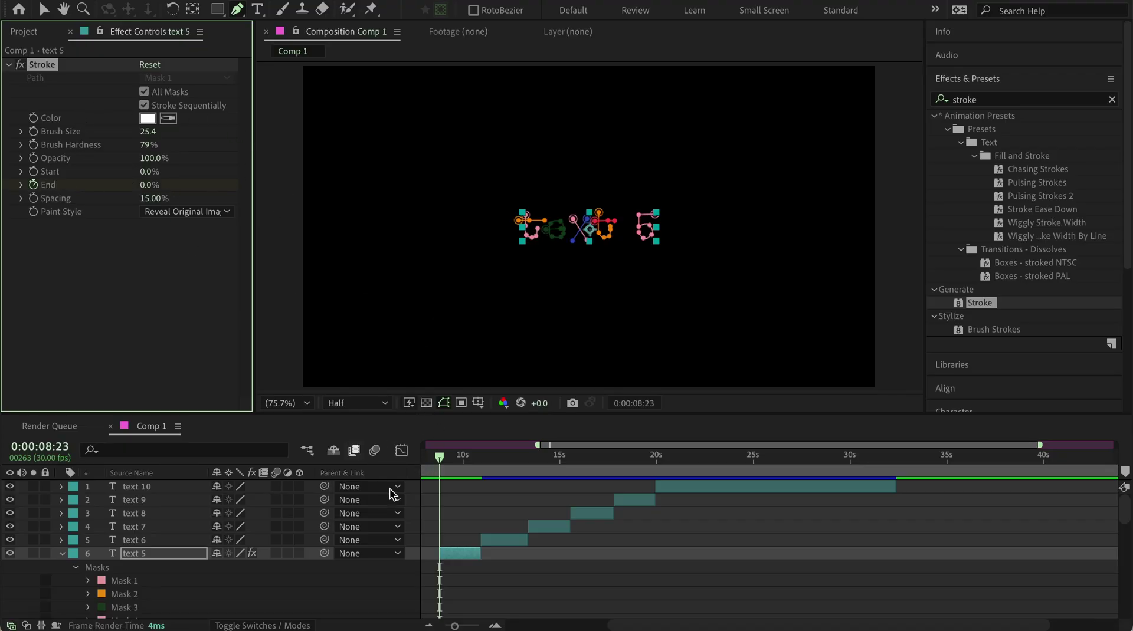
click(473, 465)
key(o)
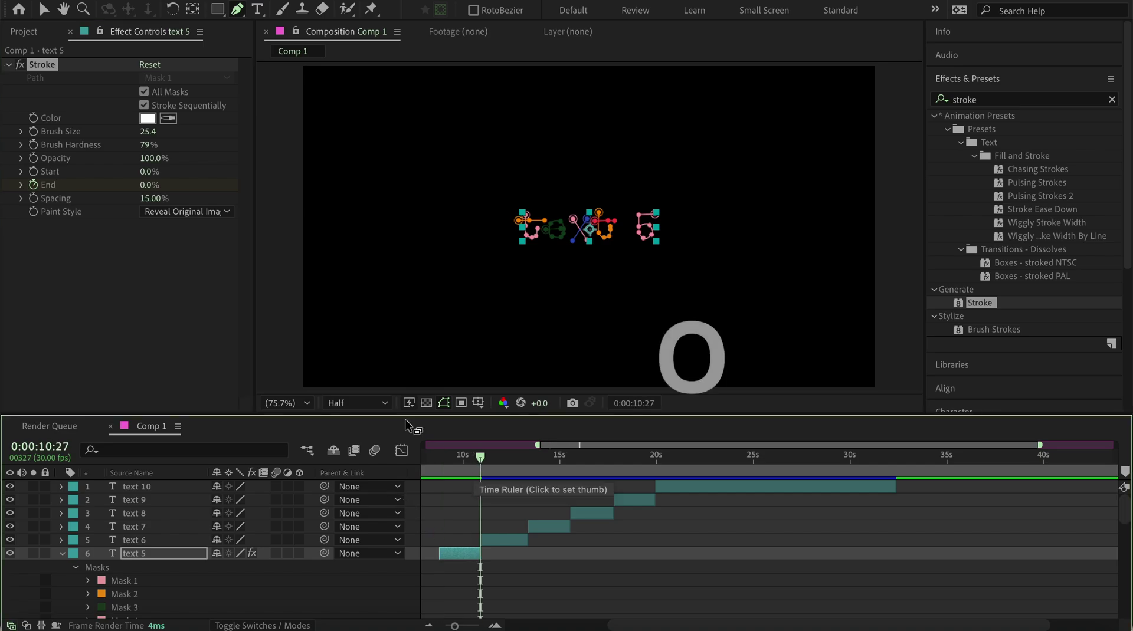
drag(150, 184, 353, 182)
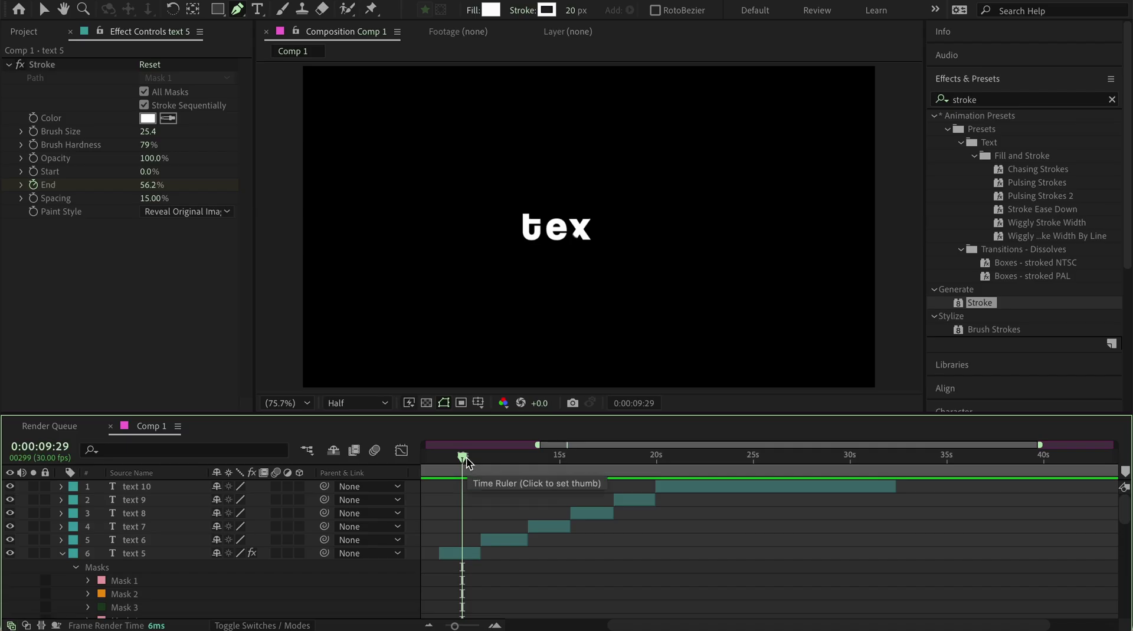
Check the text 5 reveal partway through, increase the Stroke brush size, and preview the animation
drag(466, 462, 455, 459)
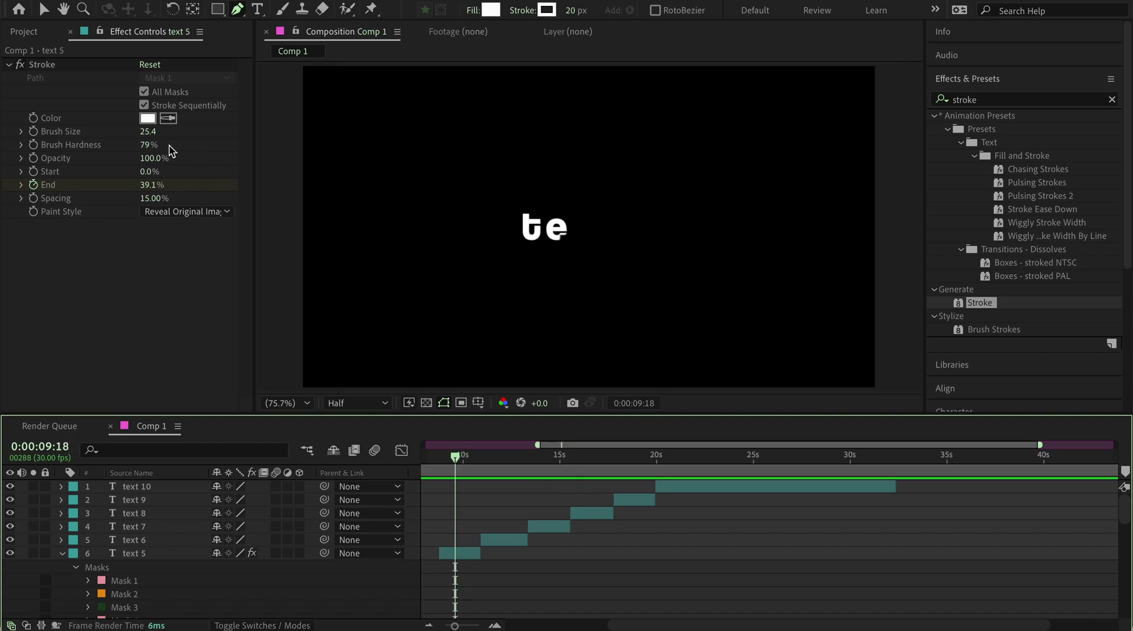
drag(148, 131, 282, 115)
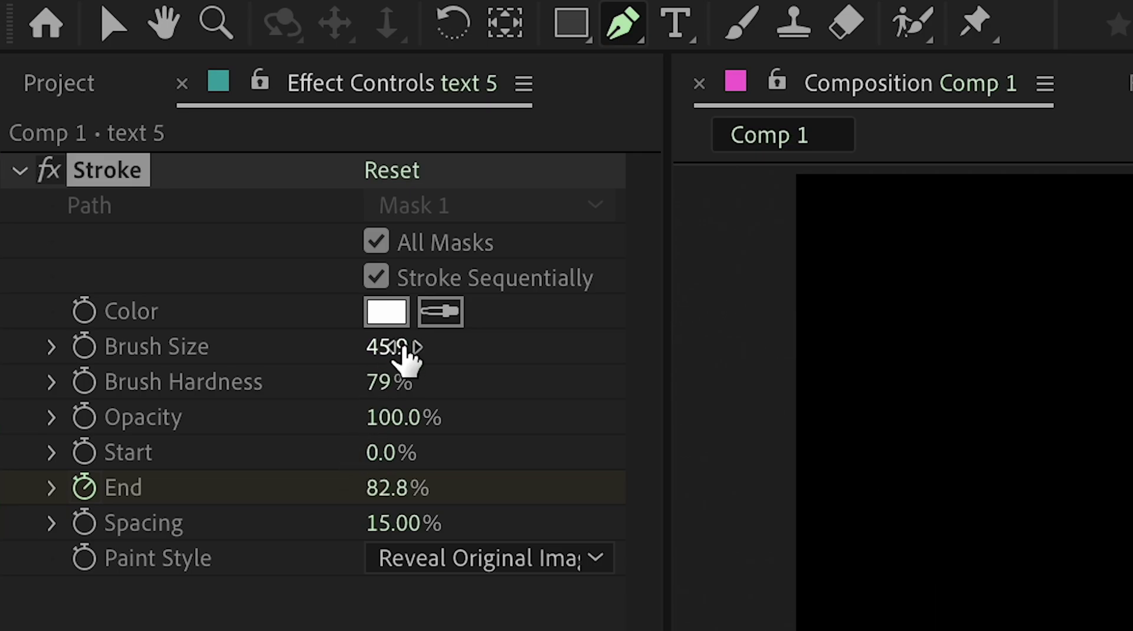
mouse_move(405, 354)
mouse_down()
mouse_move(157, 544)
mouse_move(319, 347)
mouse_up()
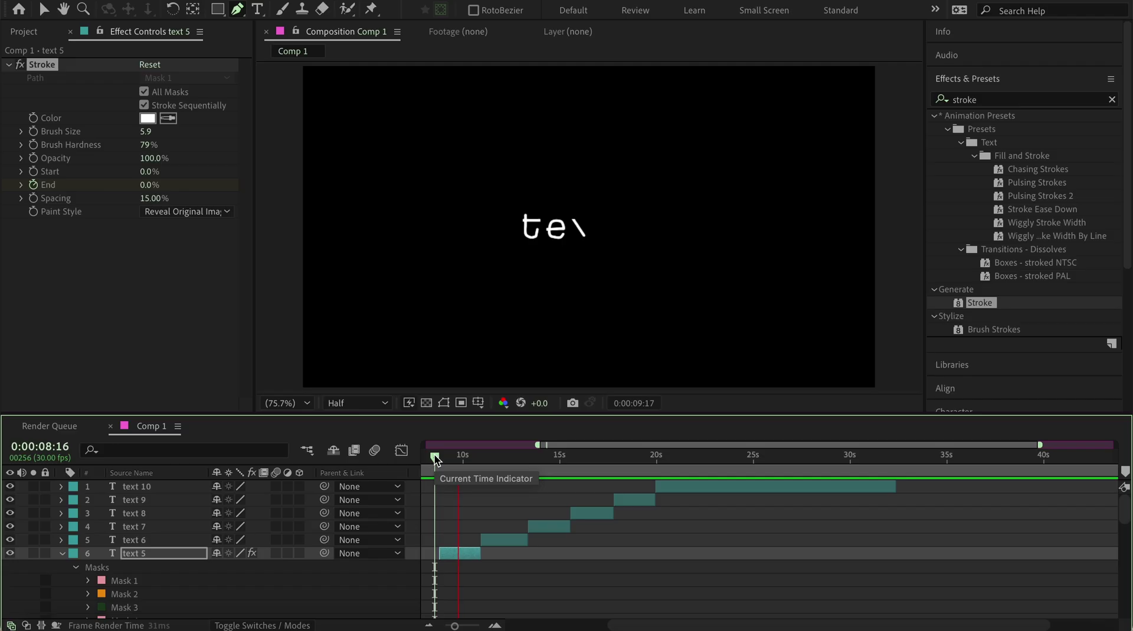
key(space)
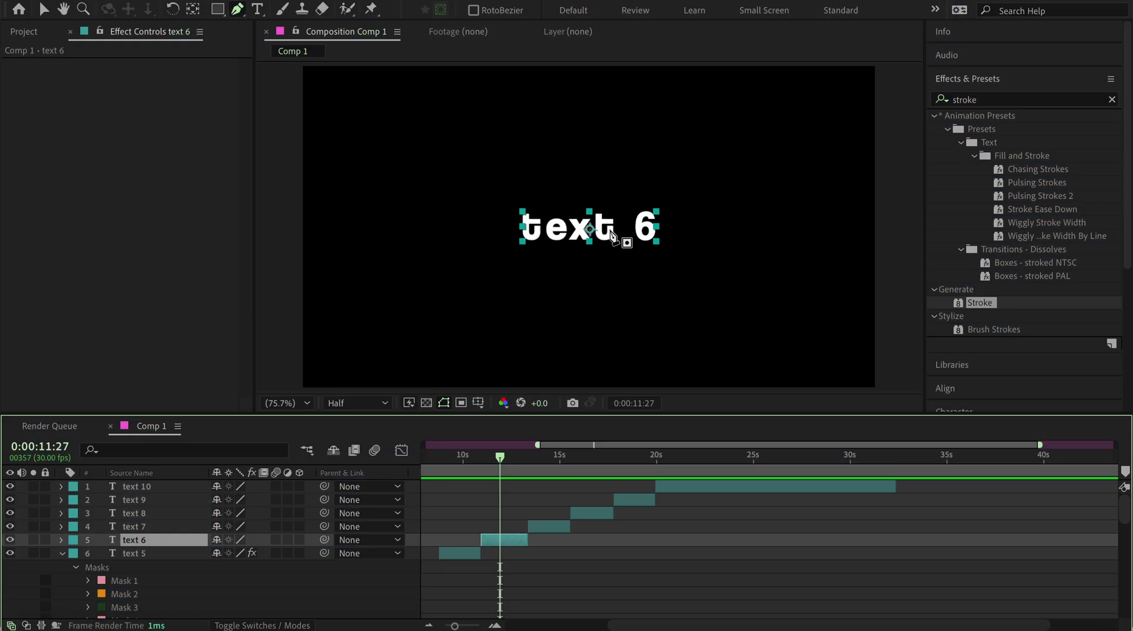
At the start of text 6, set its Anchor Point Grouping to Word and Grouping Alignment to 0.0, -45.0%
key(i)
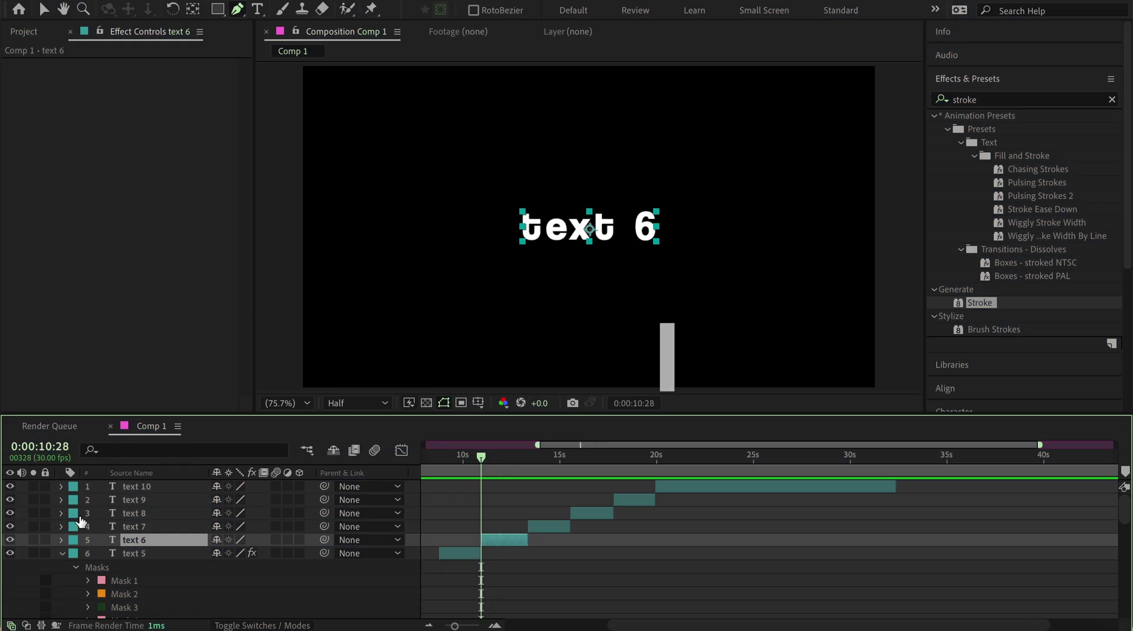
click(62, 541)
click(75, 554)
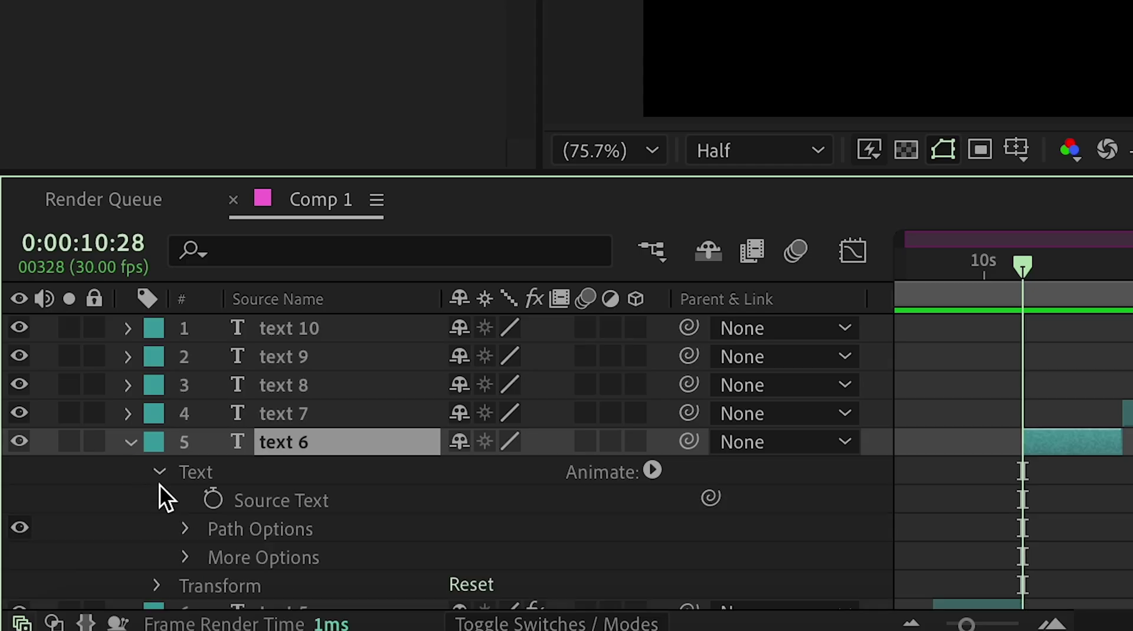
click(185, 560)
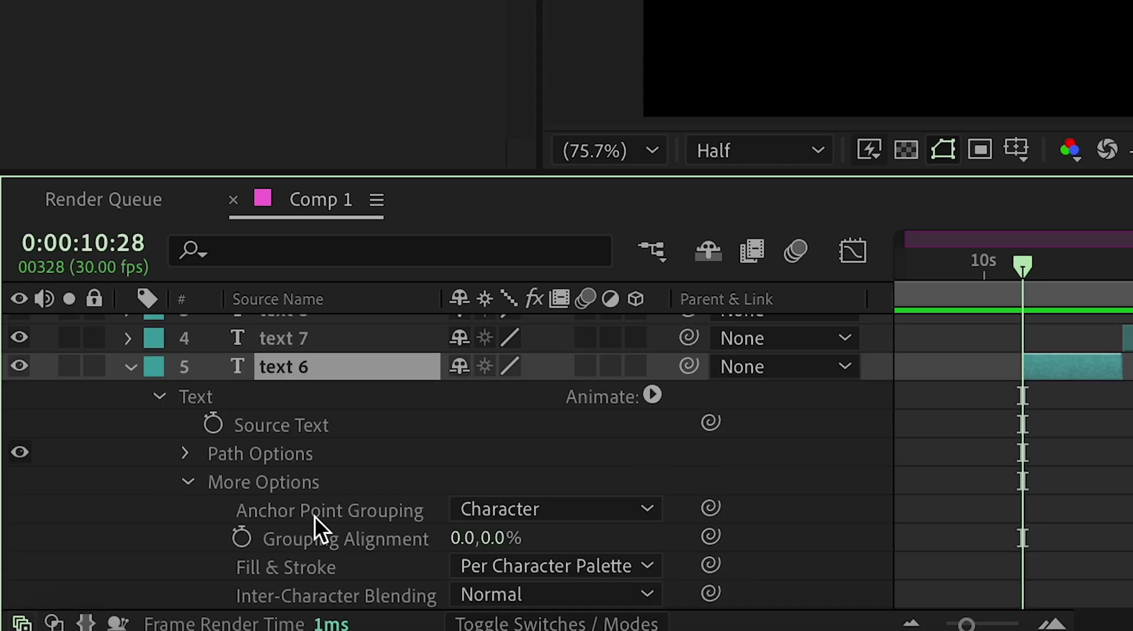
click(502, 508)
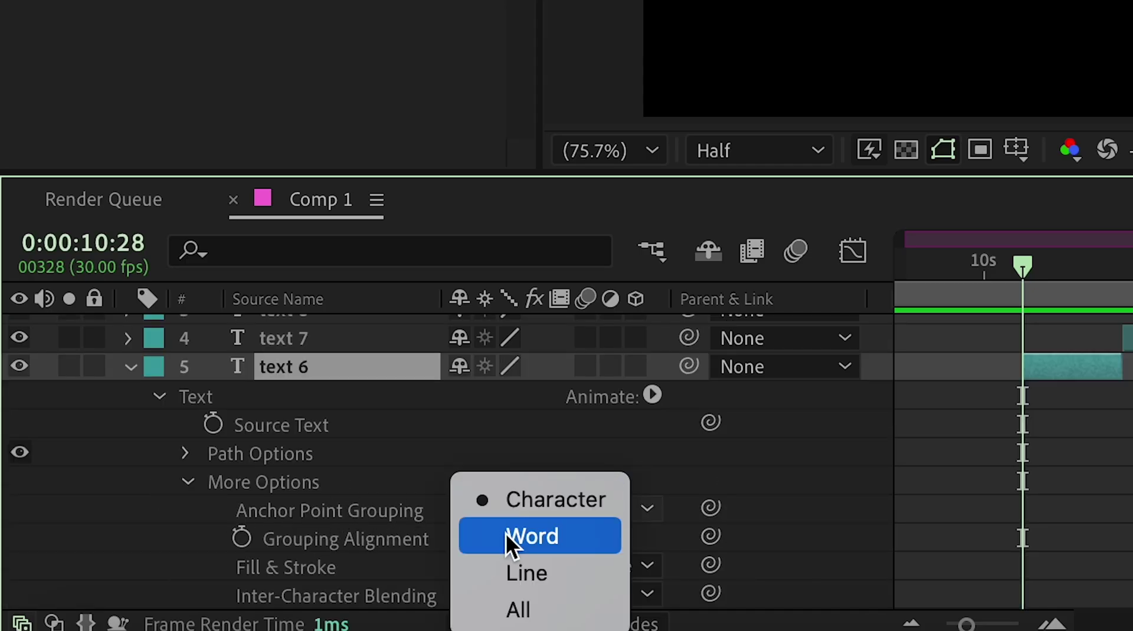
click(529, 534)
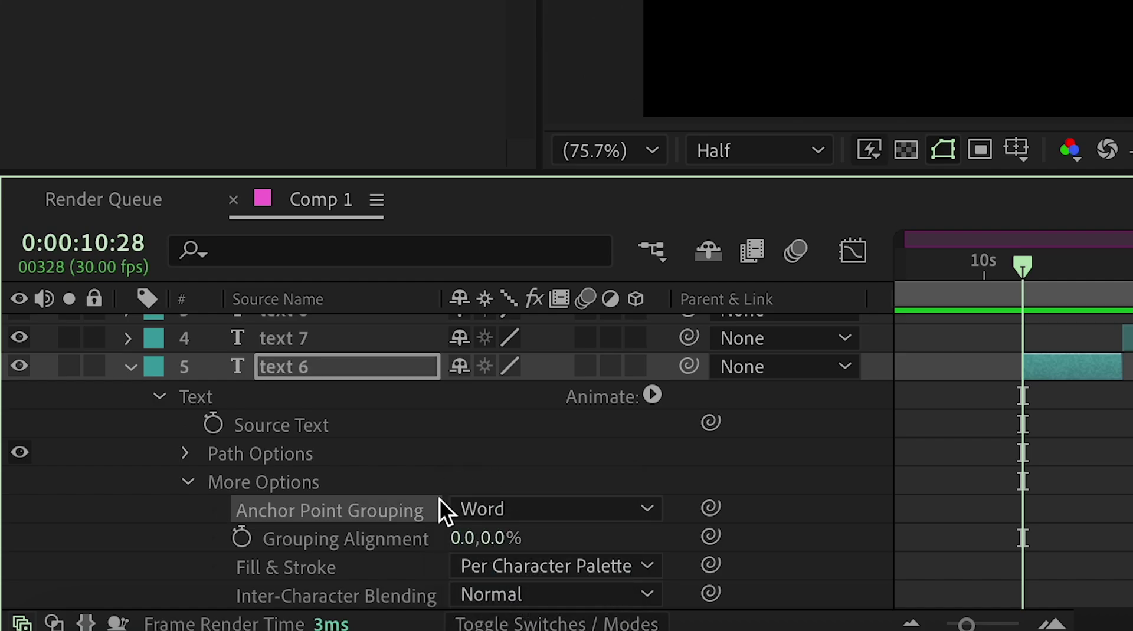
click(490, 538)
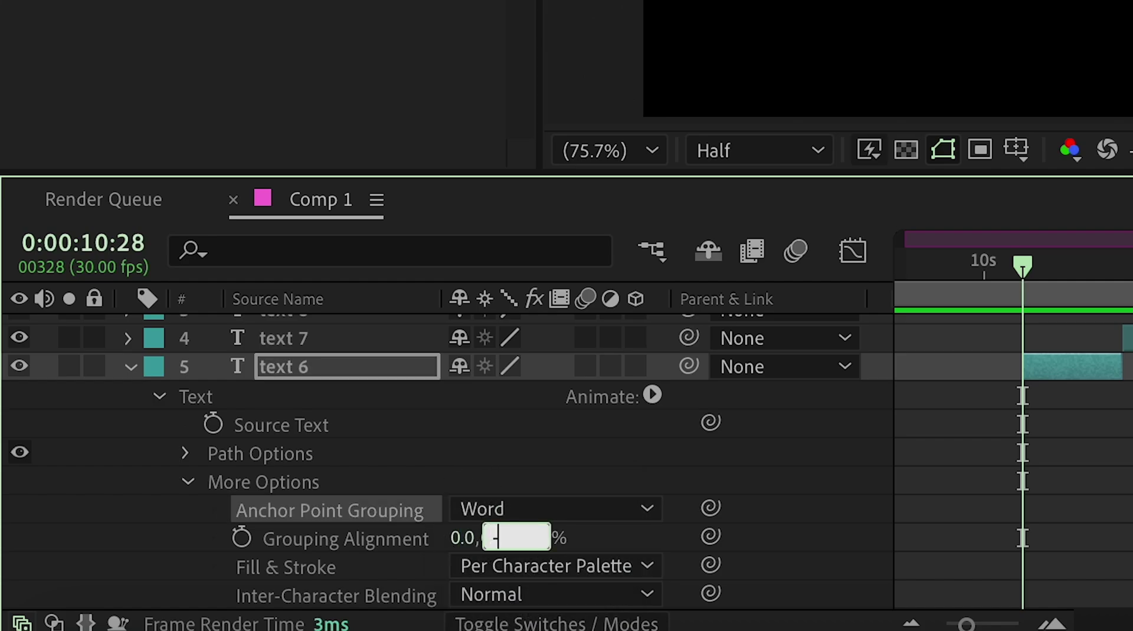
key(Return)
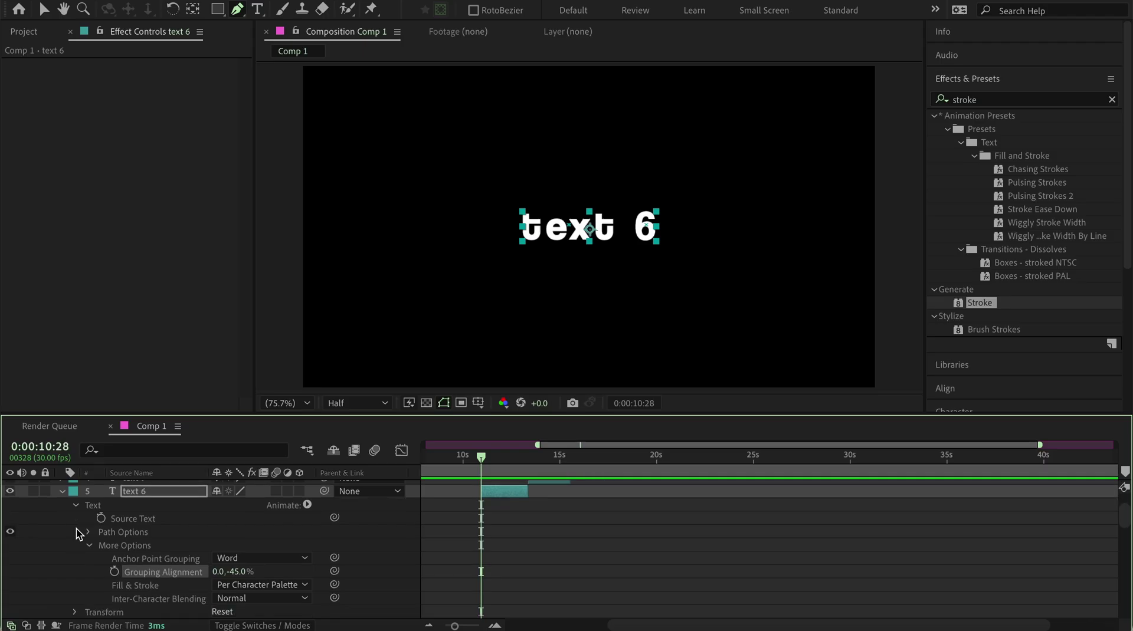
Add a Scale text animator to text 6 and delete its default Range Selector 1
scroll(79, 534, down, 1)
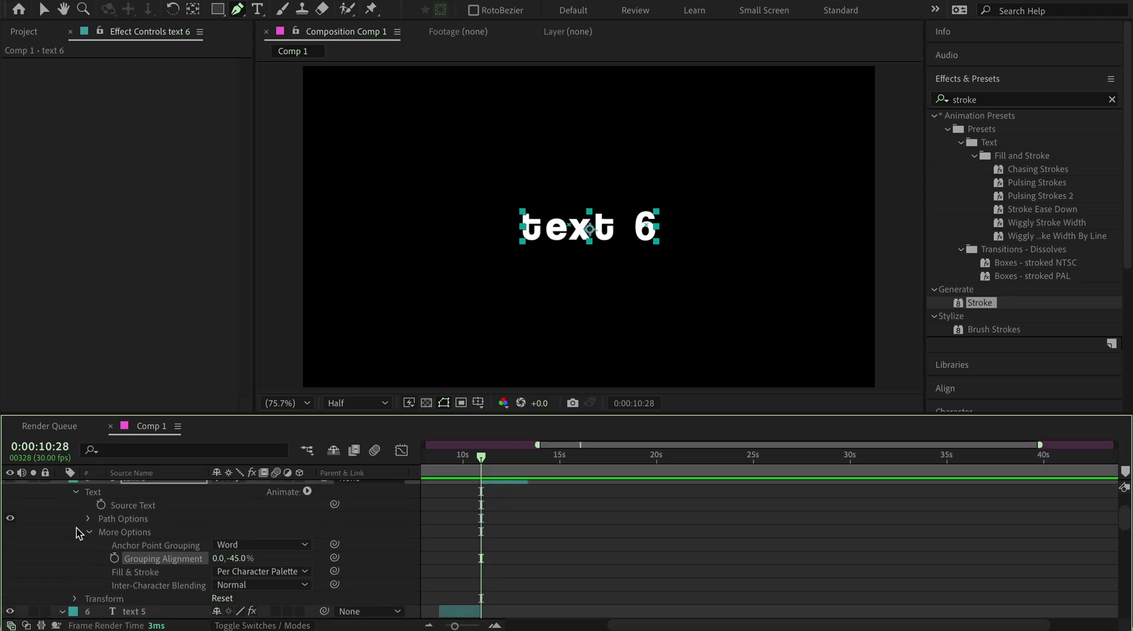
click(308, 494)
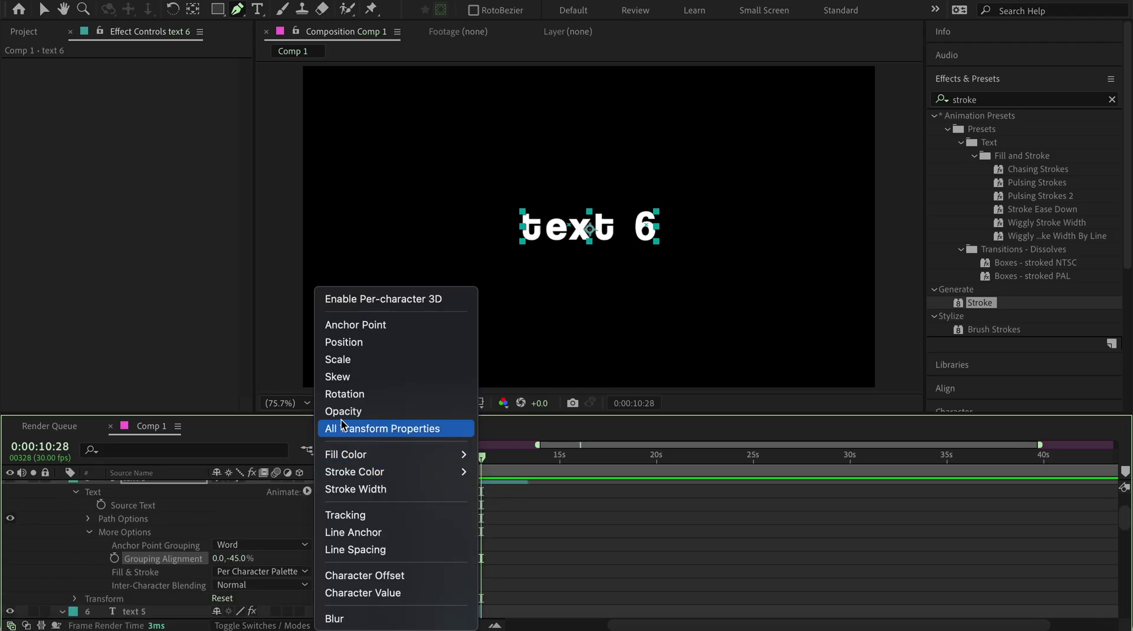
click(356, 361)
scroll(106, 540, down, 3)
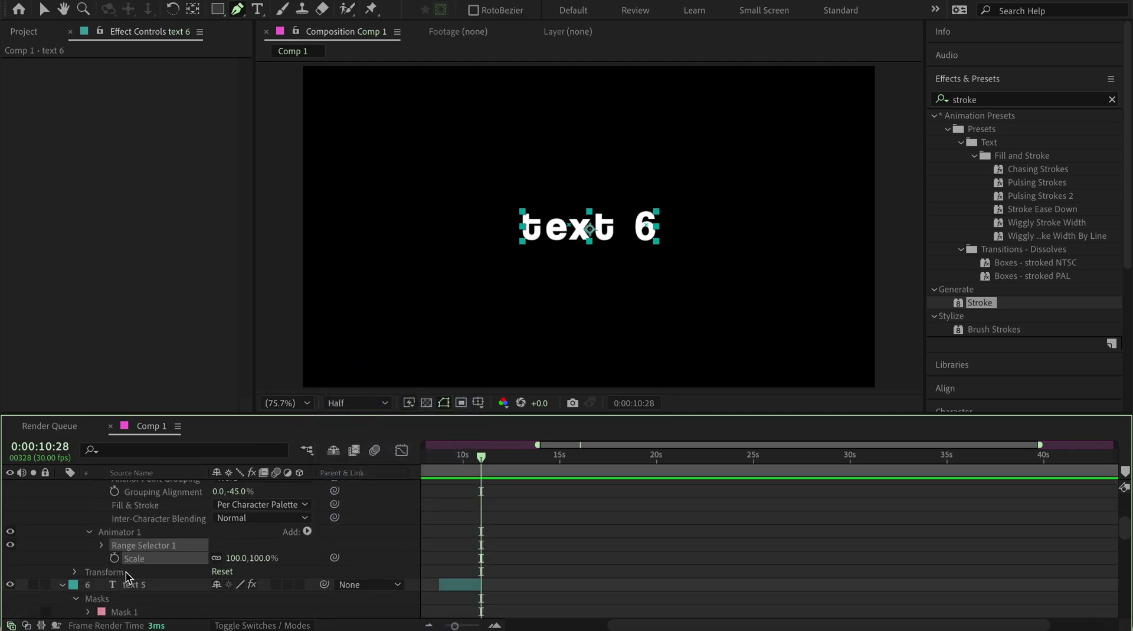
click(106, 540)
click(141, 533)
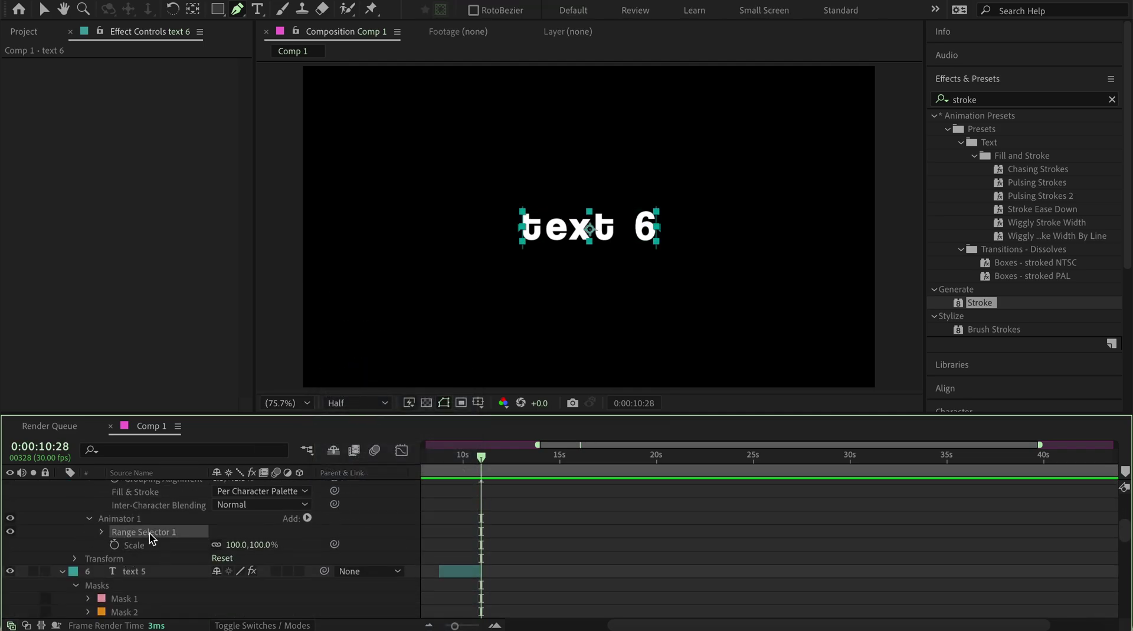
key(Delete)
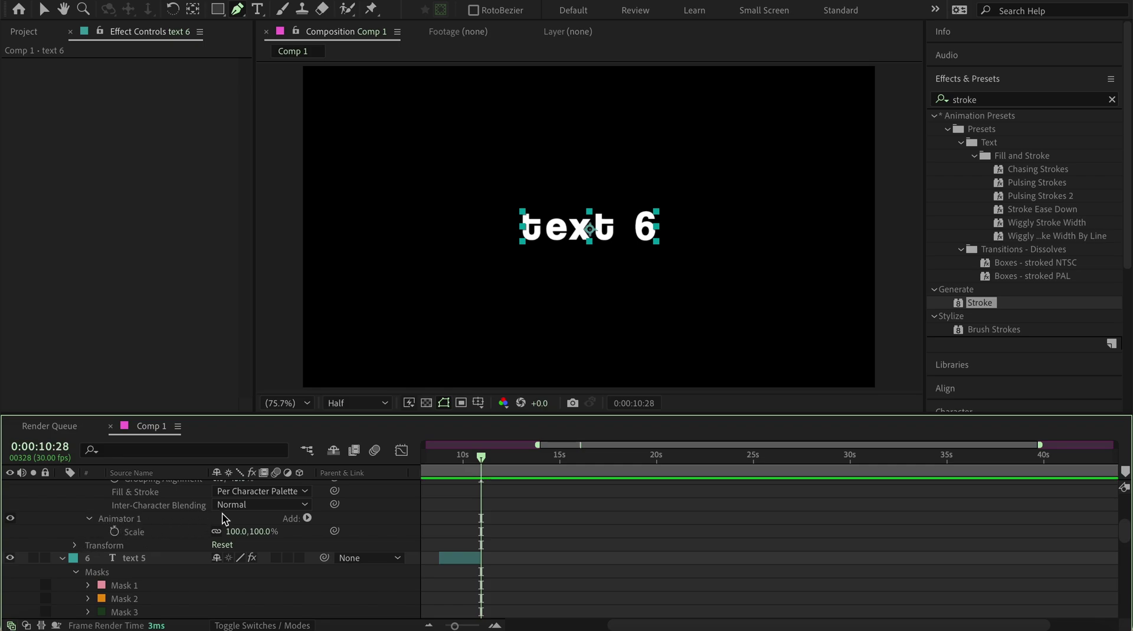
Add the Rotation and Tracking properties to Animator 1 on text 6
click(308, 519)
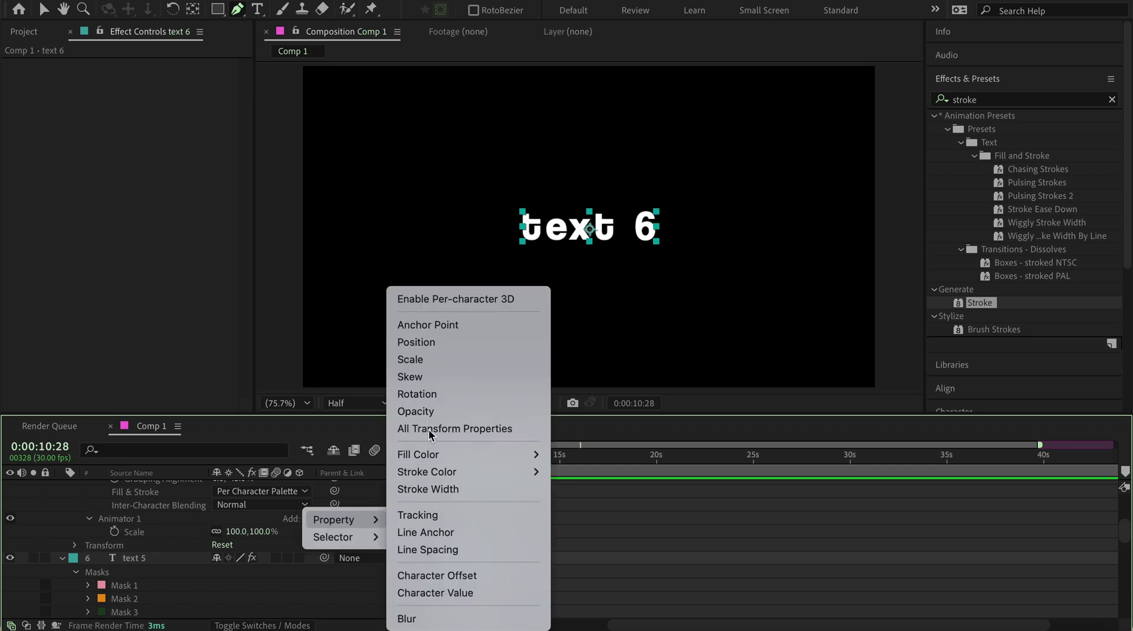
click(423, 394)
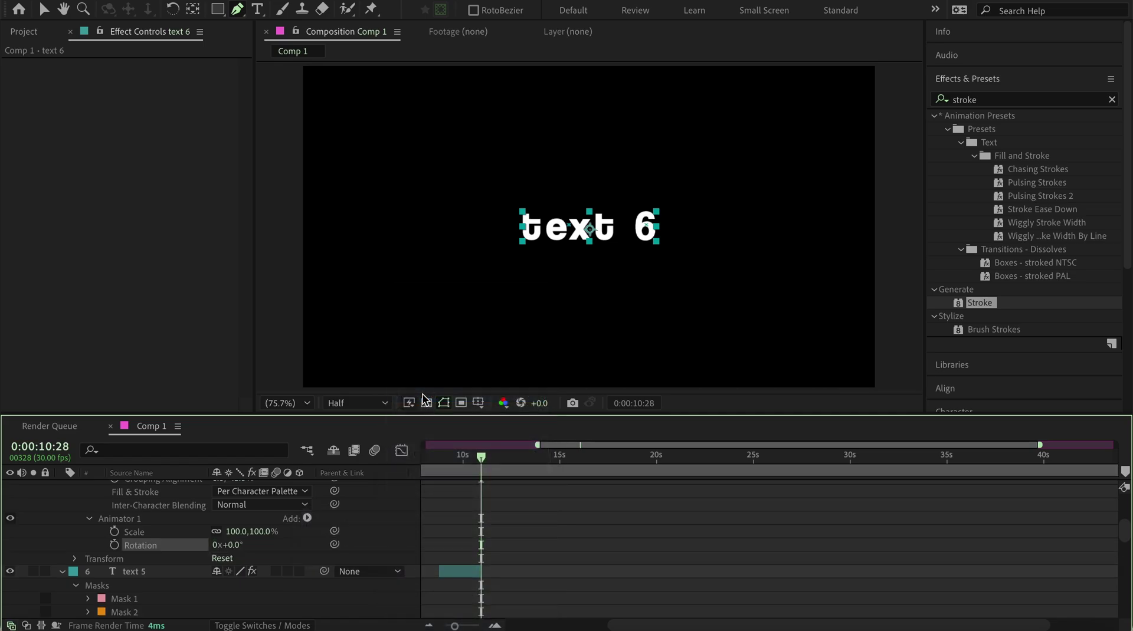
click(308, 519)
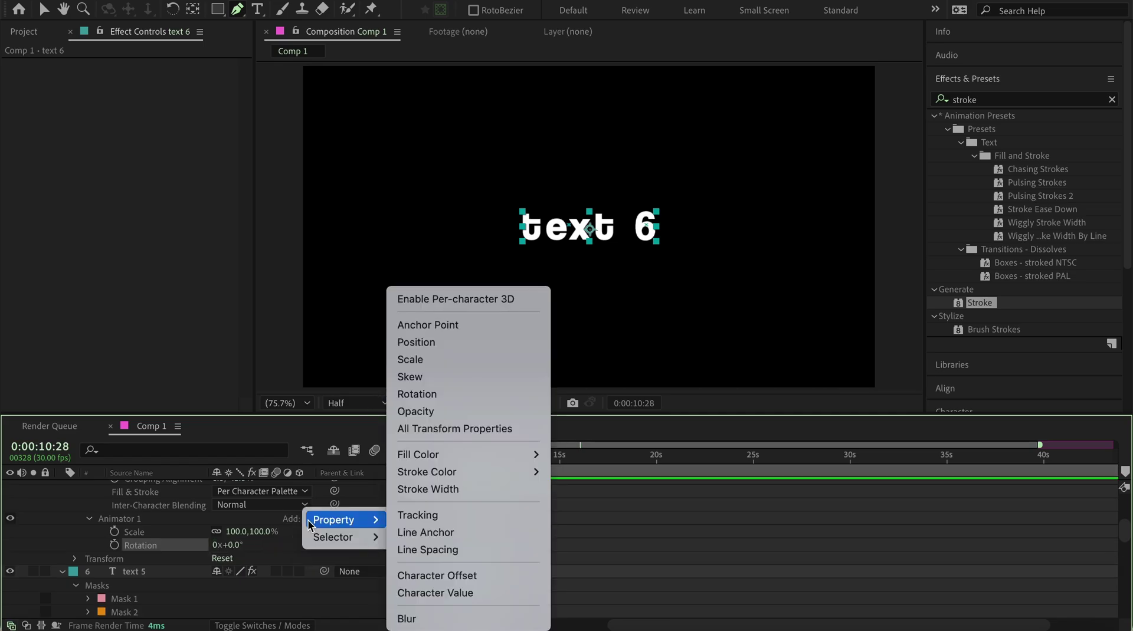
click(420, 509)
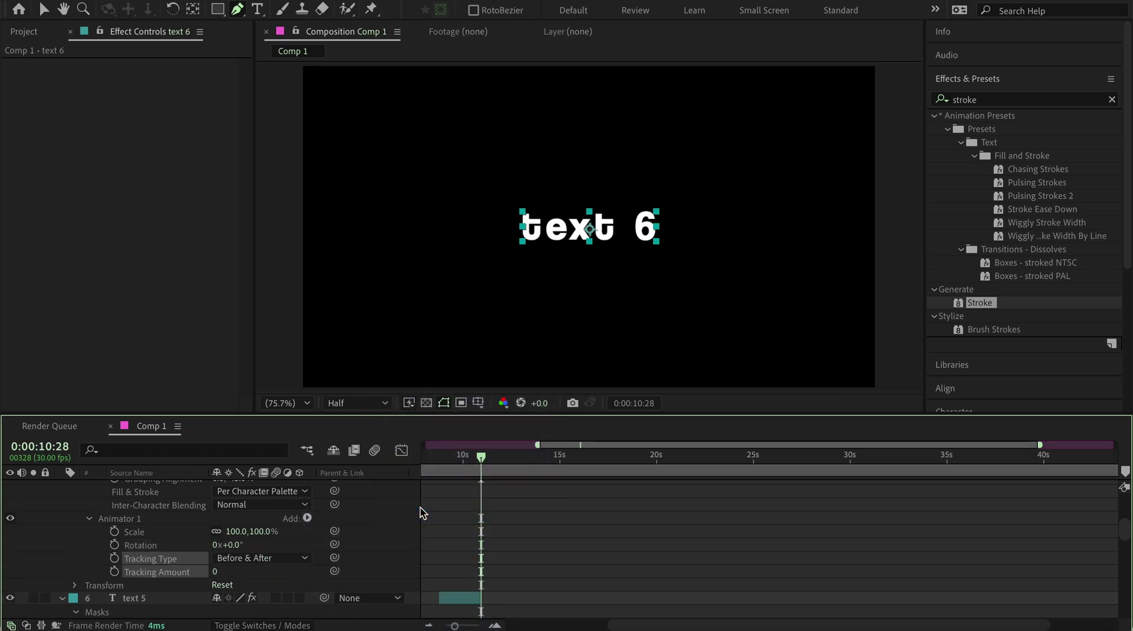
Add an Expression selector to Animator 1 on text 6
click(306, 519)
click(266, 522)
click(308, 519)
mouse_move(309, 522)
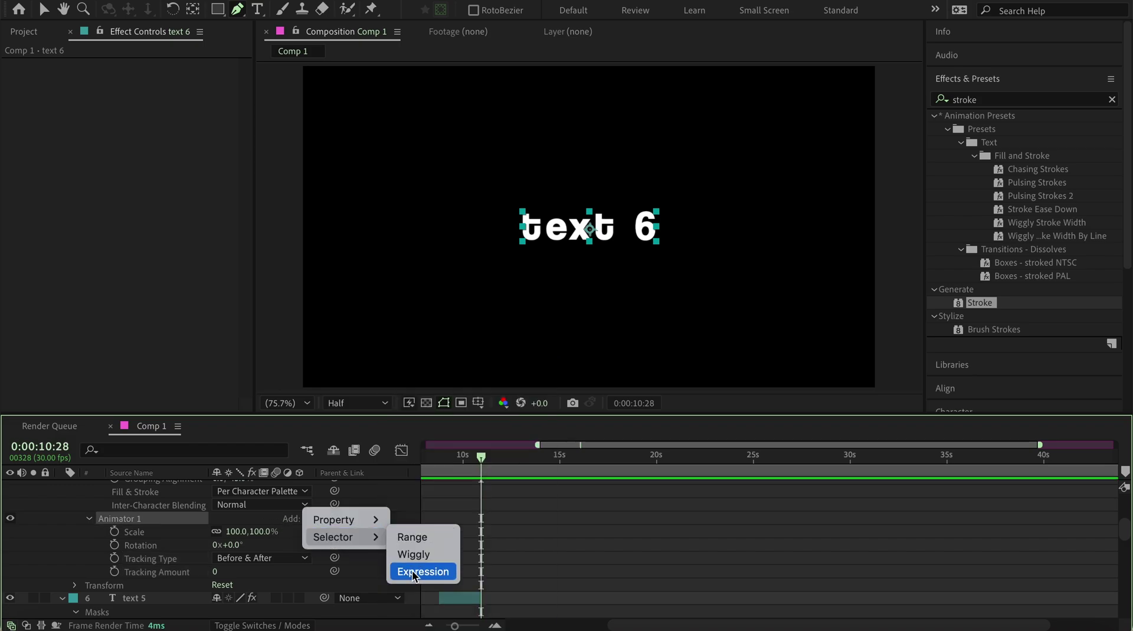
click(412, 570)
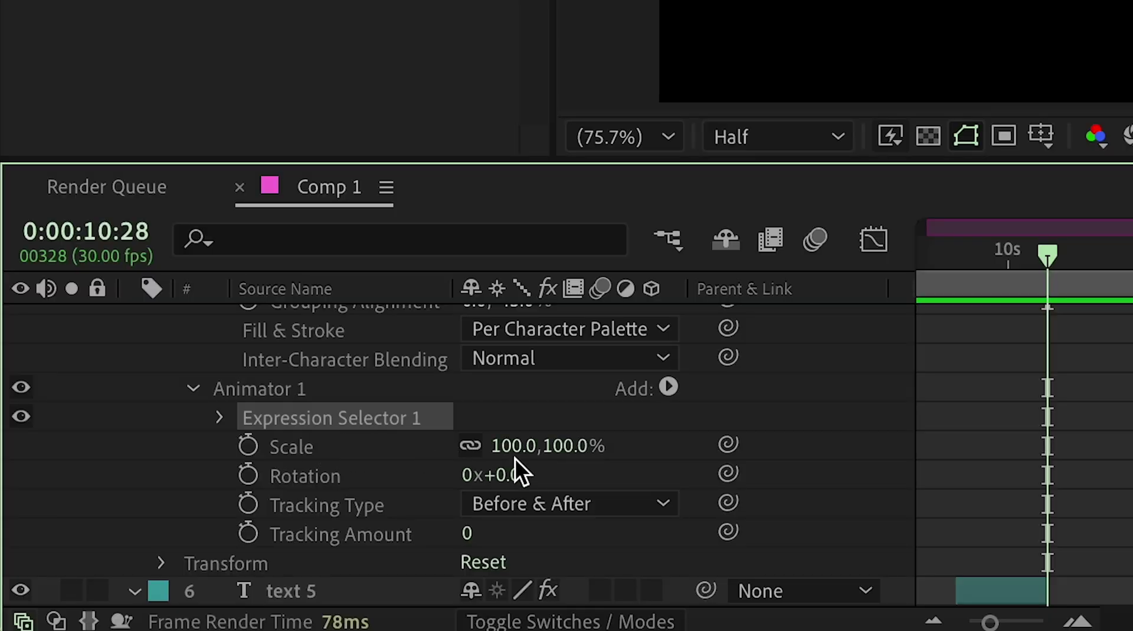
Set Animator 1's Scale to 0% and its Rotation to -50° on text 6
click(515, 446)
text(0)
key(Return)
click(513, 475)
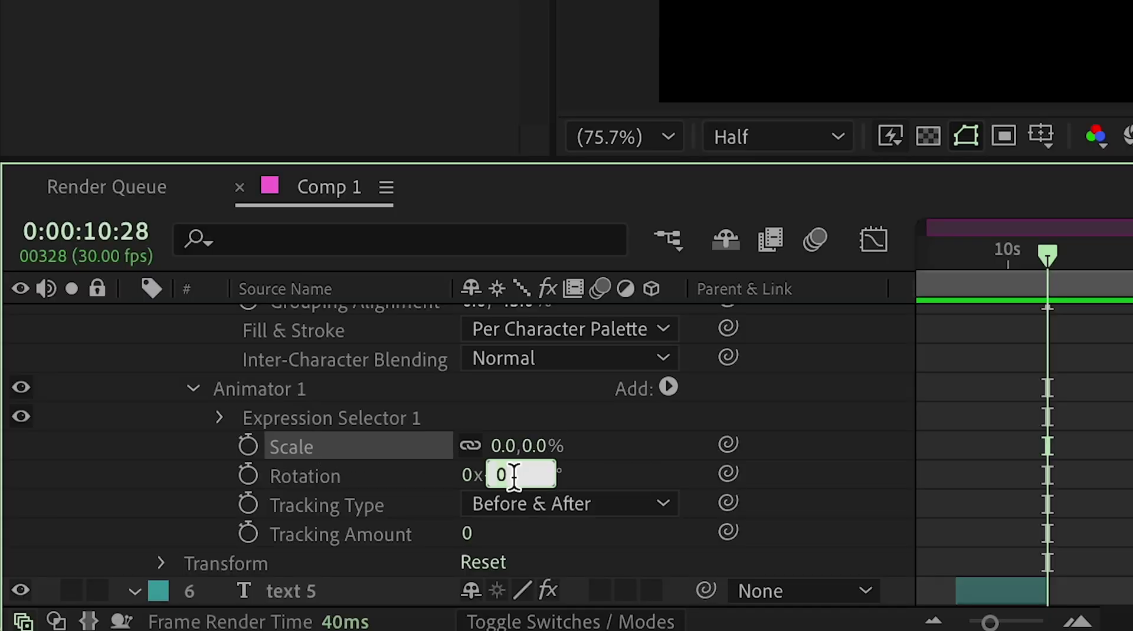
text(-50)
key(Return)
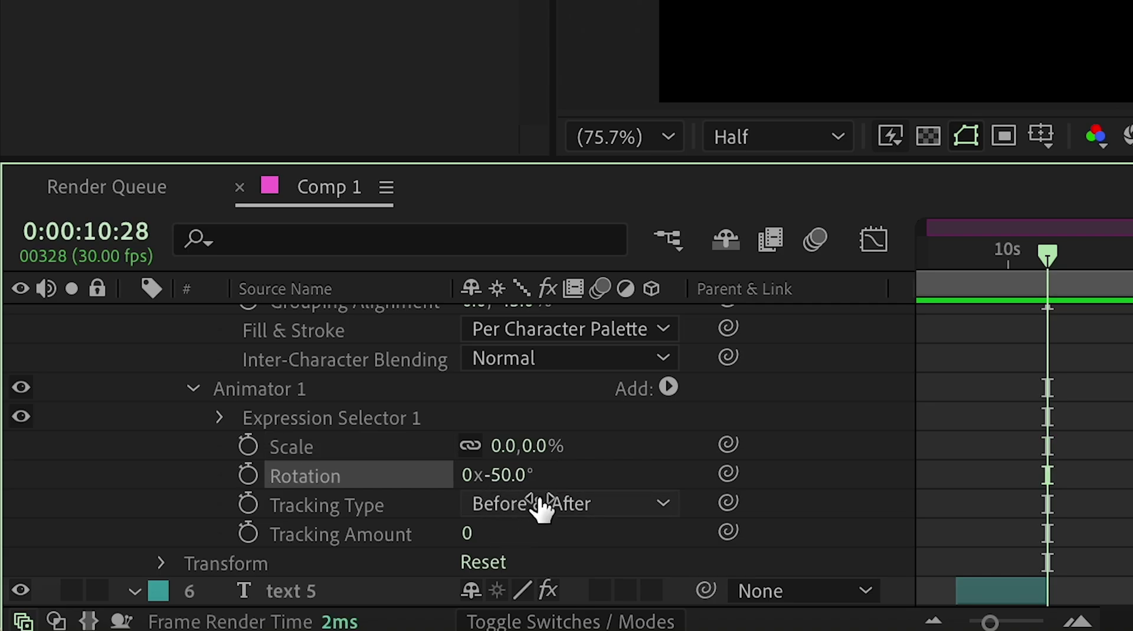
Set Animator 1's Tracking Type to After and Tracking Amount to -21 on text 6
click(526, 511)
click(539, 608)
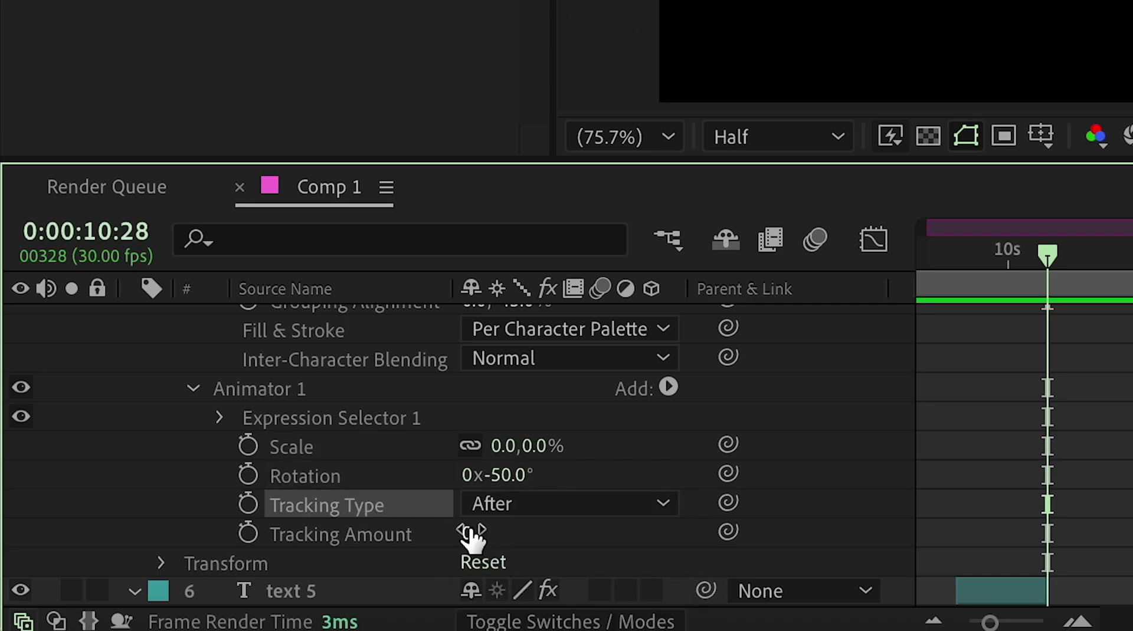
click(470, 533)
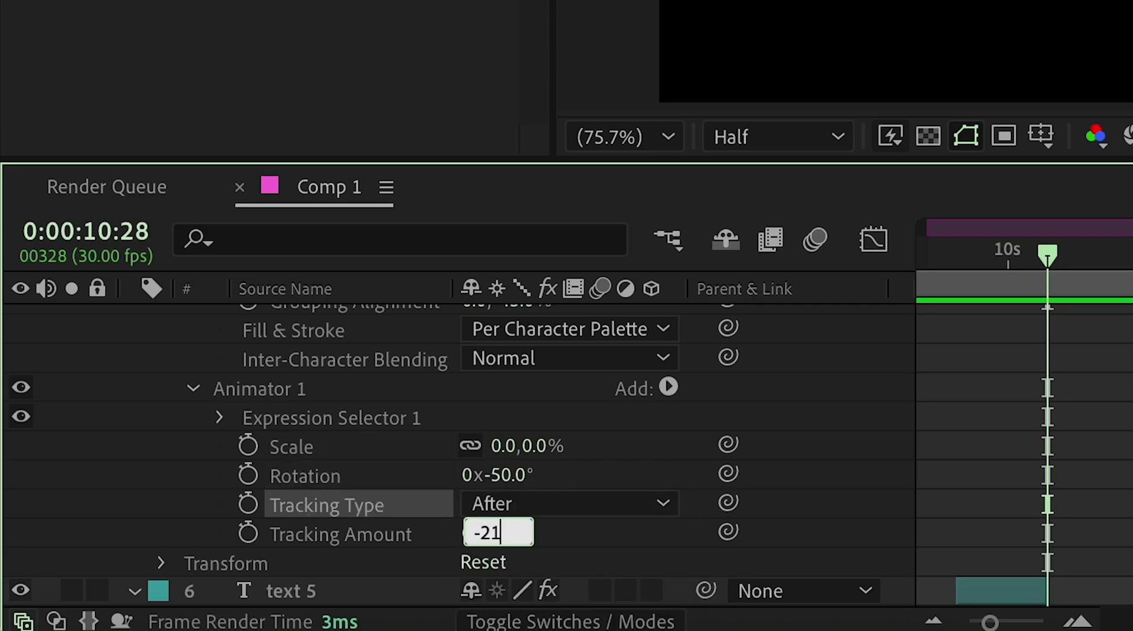
key(Return)
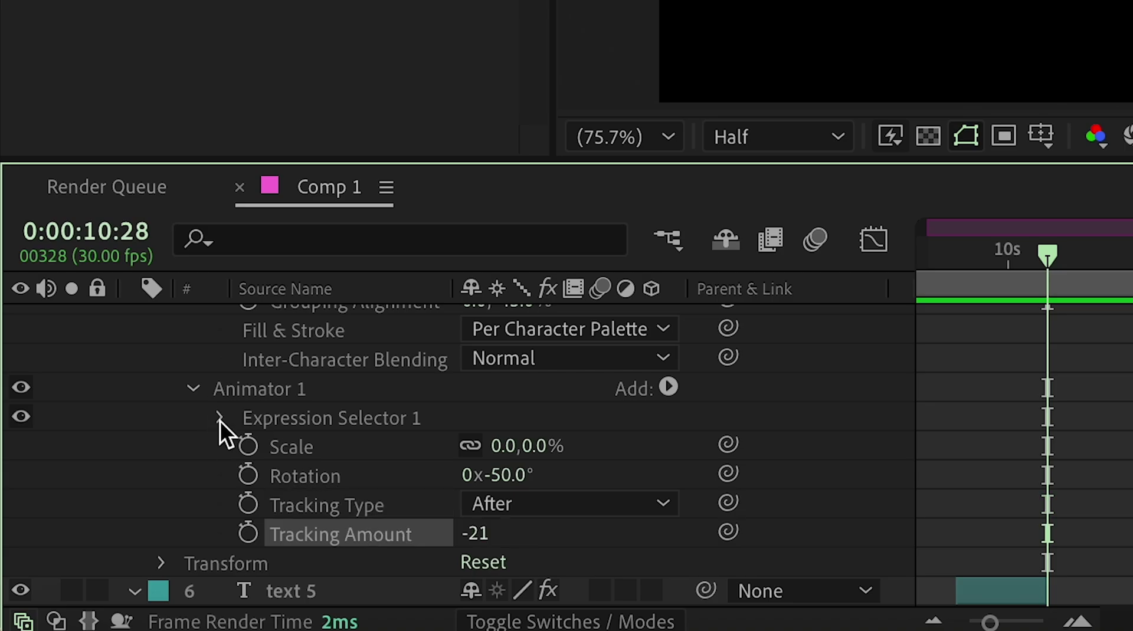
Replace the Amount expression of text 6's Expression Selector 1 with the copied frequency, amplitude and decay bounce expression
click(220, 419)
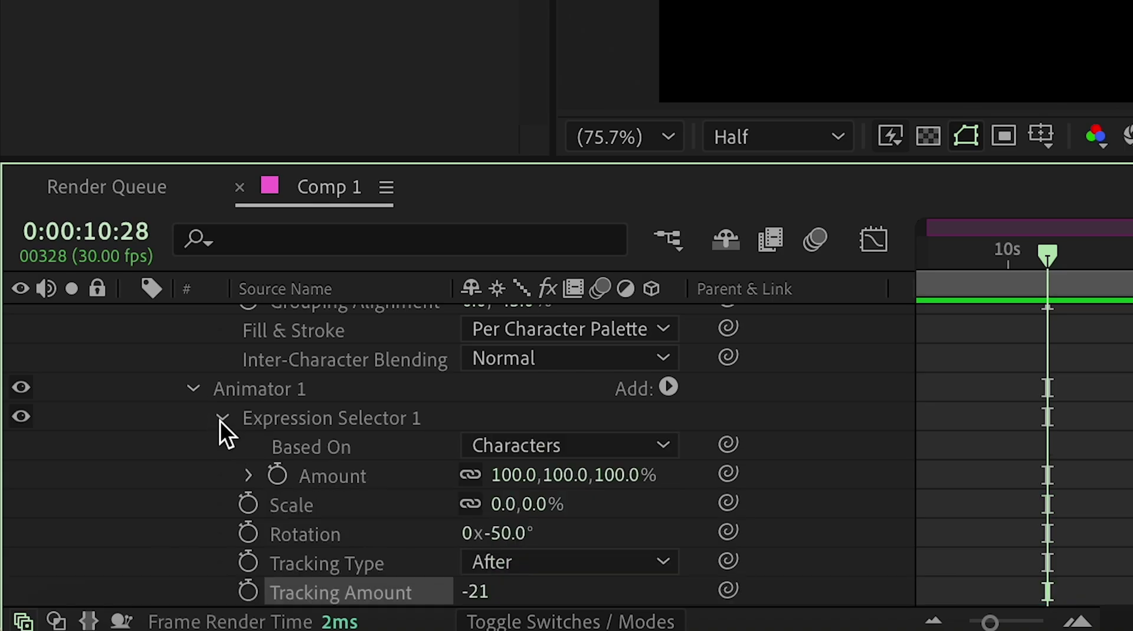
click(248, 475)
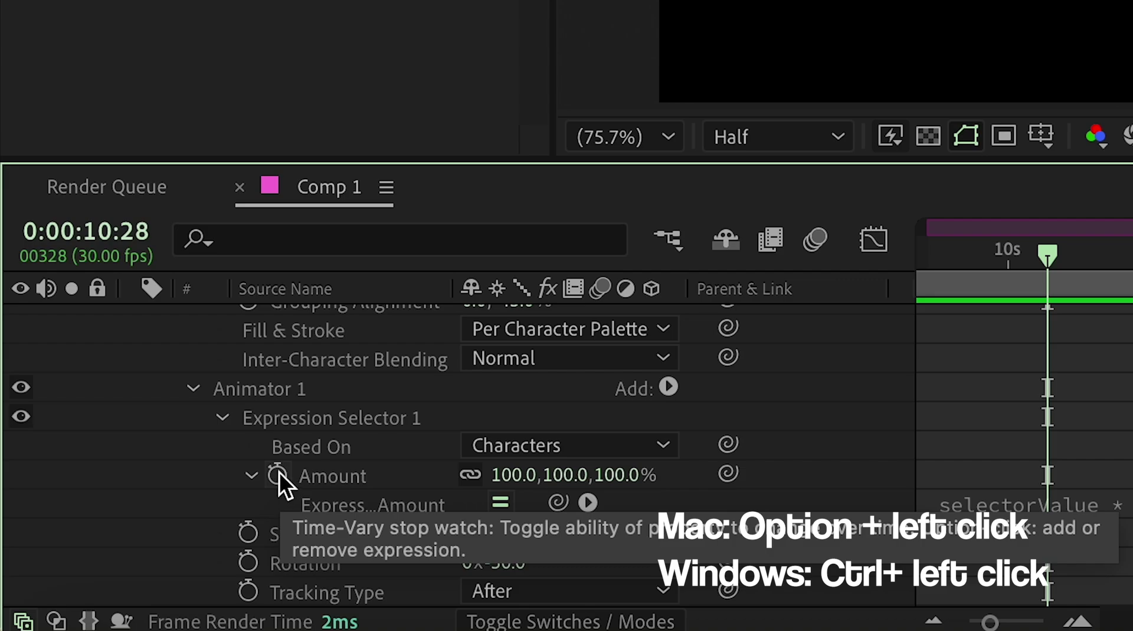
alt+click(274, 471)
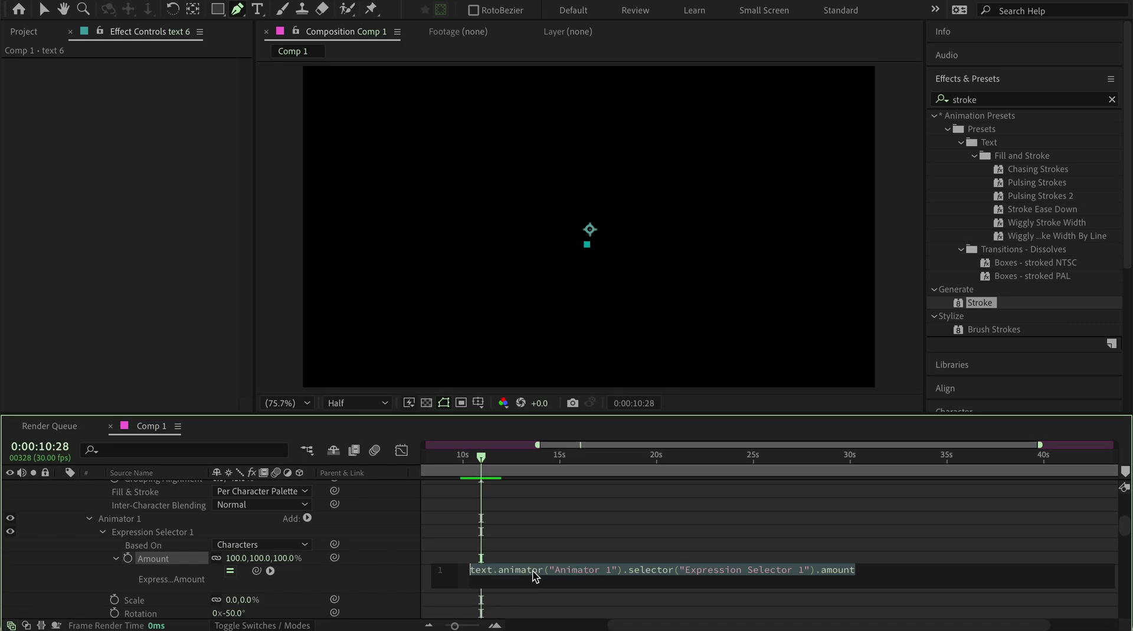
key(ctrl+v)
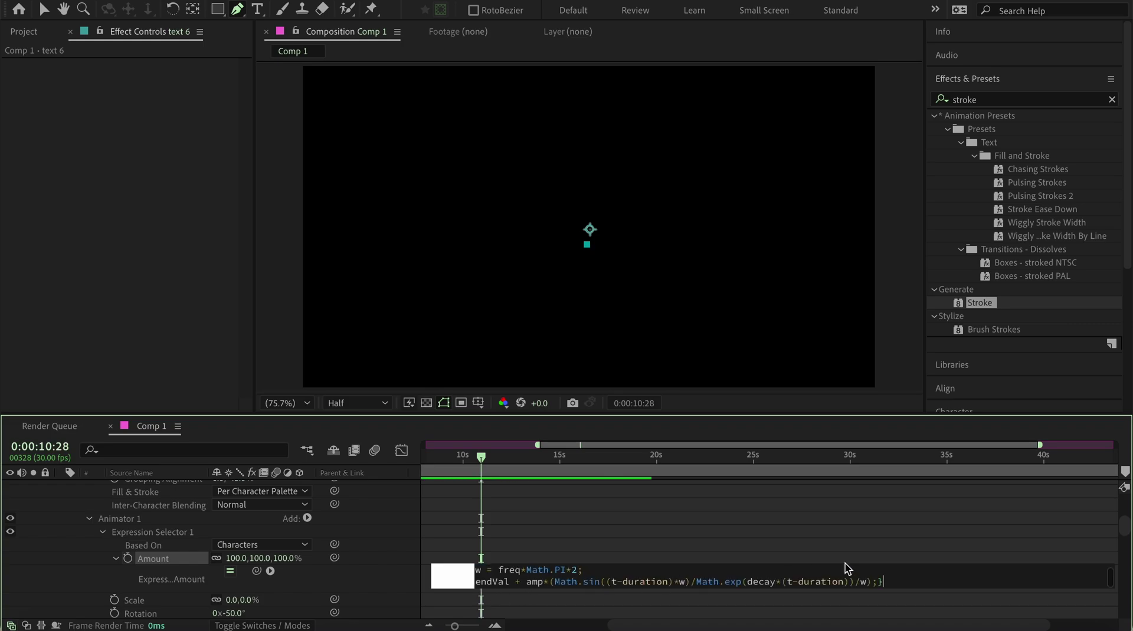
Apply the entered Amount expression, turn on motion blur for text 6 and the composition, and preview the animation
key(Return)
click(512, 520)
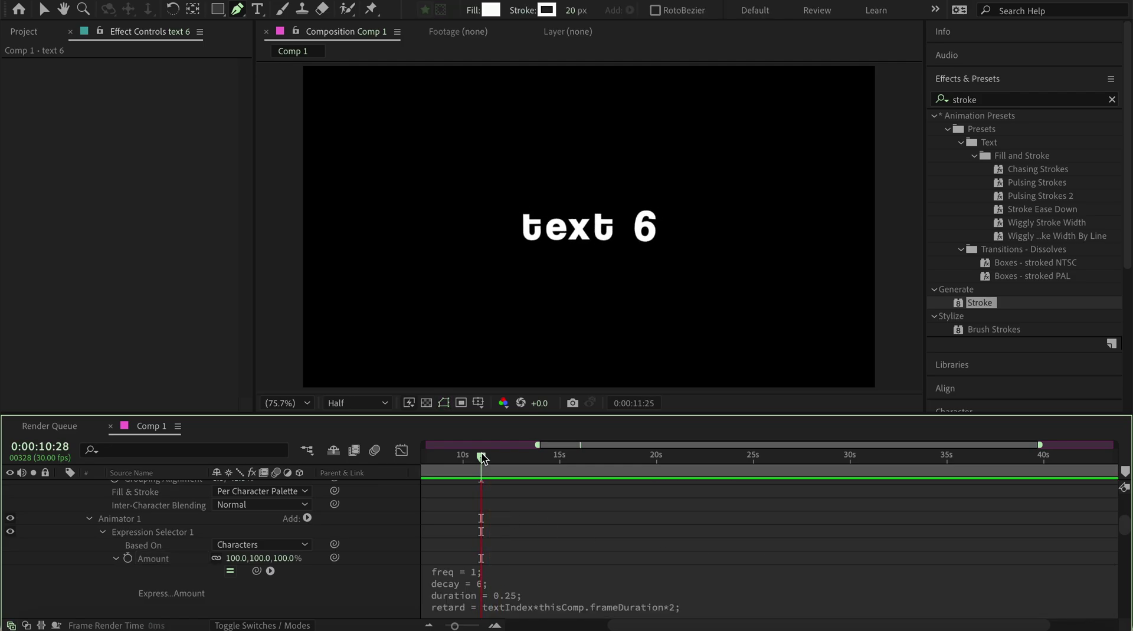
scroll(500, 534, up, 10)
click(498, 540)
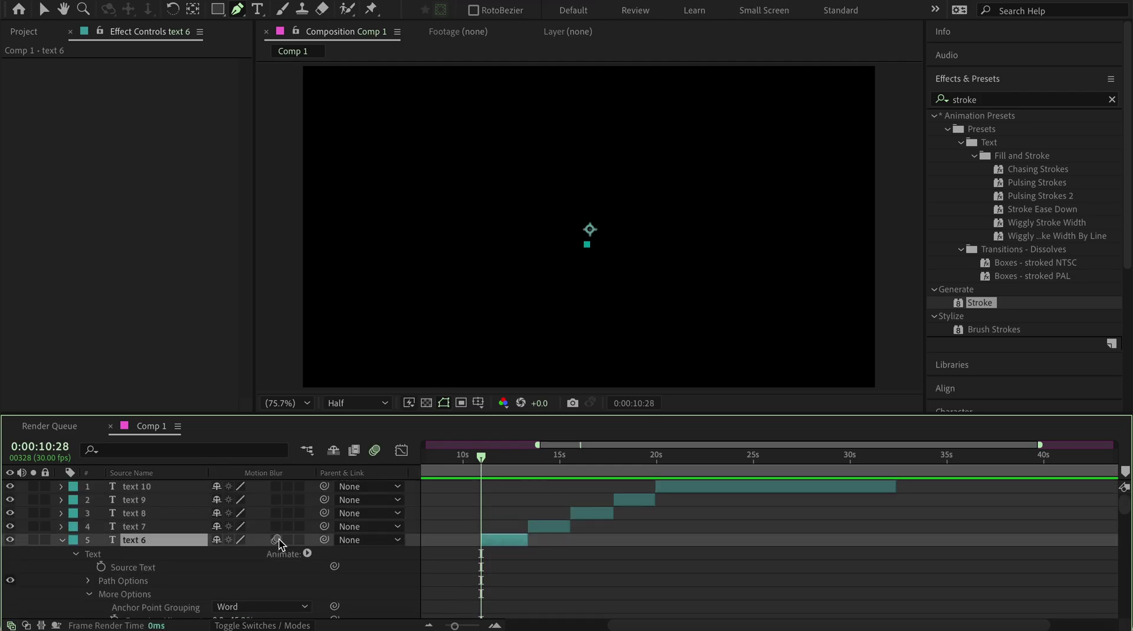
key(space)
Set Comp 1's frame rate to 60 frames per second and replay the text 6 animation from its start
key(ctrl+k)
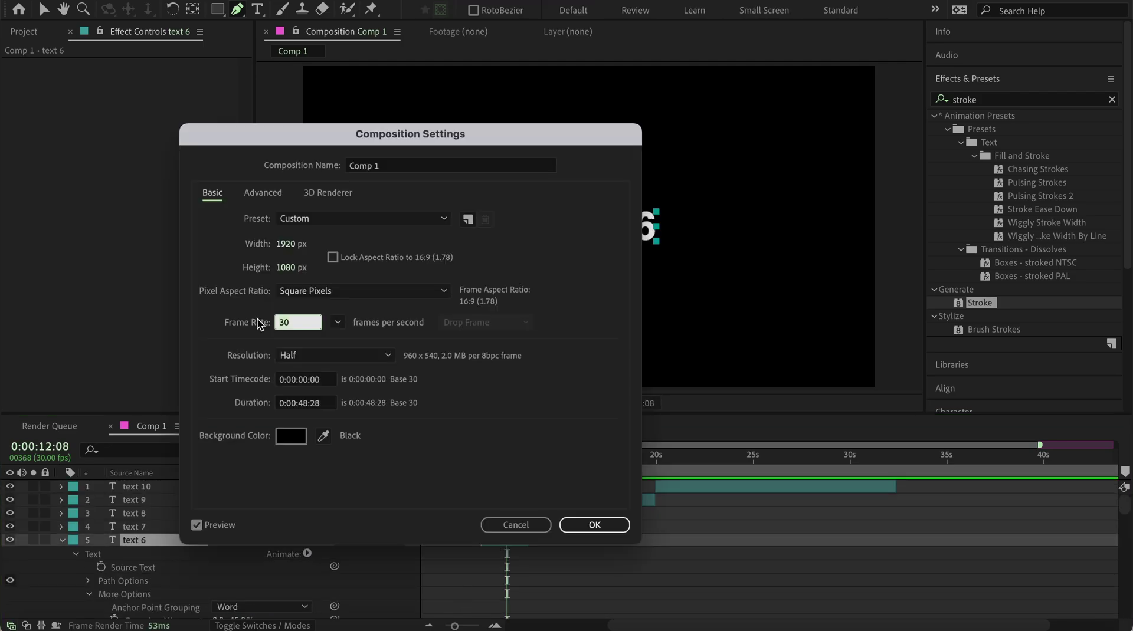
click(593, 524)
drag(506, 457, 480, 457)
key(space)
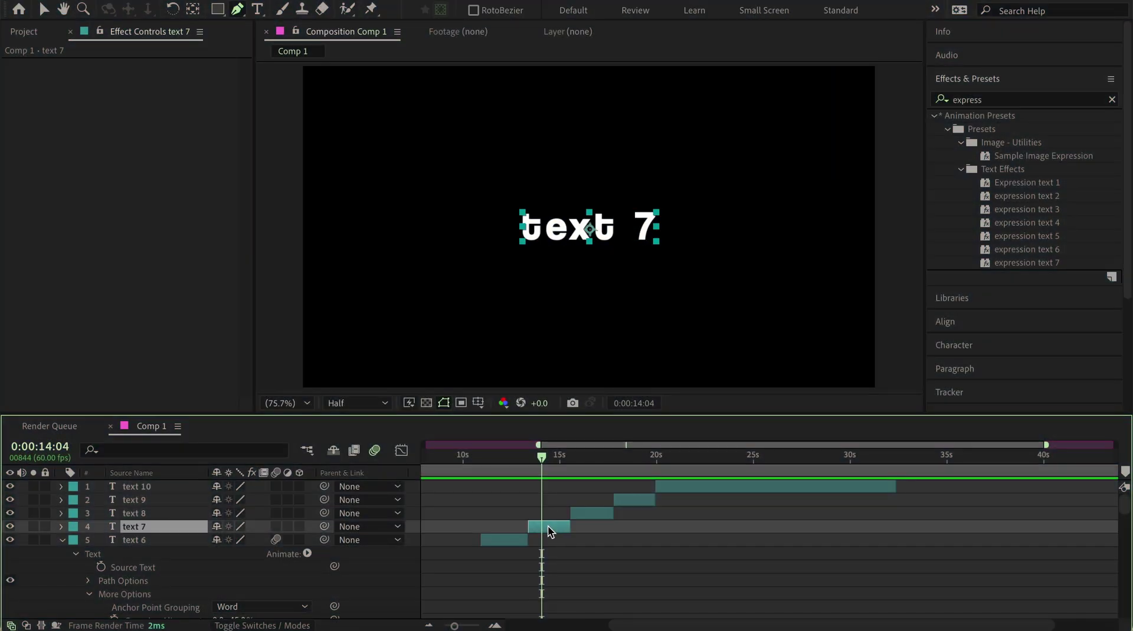
Scale the text 7 layer up to 1984% and pre-compose it
key(s)
drag(260, 544, 820, 457)
right_click(551, 521)
click(599, 524)
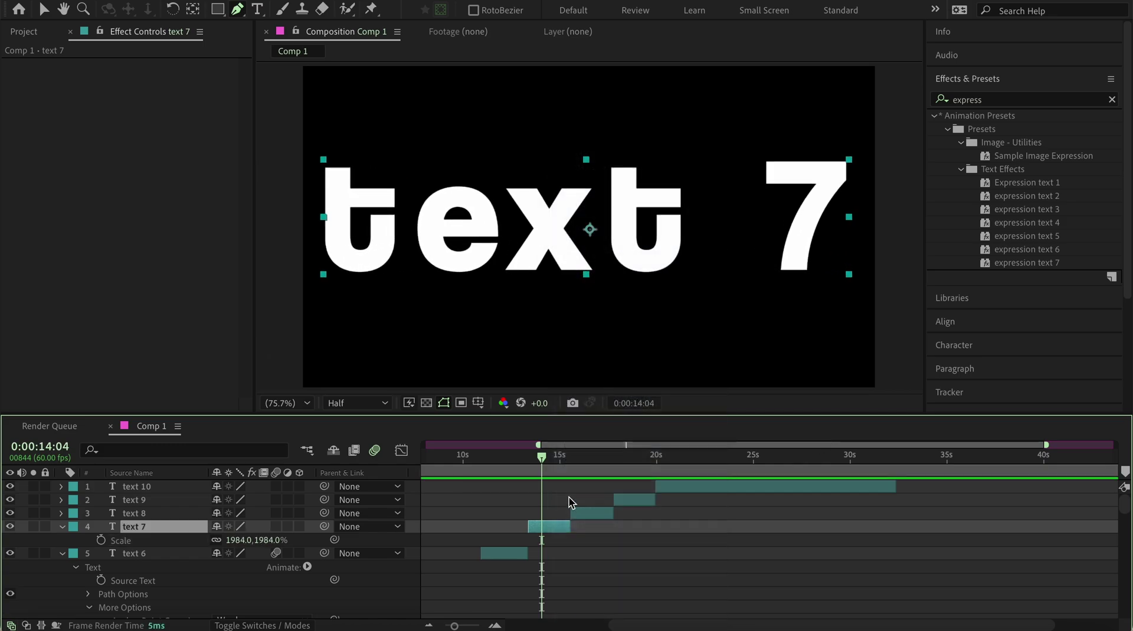
click(676, 407)
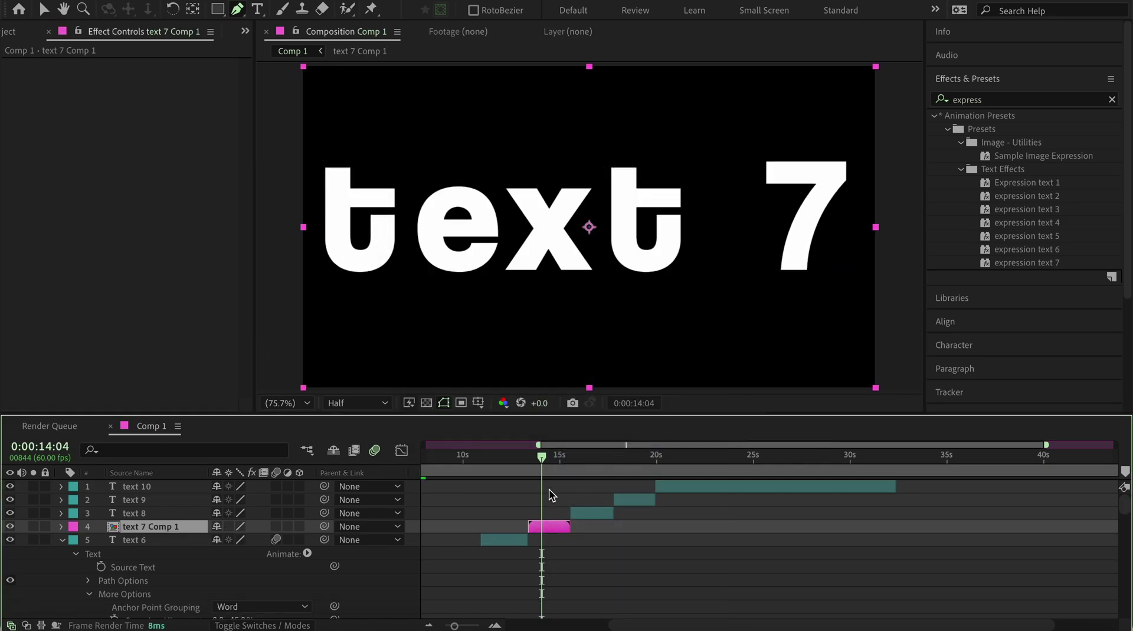
Turn on motion blur and 3D for the text 7 Comp 1 layer and show the composition in Custom View 1
drag(544, 458, 540, 459)
click(276, 519)
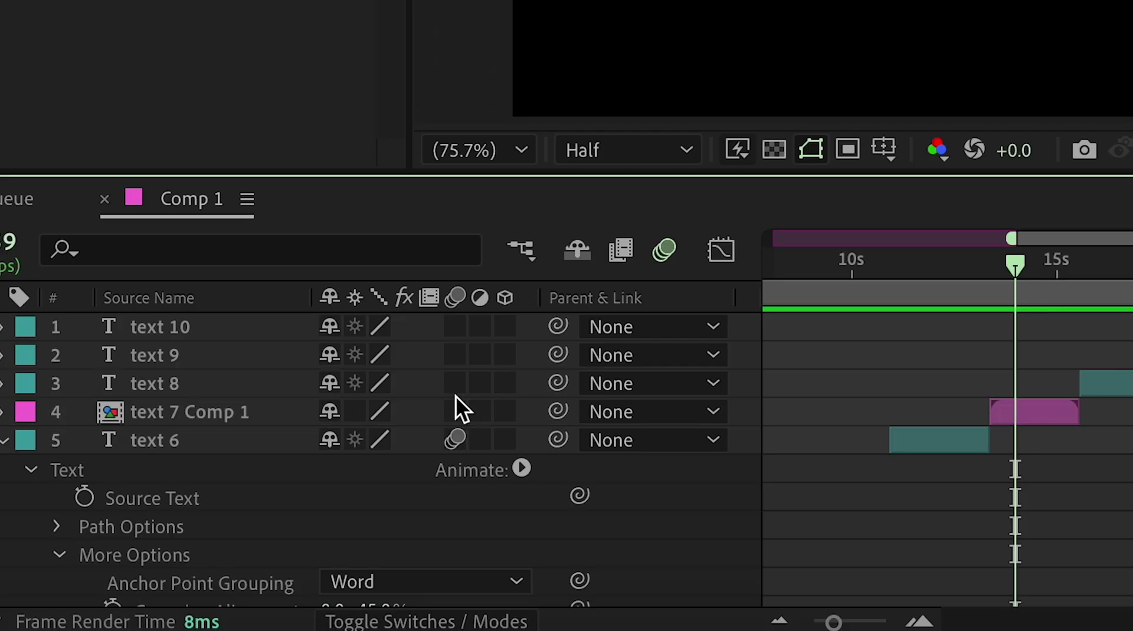
click(505, 412)
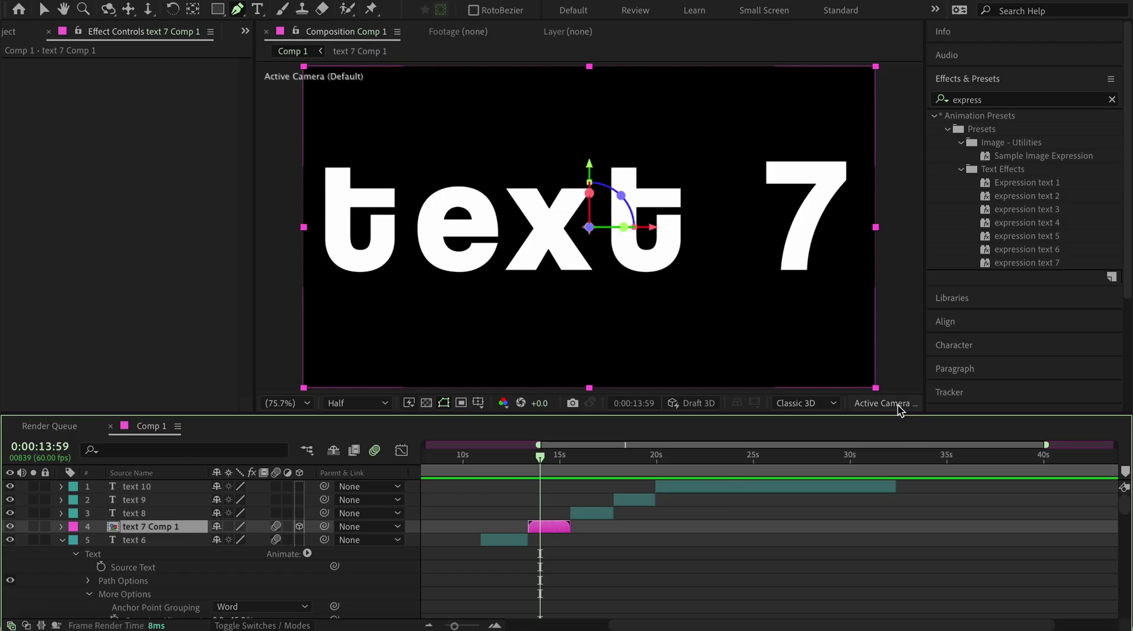
click(879, 406)
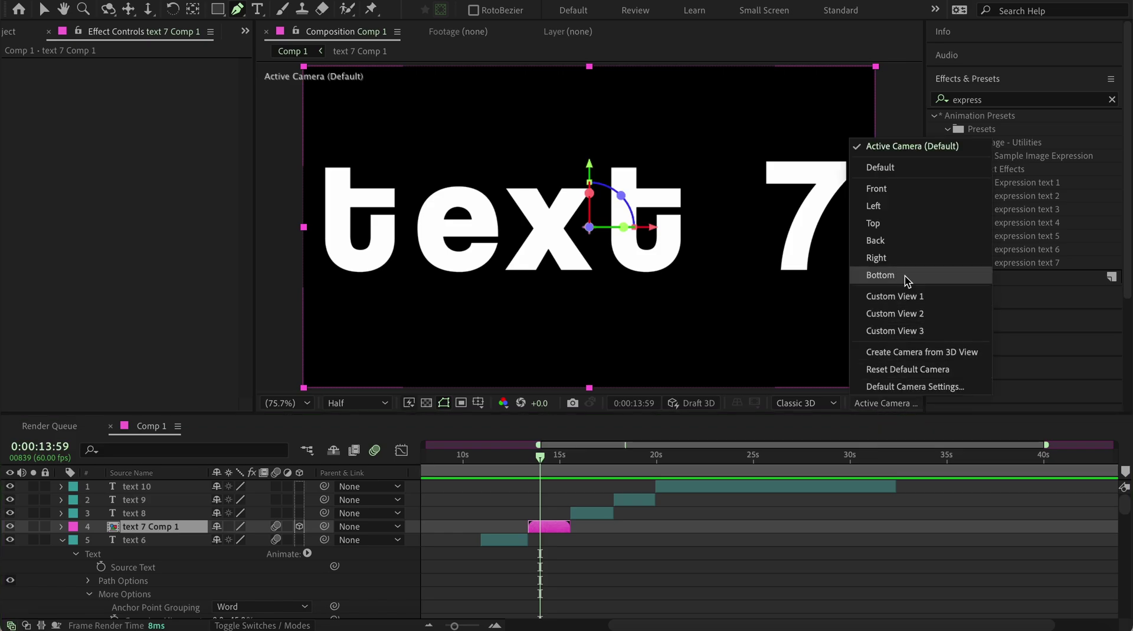
click(905, 296)
Duplicate text 7 Comp 1 repeatedly, offsetting the copies slightly along the Z axis to build a 14-layer extruded stack
click(546, 527)
key(ctrl+d)
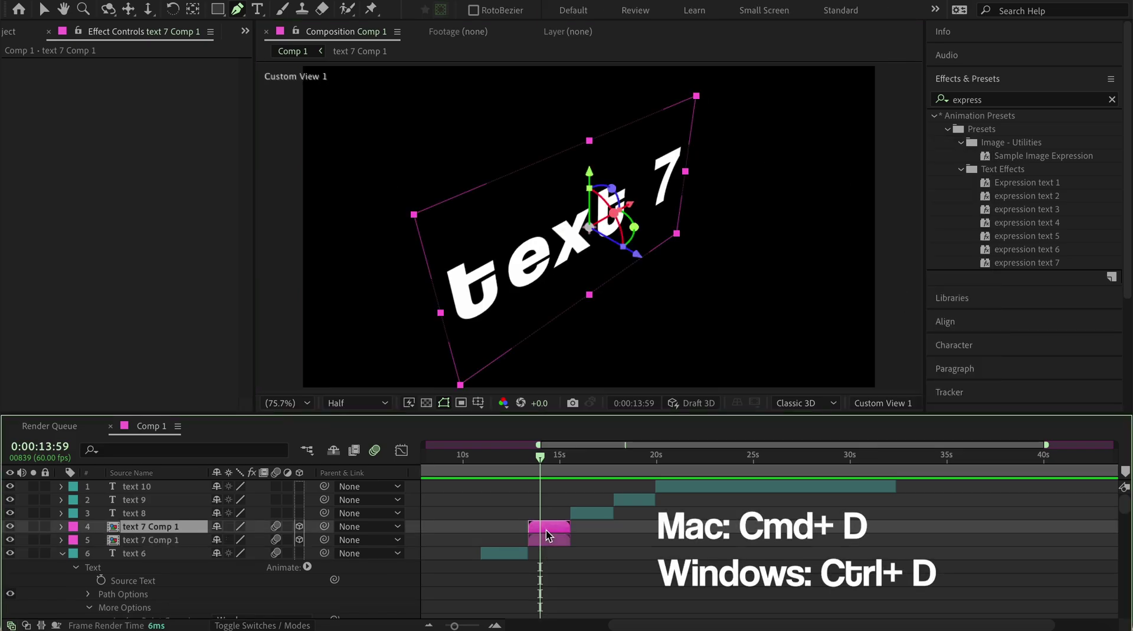
key(v)
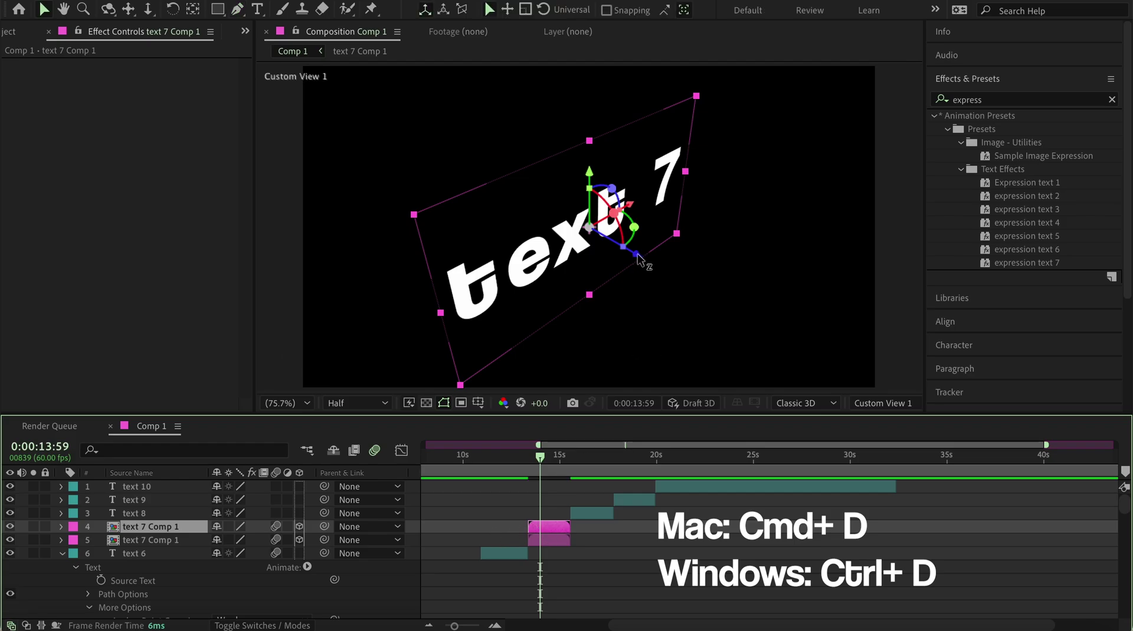
click(638, 258)
key(ctrl+d)
drag(639, 258, 631, 258)
key(ctrl+d)
key(ctrl+d)
key(ctrl+d)
key(ctrl+d)
key(ctrl+d)
Select all the stacked text 7 Comp 1 layers and pre-compose them together as Pre-comp 1
click(548, 522)
scroll(554, 504, down, 1)
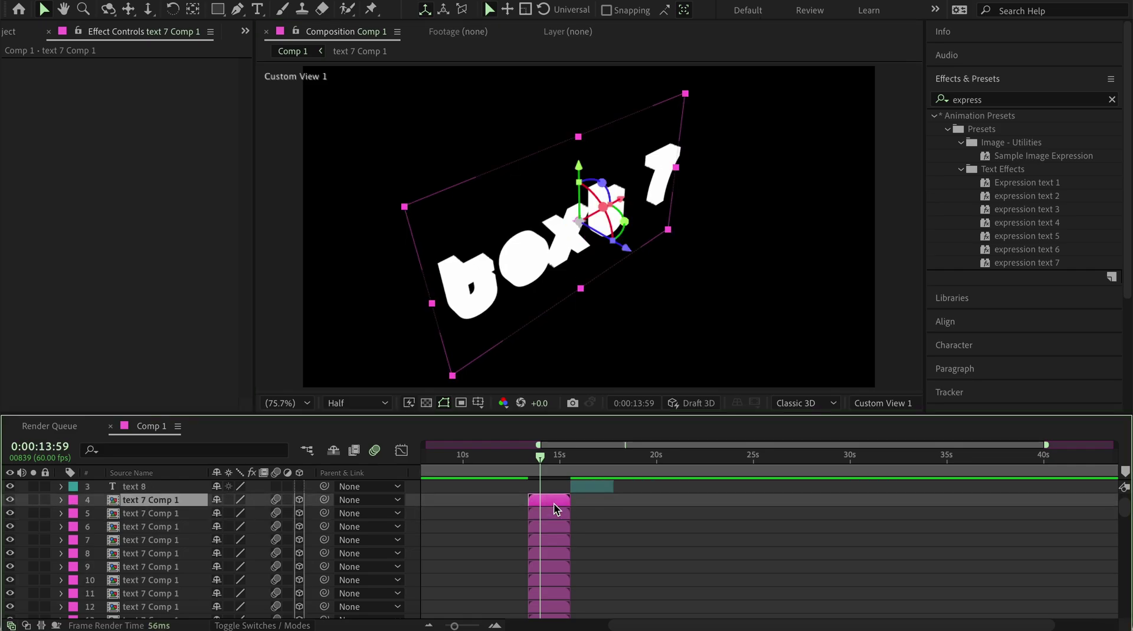
scroll(554, 504, down, 2)
scroll(555, 511, up, 1)
shift+click(555, 560)
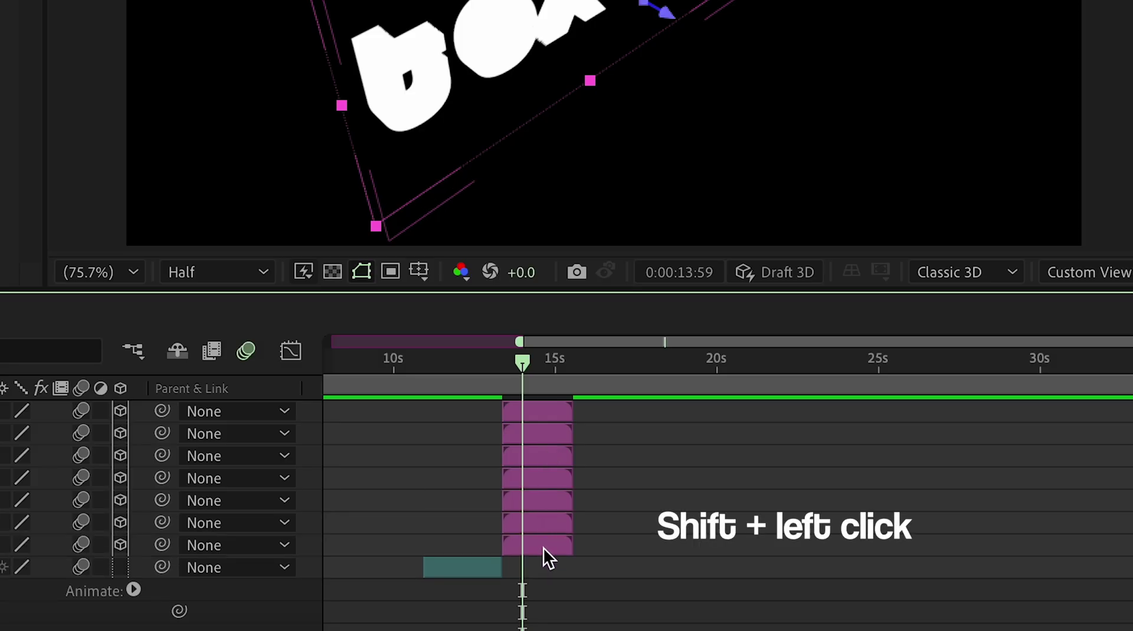
shift+click(543, 548)
scroll(543, 547, up, 5)
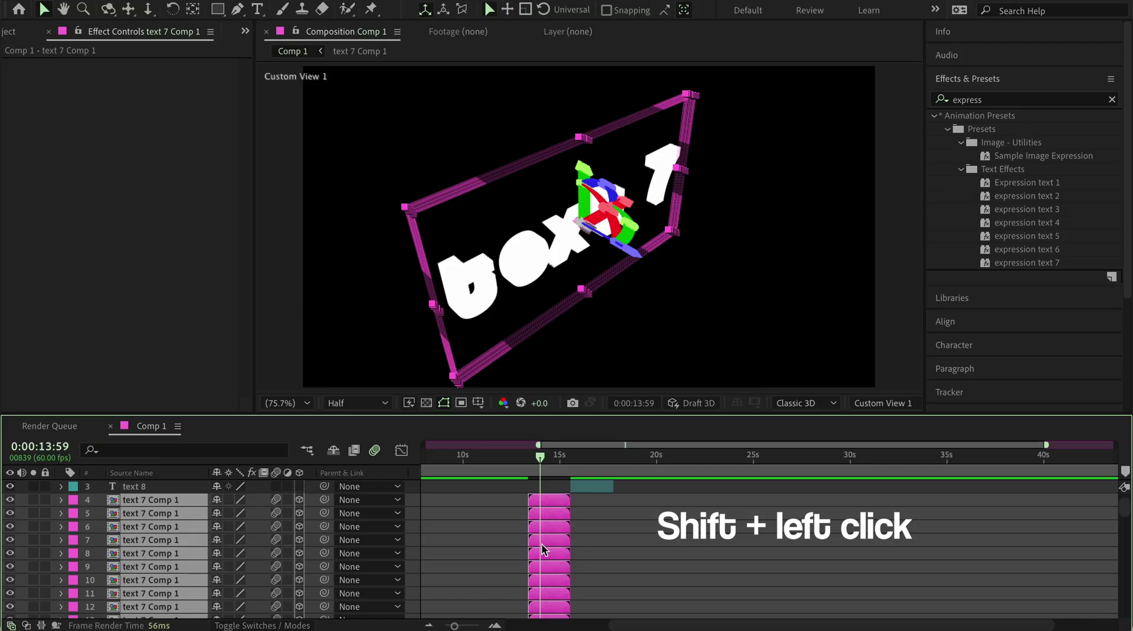
right_click(554, 543)
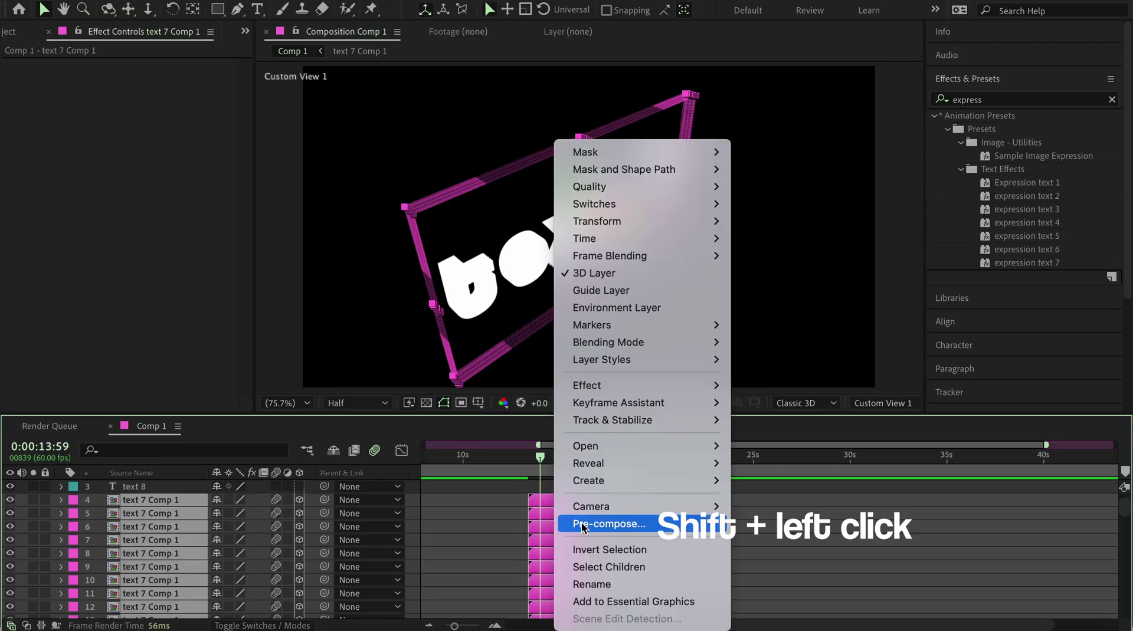
click(597, 519)
key(Return)
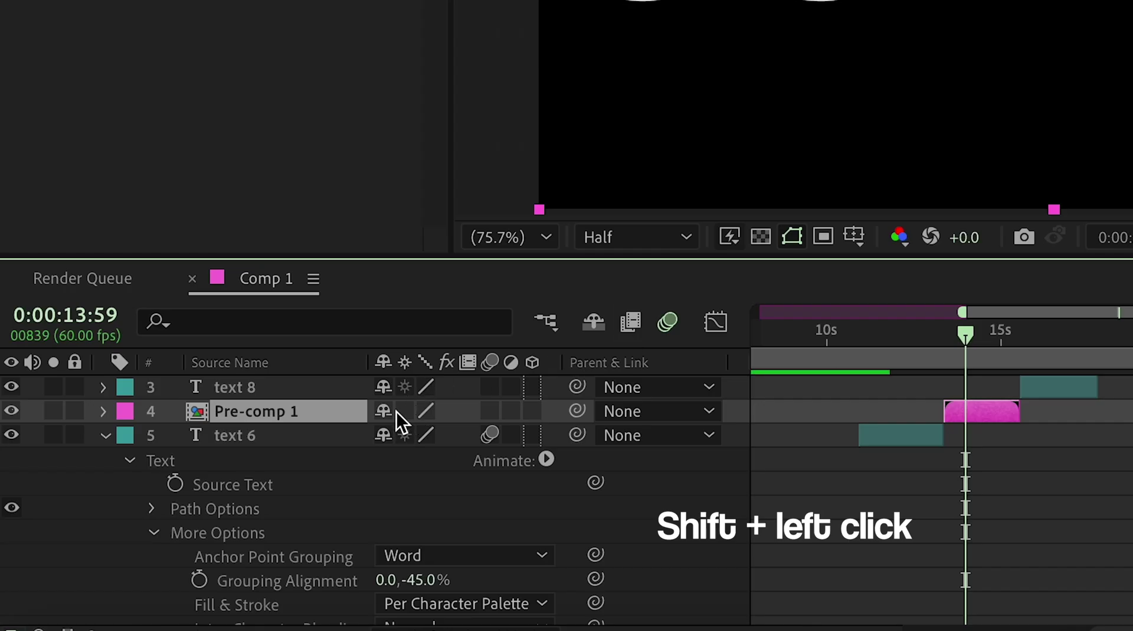
Enable collapse transformations and 3D on Pre-comp 1, and set its Y Rotation to 18° in the Active Camera (Default) view
click(404, 410)
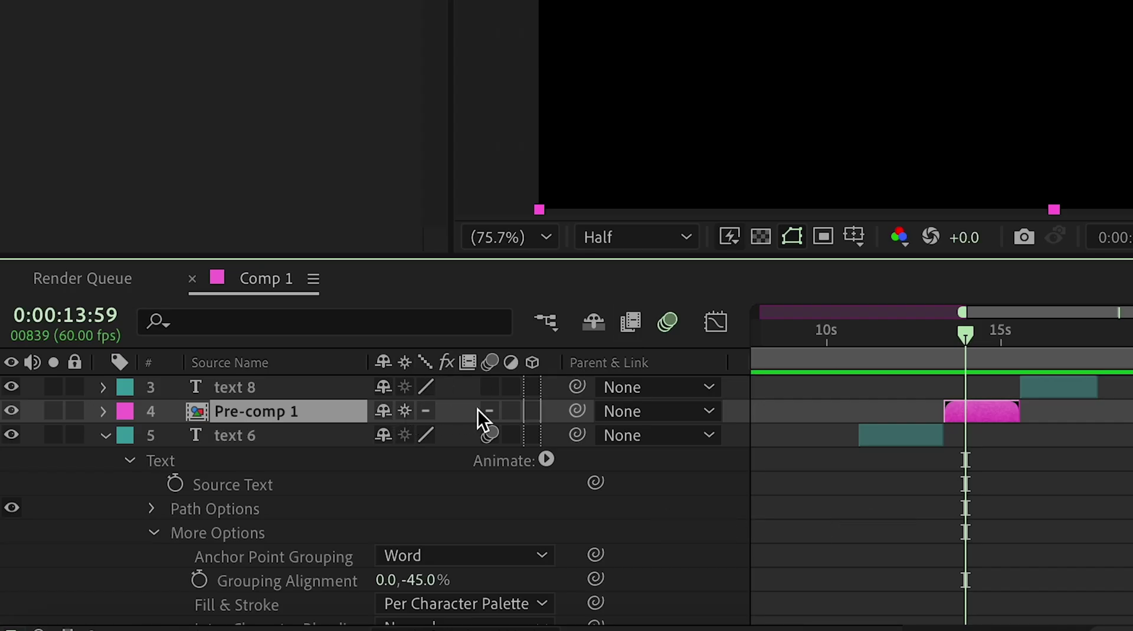
click(533, 412)
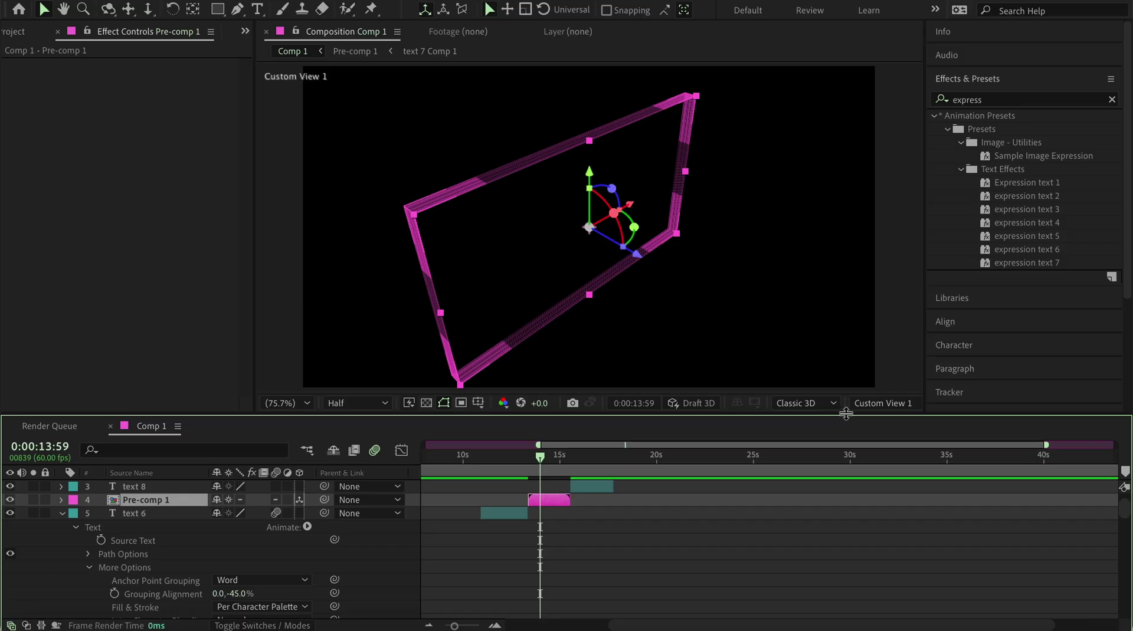
click(883, 403)
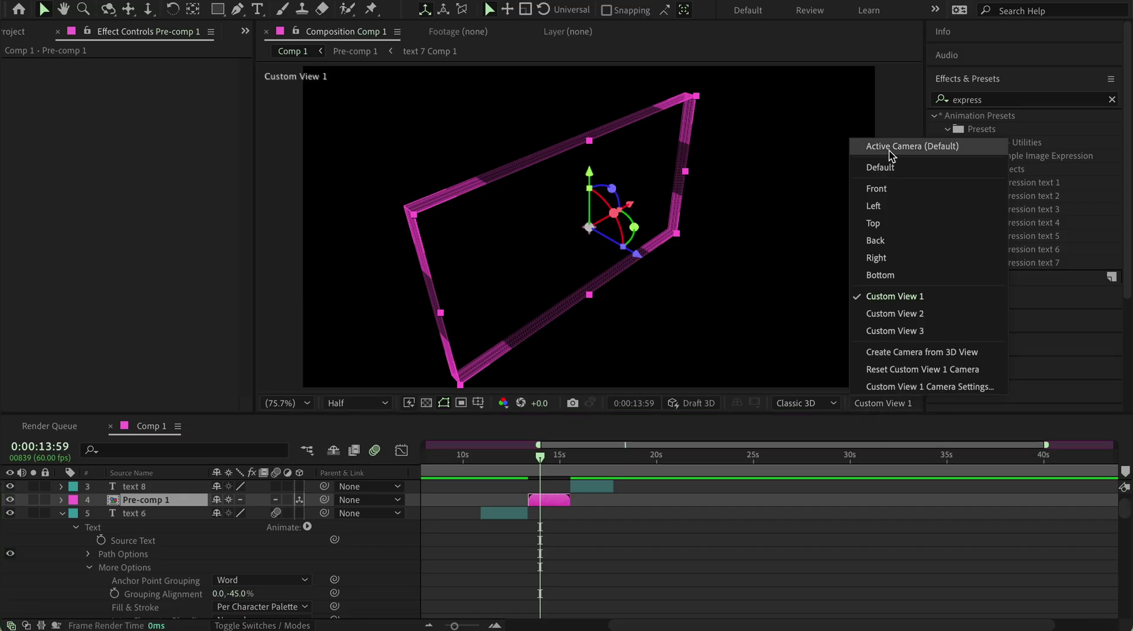
click(891, 148)
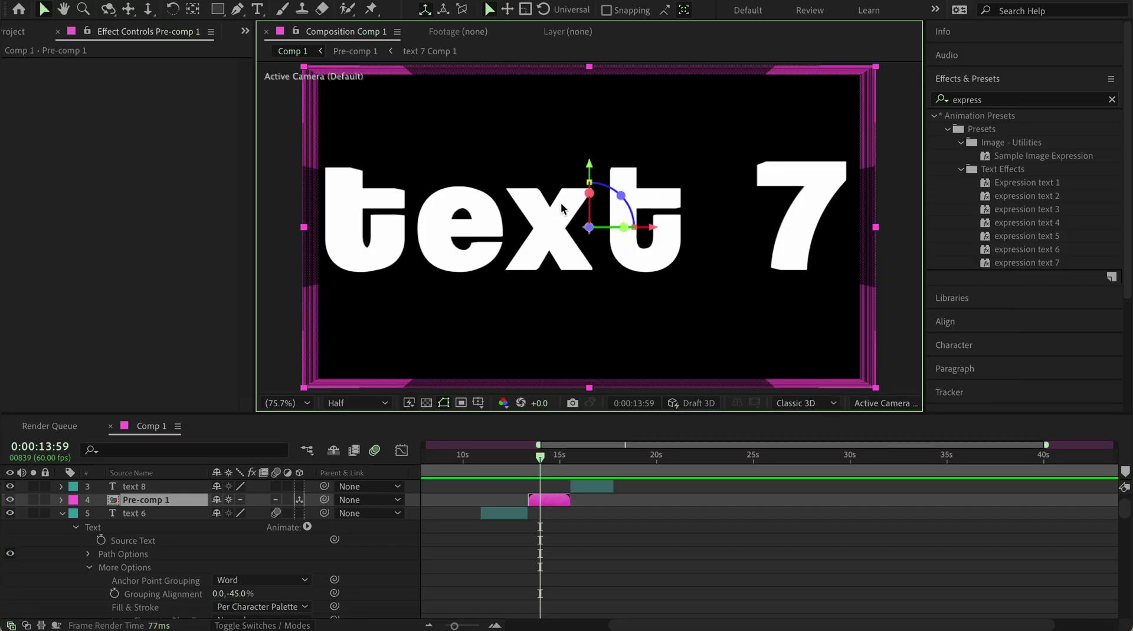
key(r)
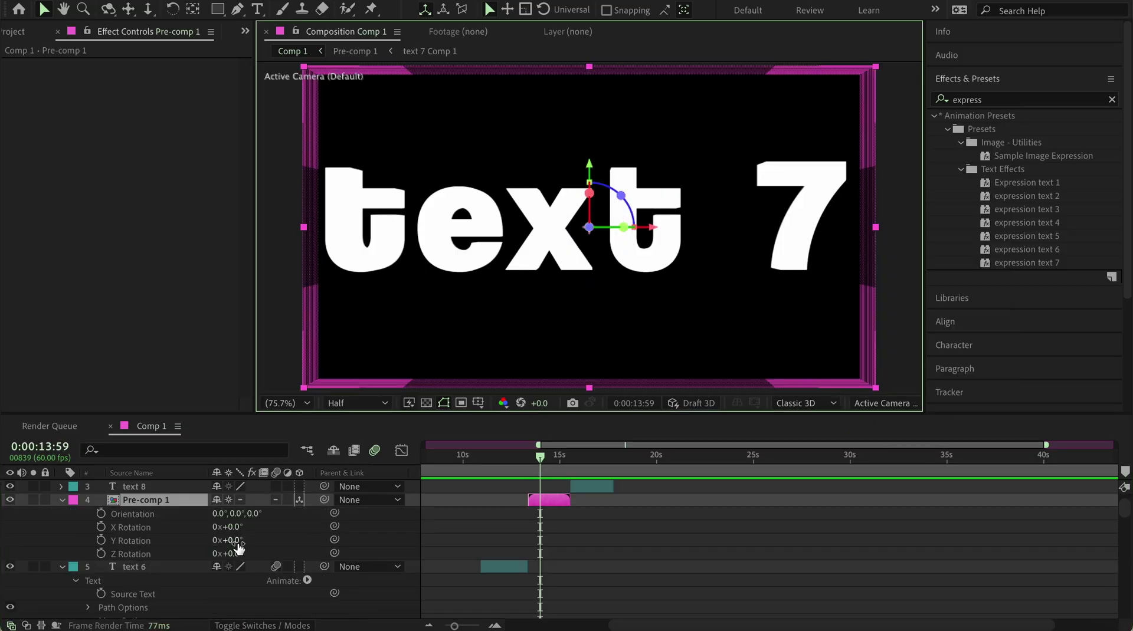
drag(239, 549, 255, 548)
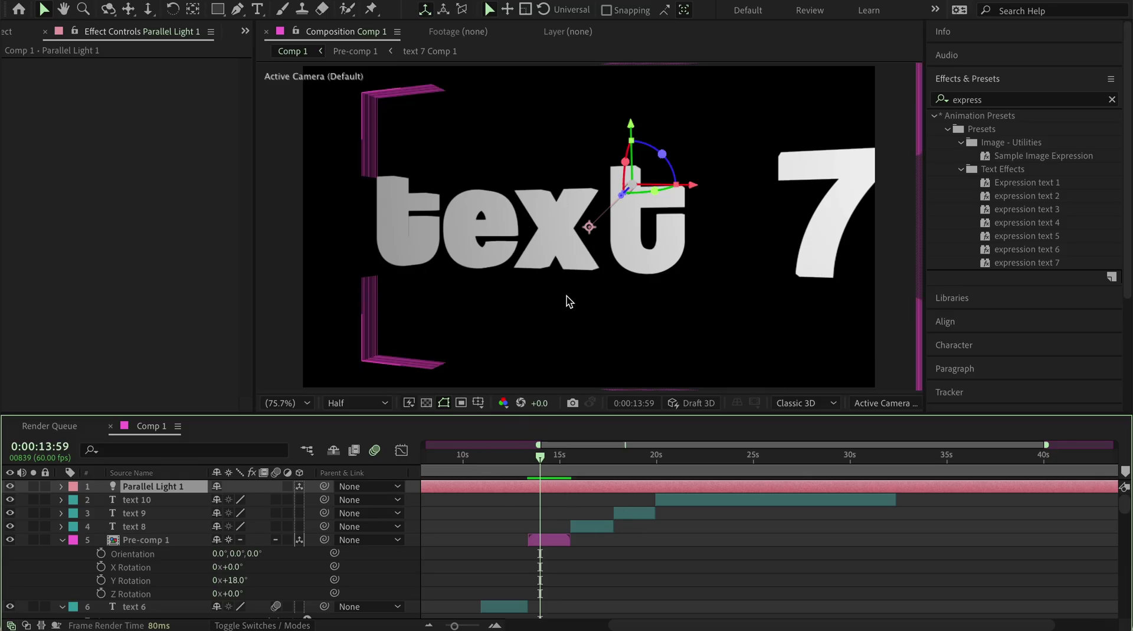
Open Pre-comp 1 and apply the Generate Fill effect to layer 13, directly above the bottom text 7 Comp 1 layer
double_click(555, 540)
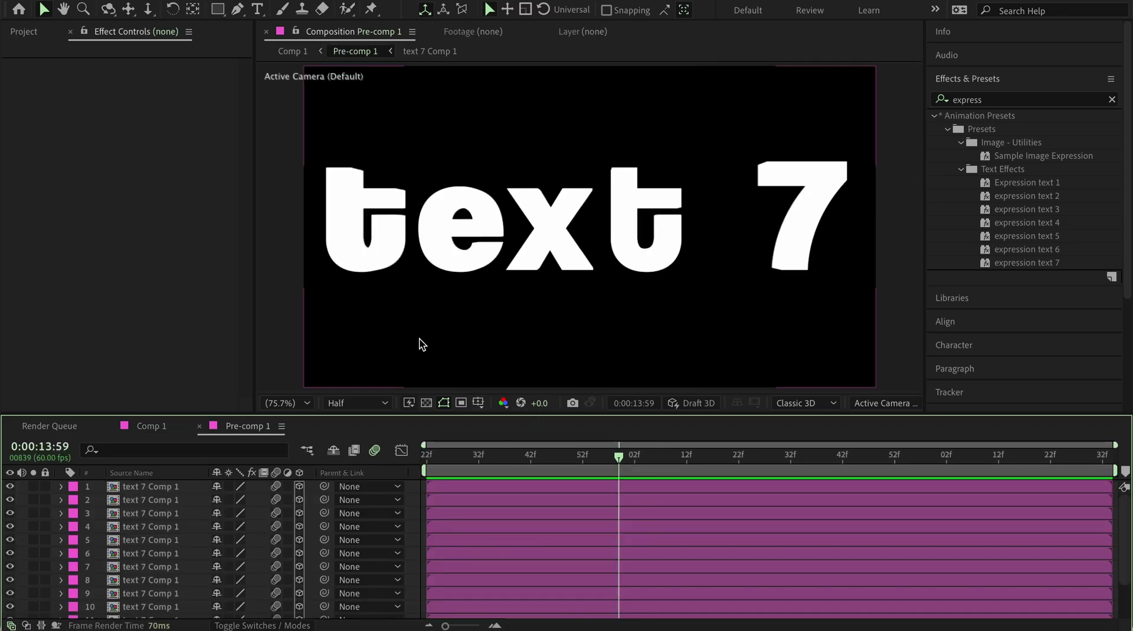
scroll(539, 541, down, 2)
click(524, 613)
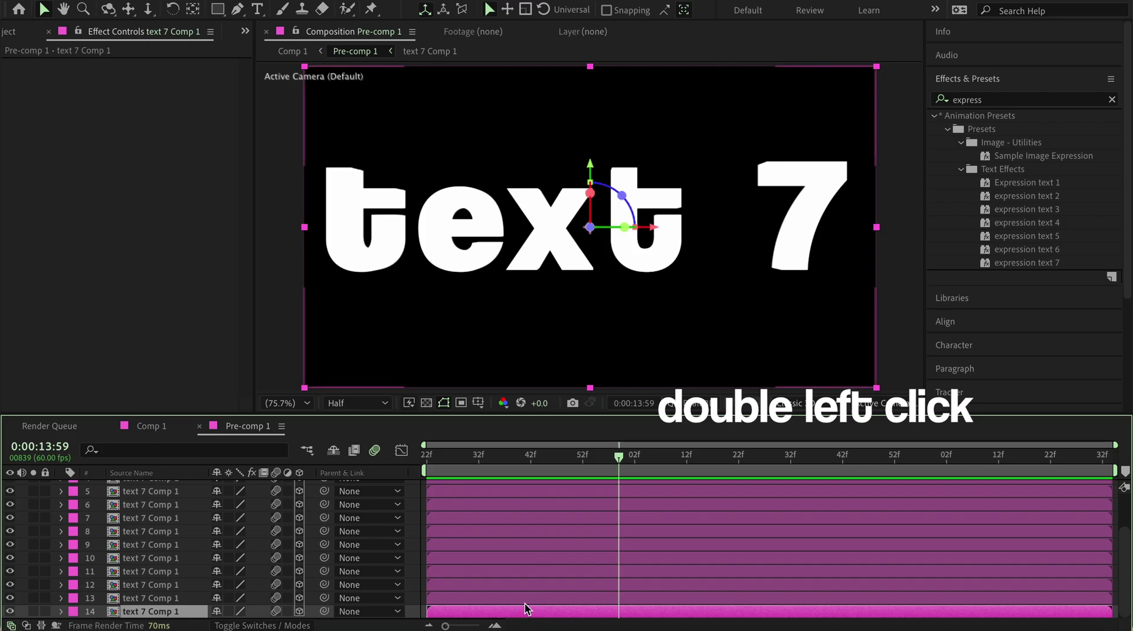
click(1111, 100)
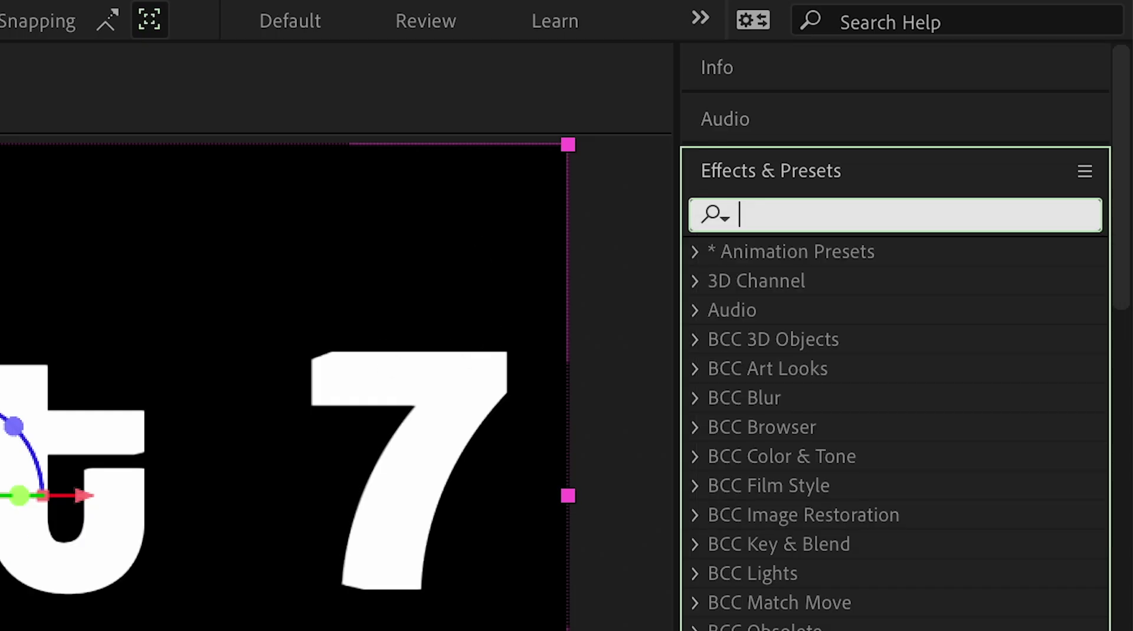
text(fill)
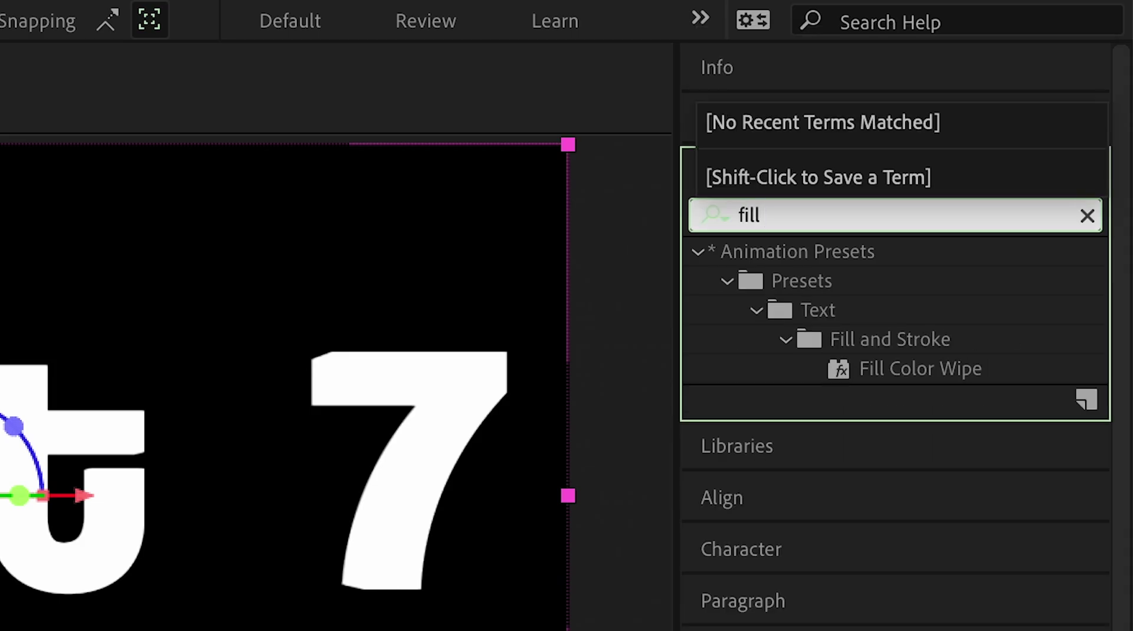
key(BackSpace)
key(BackSpace)
text(l)
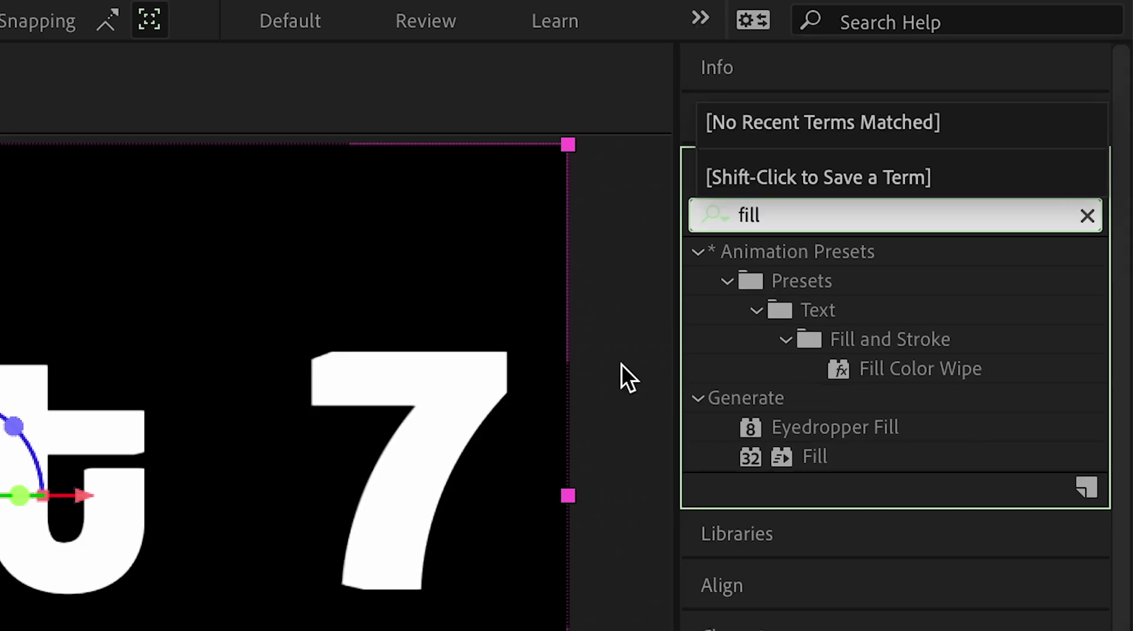
double_click(820, 459)
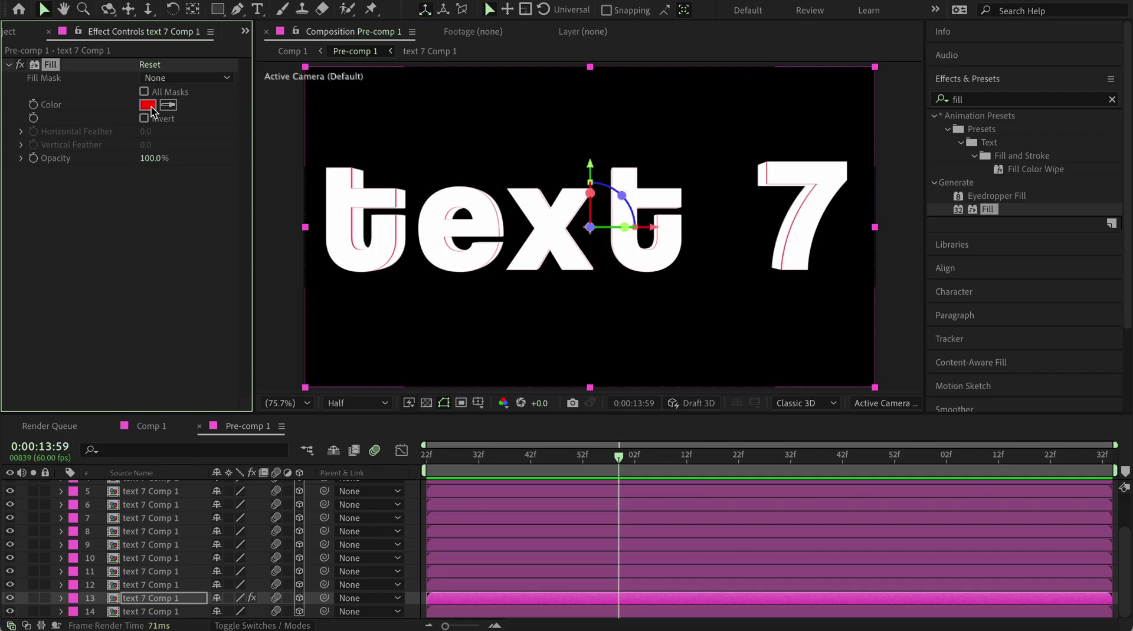
Set the Fill effect's colour to a neutral light grey on layer 13
click(151, 109)
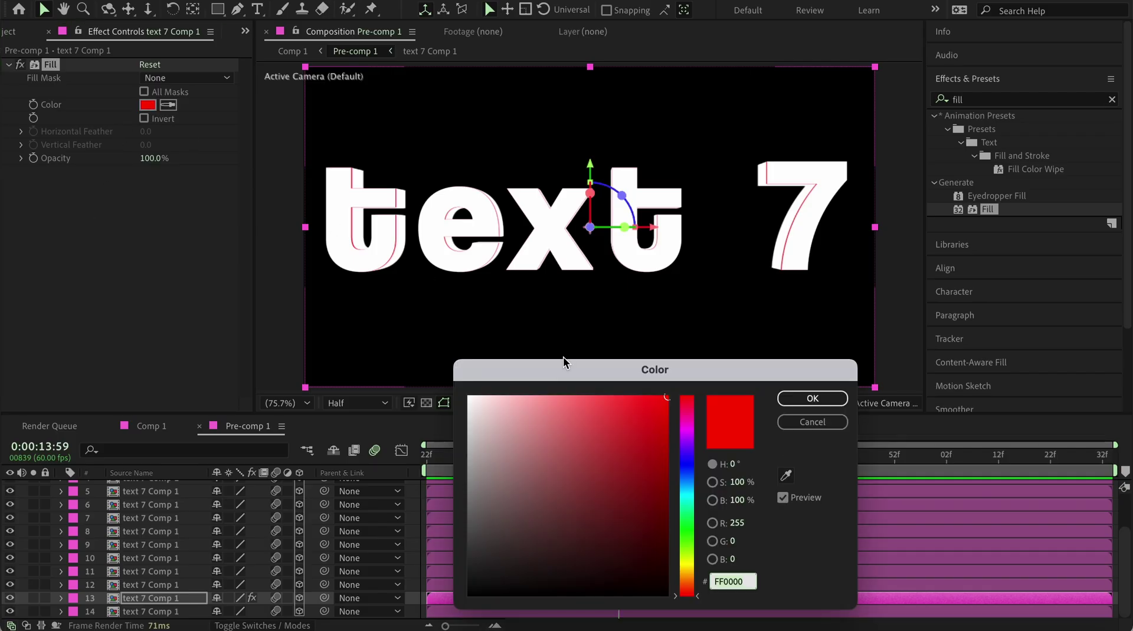
mouse_move(481, 456)
mouse_down()
mouse_move(460, 475)
mouse_move(455, 463)
mouse_up()
key(Return)
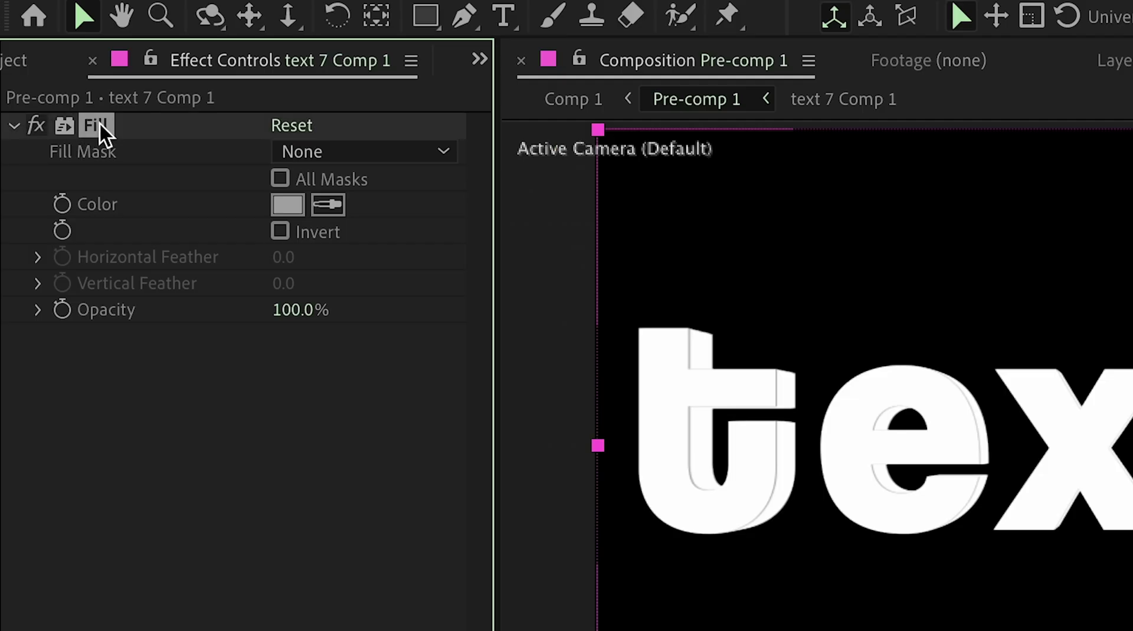
Copy the grey Fill effect to all the text 7 Comp 1 layers behind the white front one
click(111, 407)
click(104, 122)
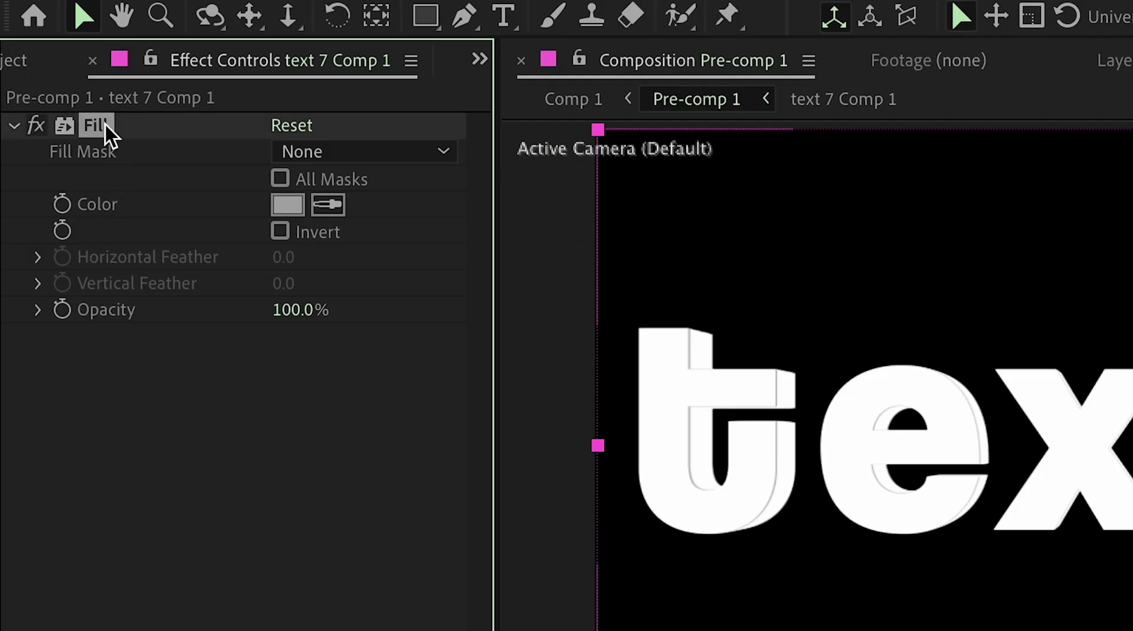
key(Delete)
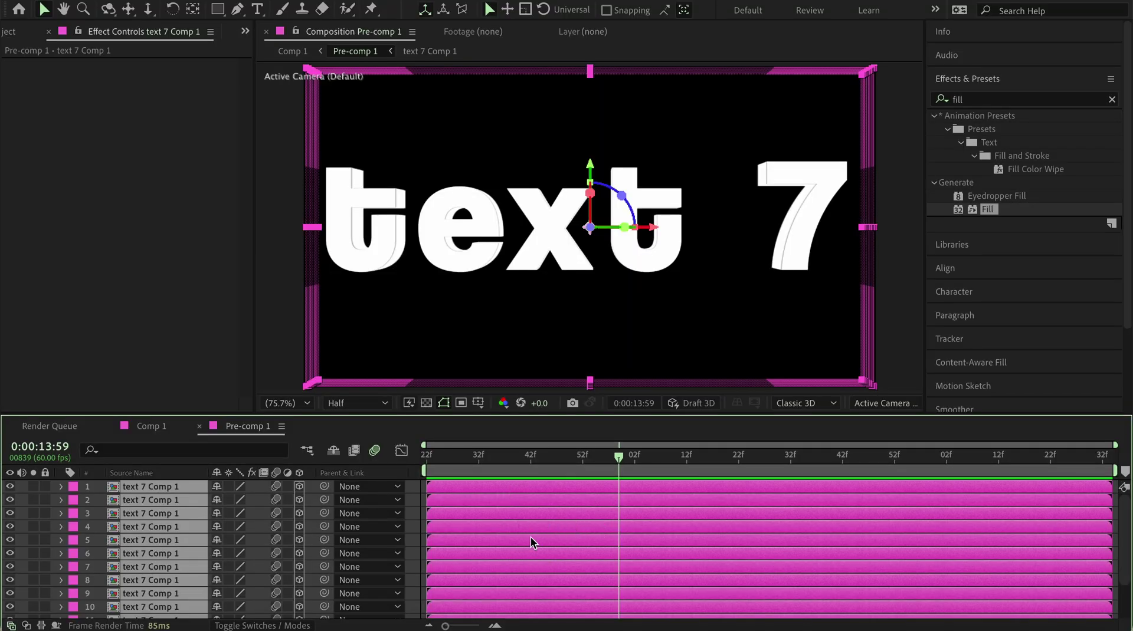
key(ctrl+z)
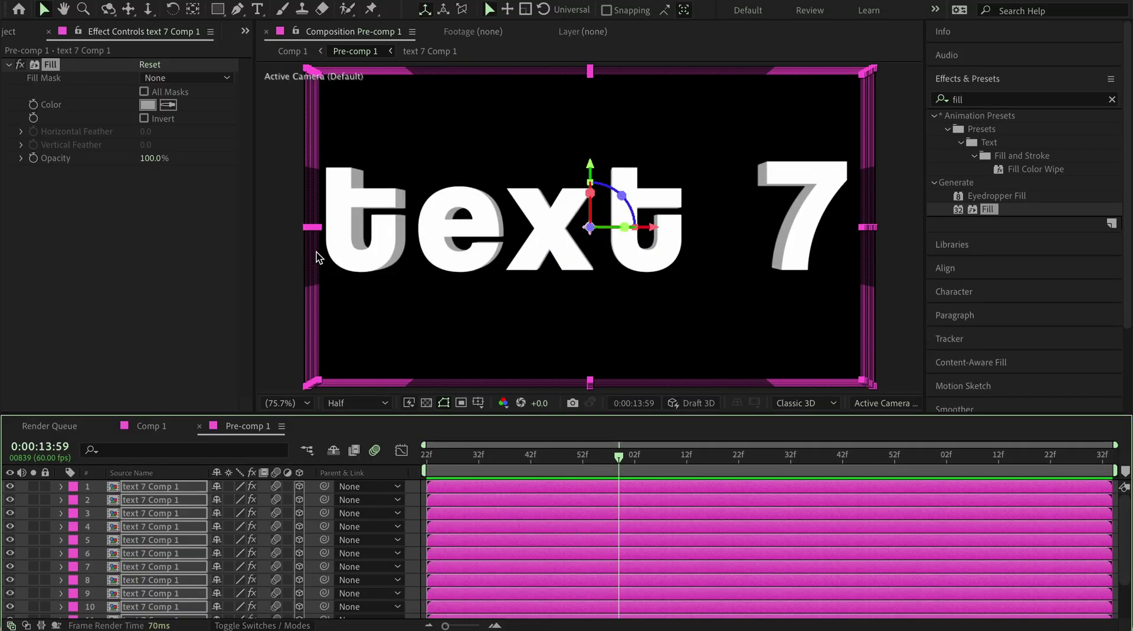
click(597, 515)
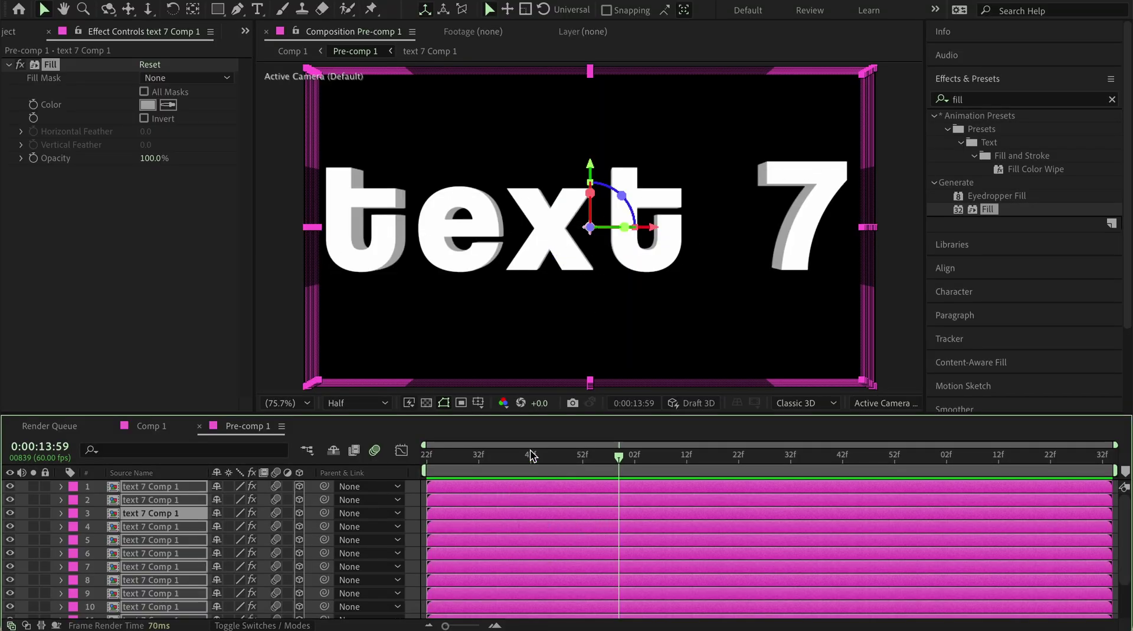
Return to Comp 1 and set Pre-comp 1's X Rotation to -7°
click(561, 457)
click(147, 434)
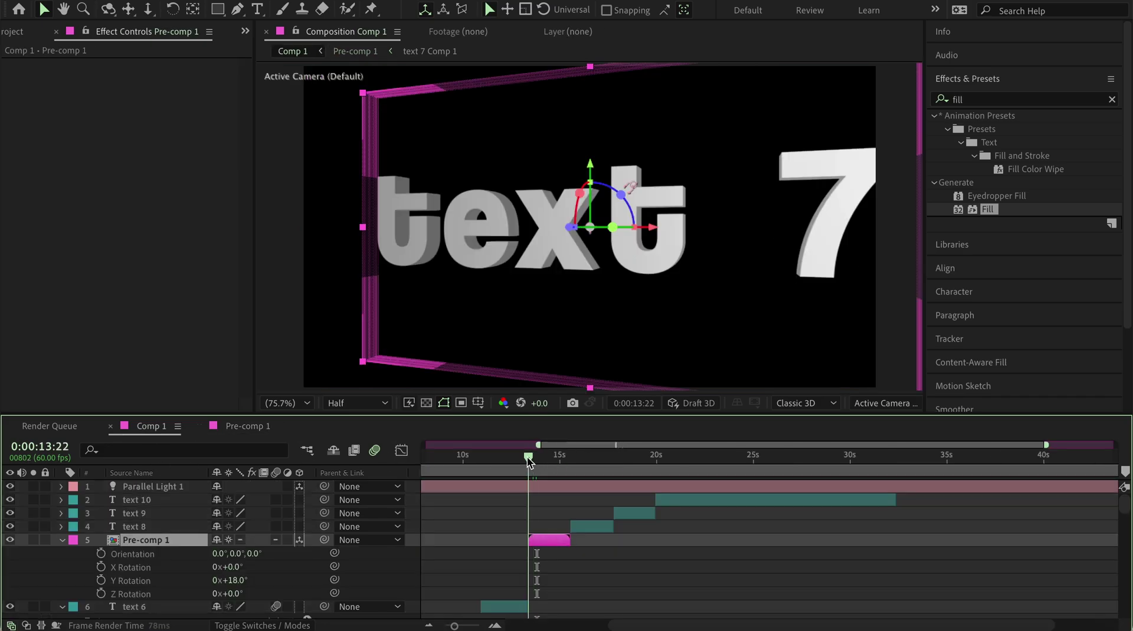
drag(526, 457, 554, 457)
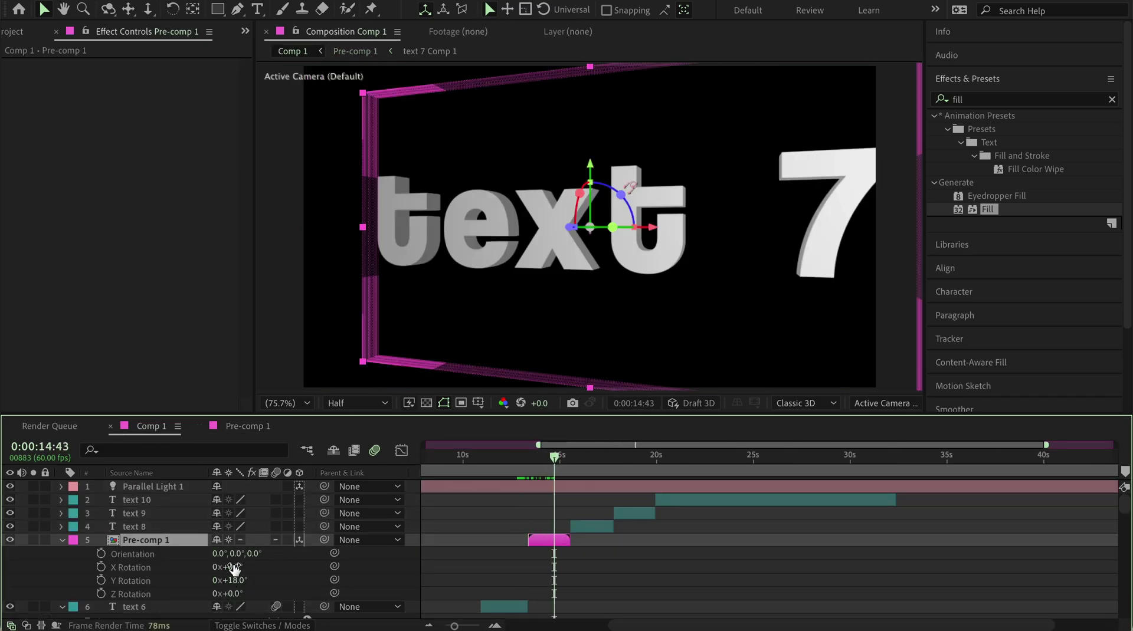
mouse_move(232, 568)
mouse_down()
mouse_move(207, 571)
mouse_move(236, 568)
mouse_up()
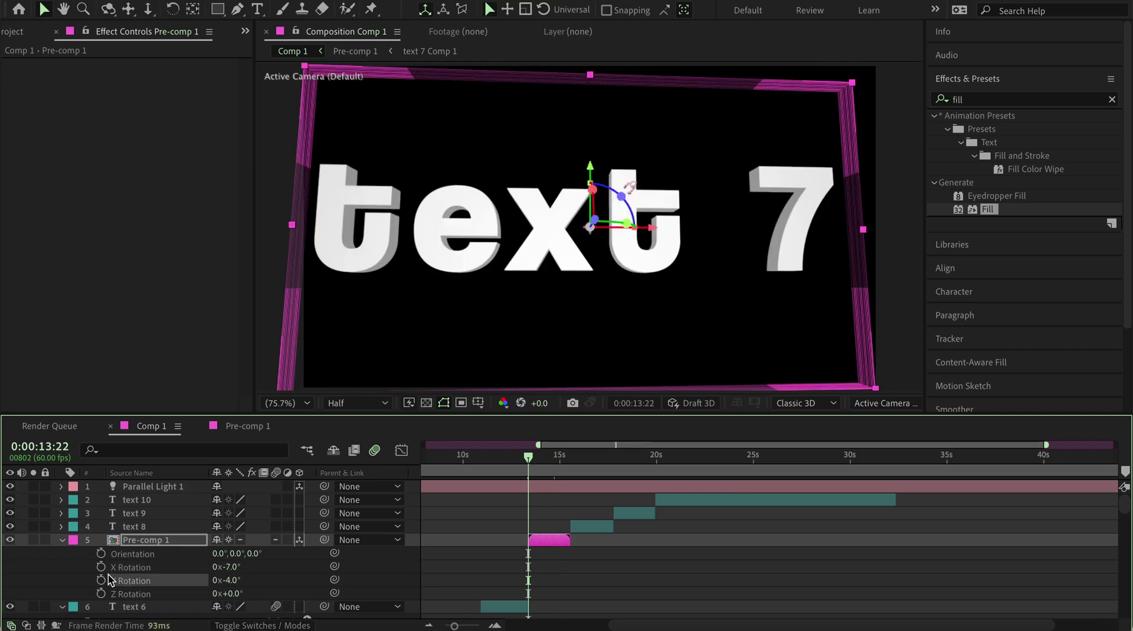
Keyframe Pre-comp 1's Y Rotation at the start of its clip and set it to 10° at the clip's end
click(102, 581)
key(o)
drag(231, 580, 247, 580)
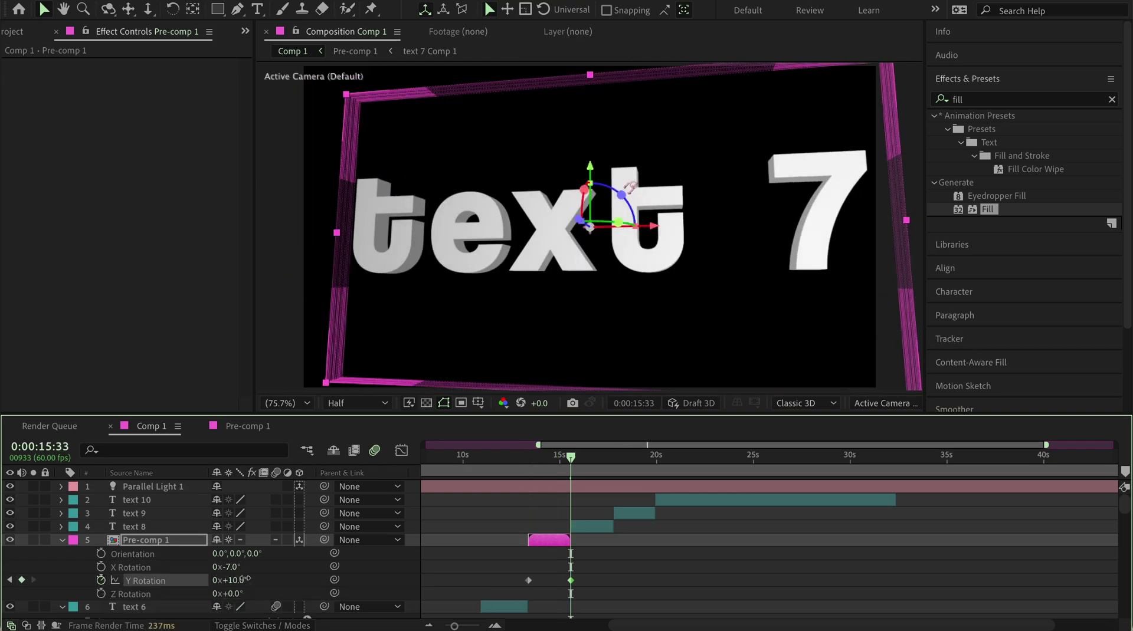
Preview Pre-comp 1's rotation animation from the start of its clip
drag(571, 457, 529, 460)
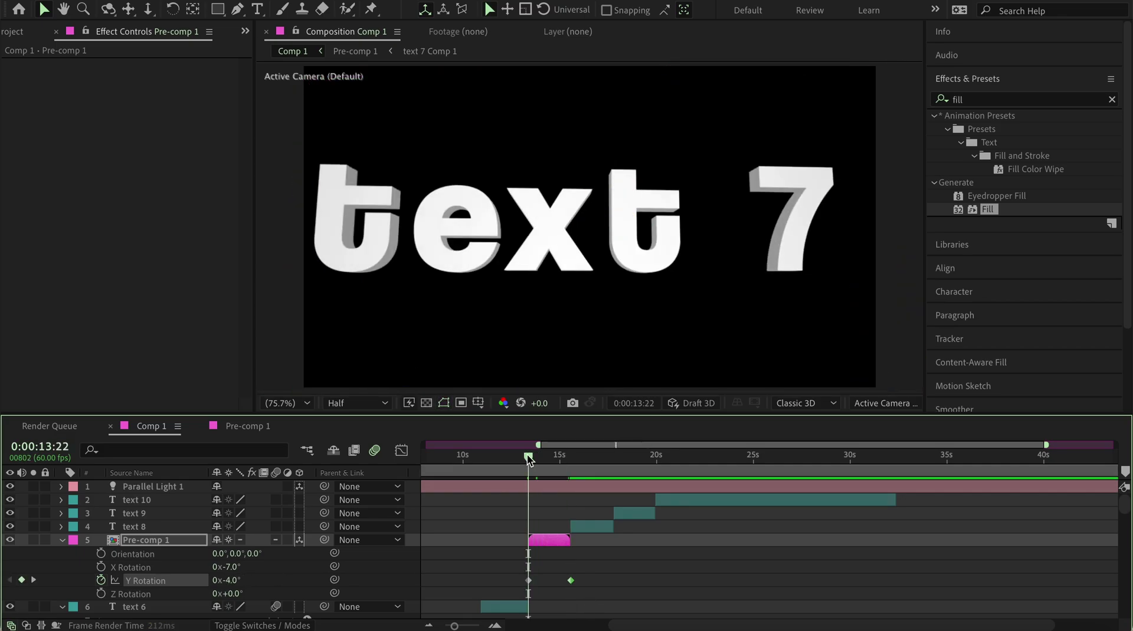
key(space)
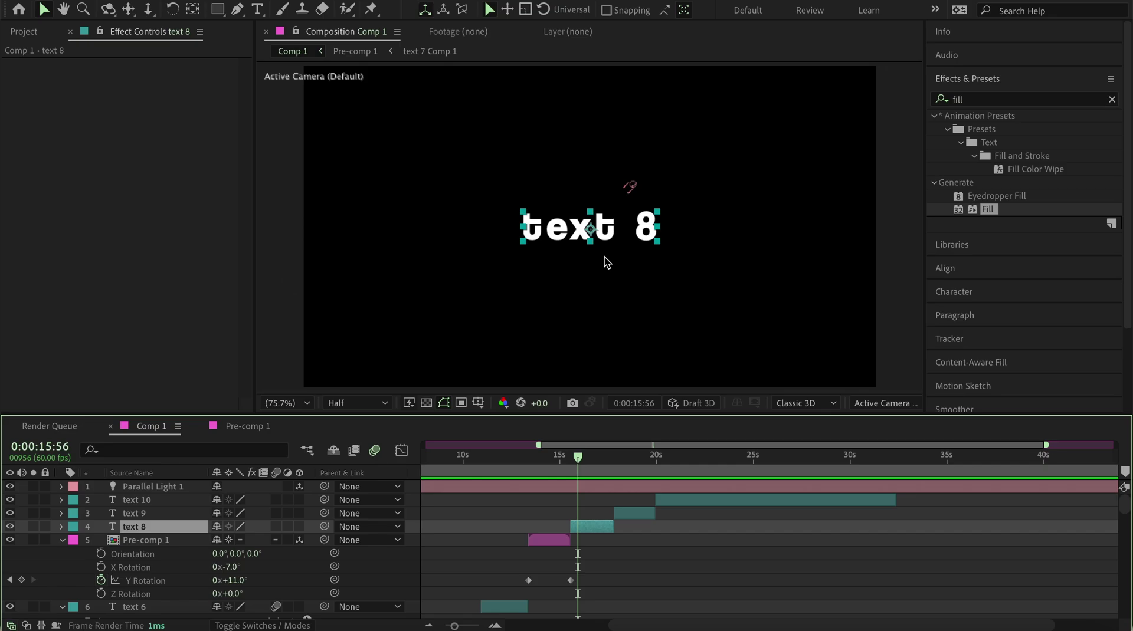
Add a Tracking text animator to text 8 with the playhead at the start of its clip
key(i)
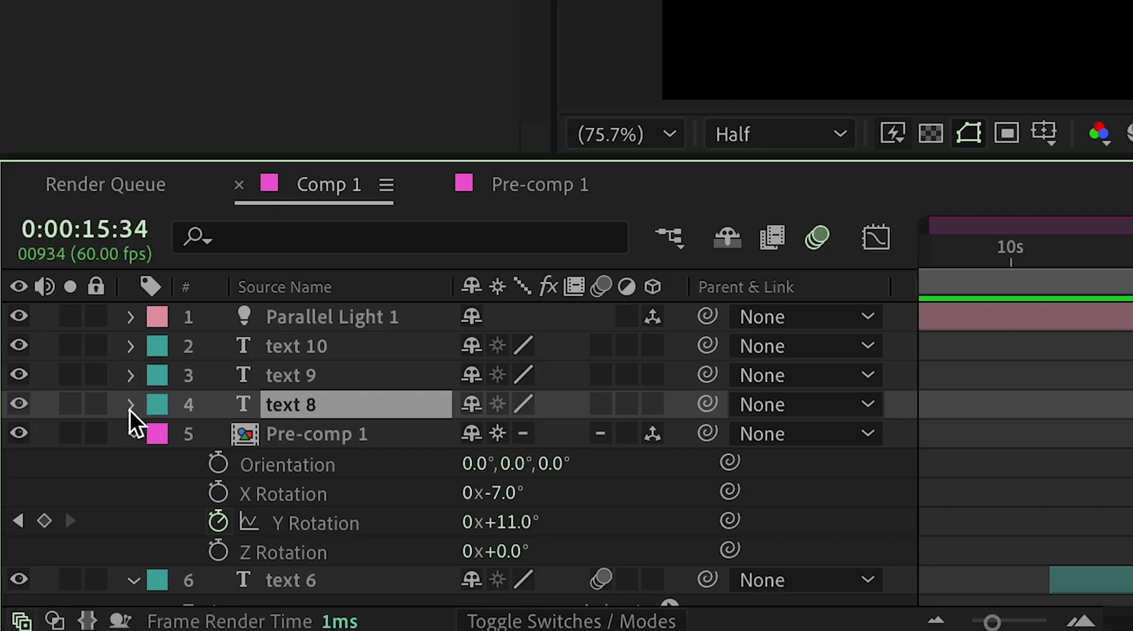
click(131, 404)
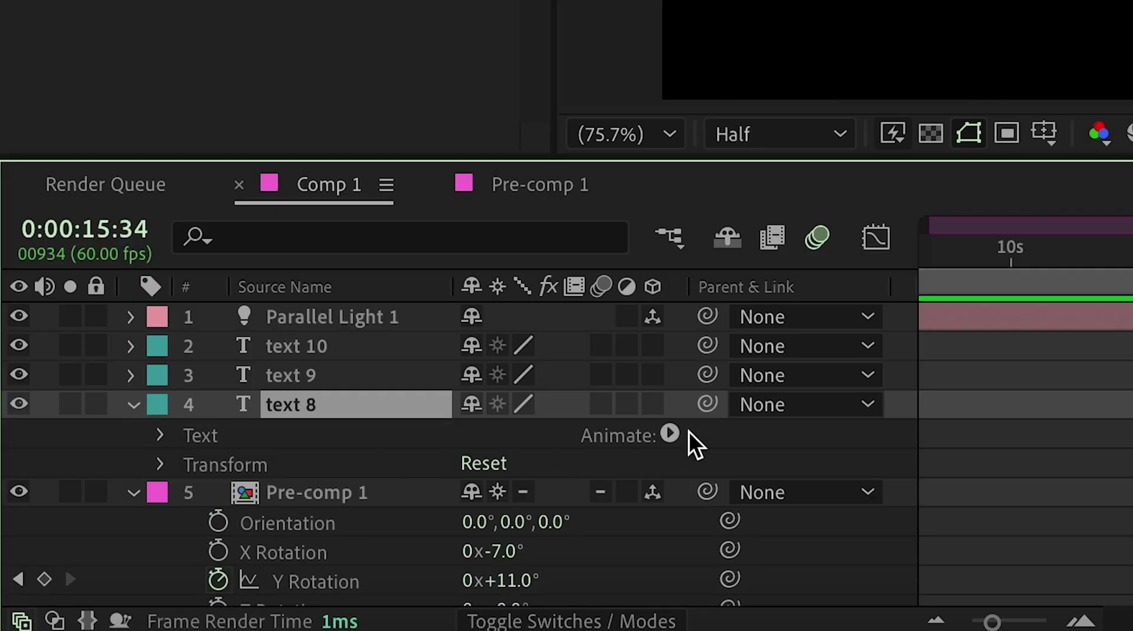
click(670, 436)
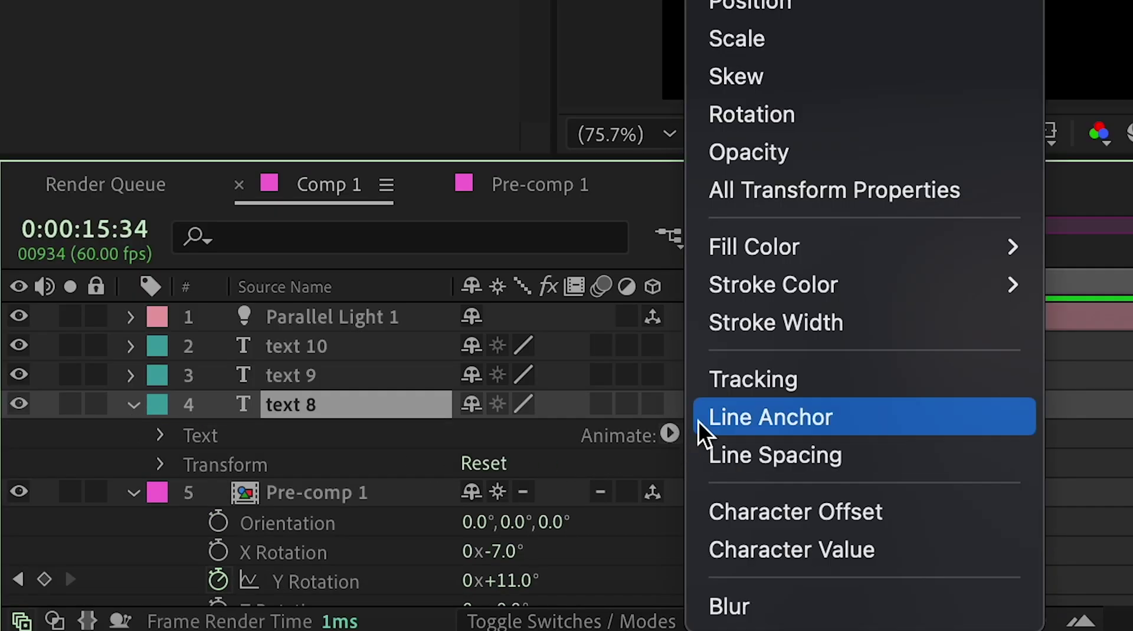
click(771, 387)
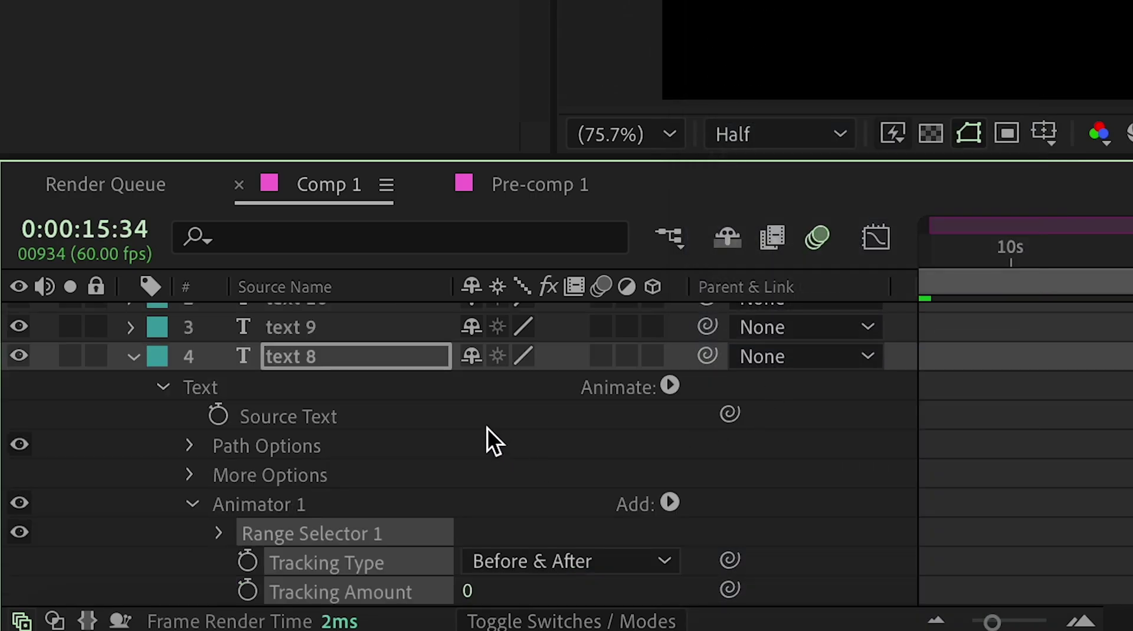
Keyframe text 8's Tracking Amount at 0 at the start of its clip
scroll(487, 472, down, 2)
drag(467, 532, 429, 549)
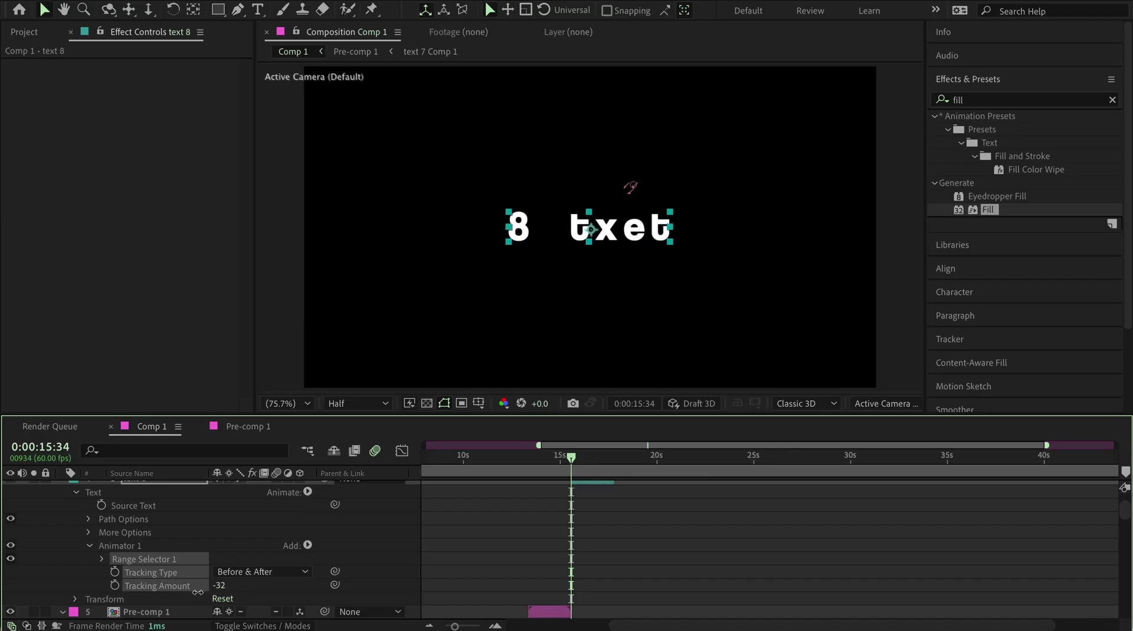
mouse_move(197, 592)
mouse_down()
mouse_move(234, 587)
mouse_move(215, 586)
mouse_up()
key(ctrl+z)
click(115, 586)
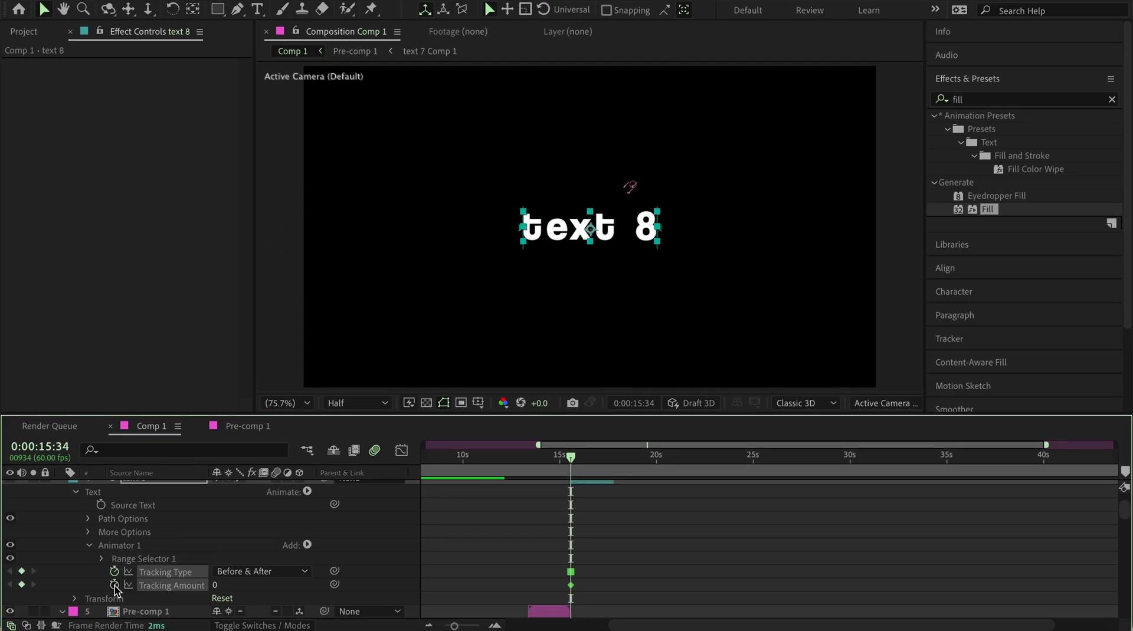
Keyframe a slightly larger Tracking Amount near the end of text 8's clip so the letters spread apart
scroll(598, 507, up, 3)
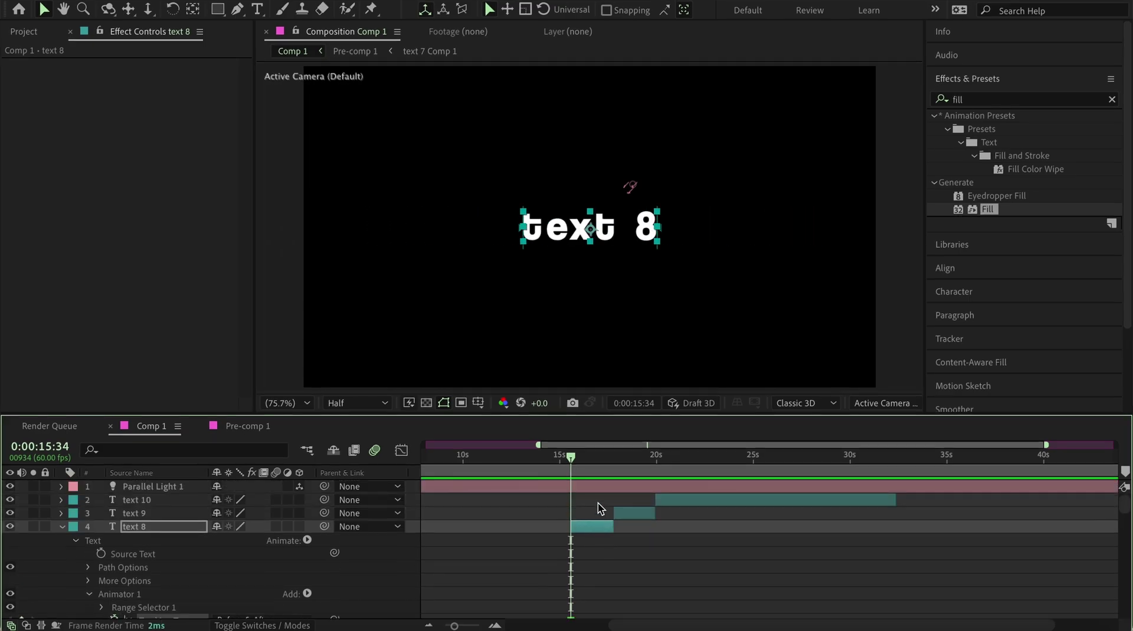
drag(599, 461, 610, 462)
scroll(544, 557, down, 3)
mouse_move(215, 580)
mouse_down()
mouse_move(240, 572)
mouse_move(214, 579)
mouse_up()
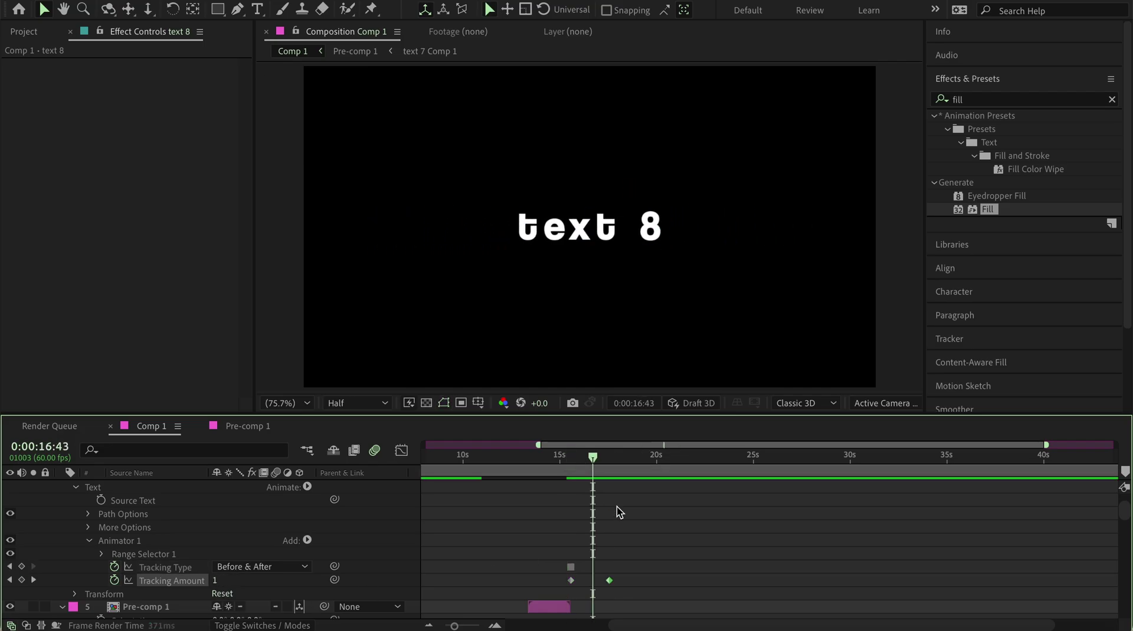
scroll(617, 512, up, 3)
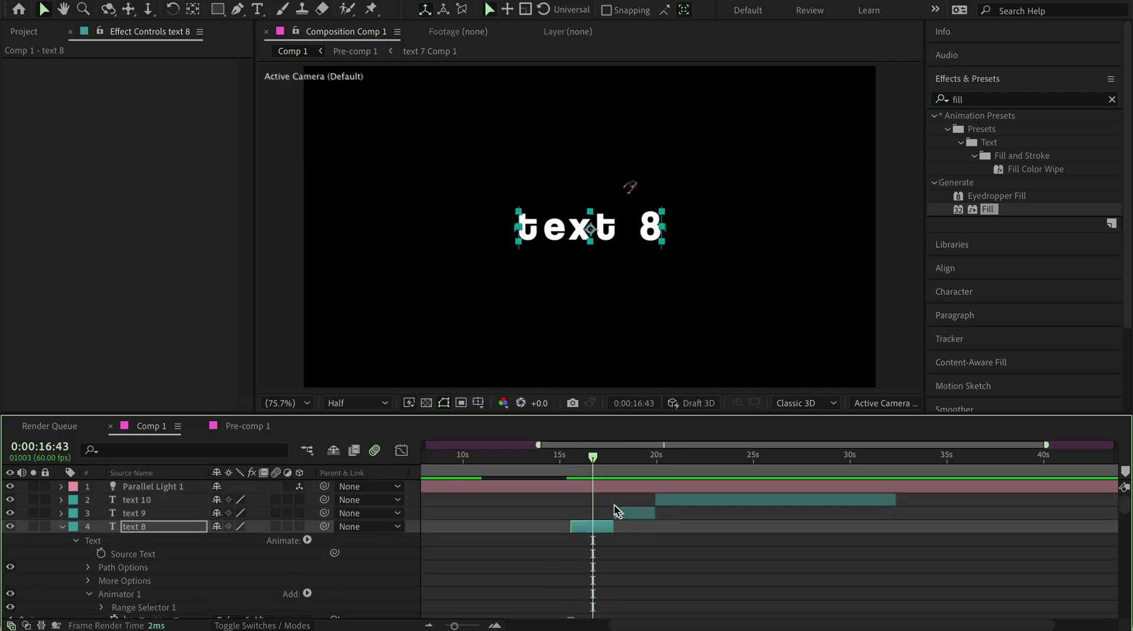
Left-align the text 8 paragraph and preview the tracking animation from the start of its clip
double_click(585, 236)
click(946, 126)
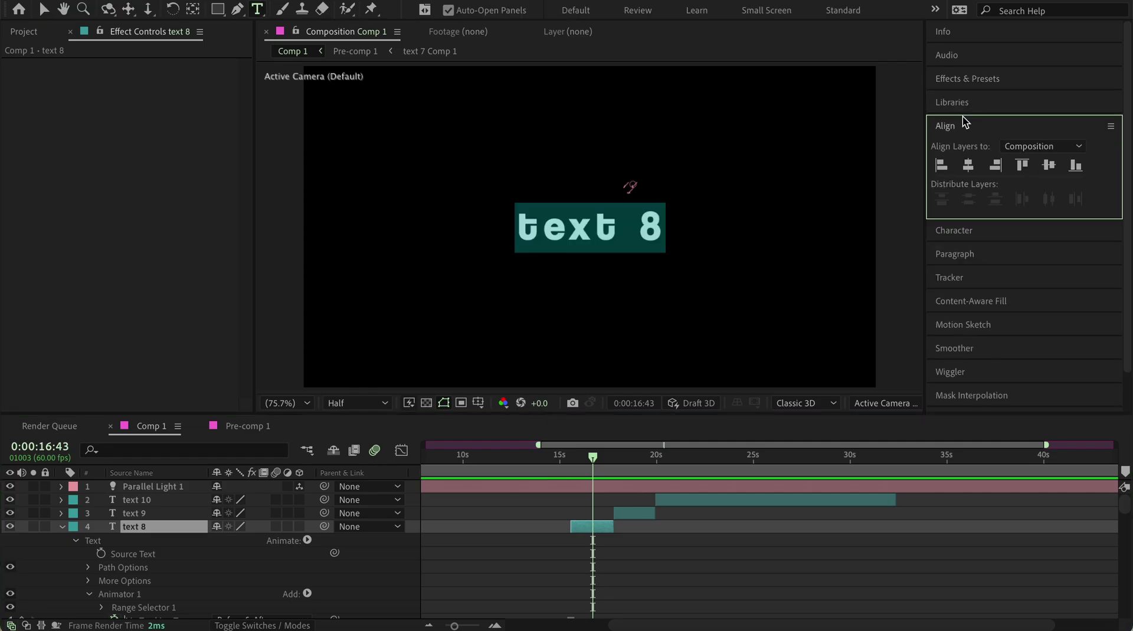
click(966, 128)
click(971, 173)
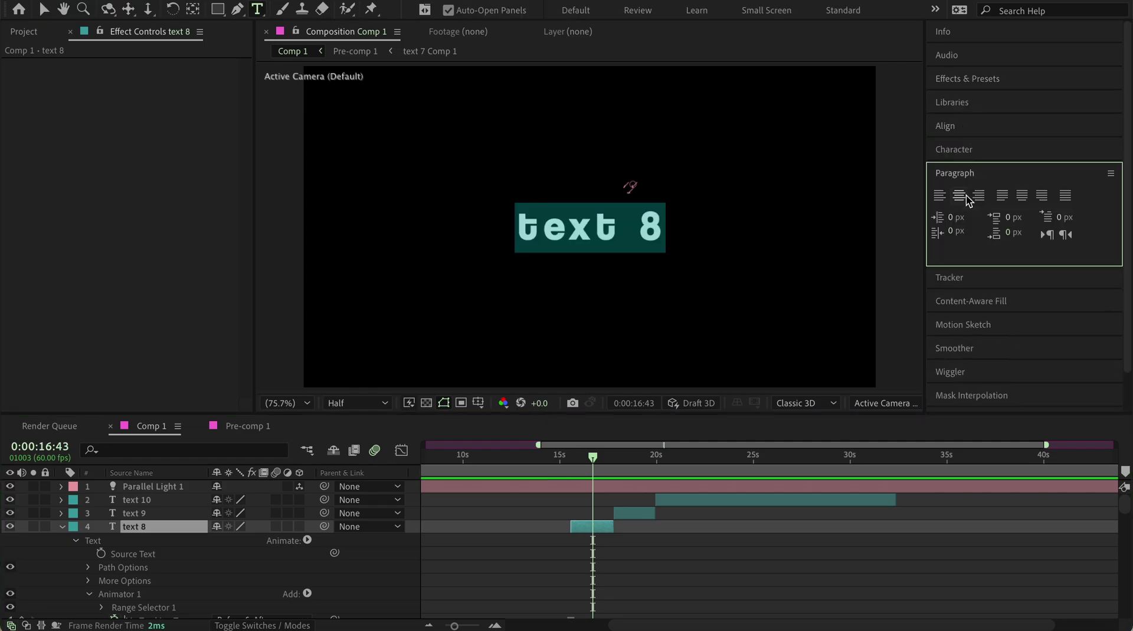
click(939, 196)
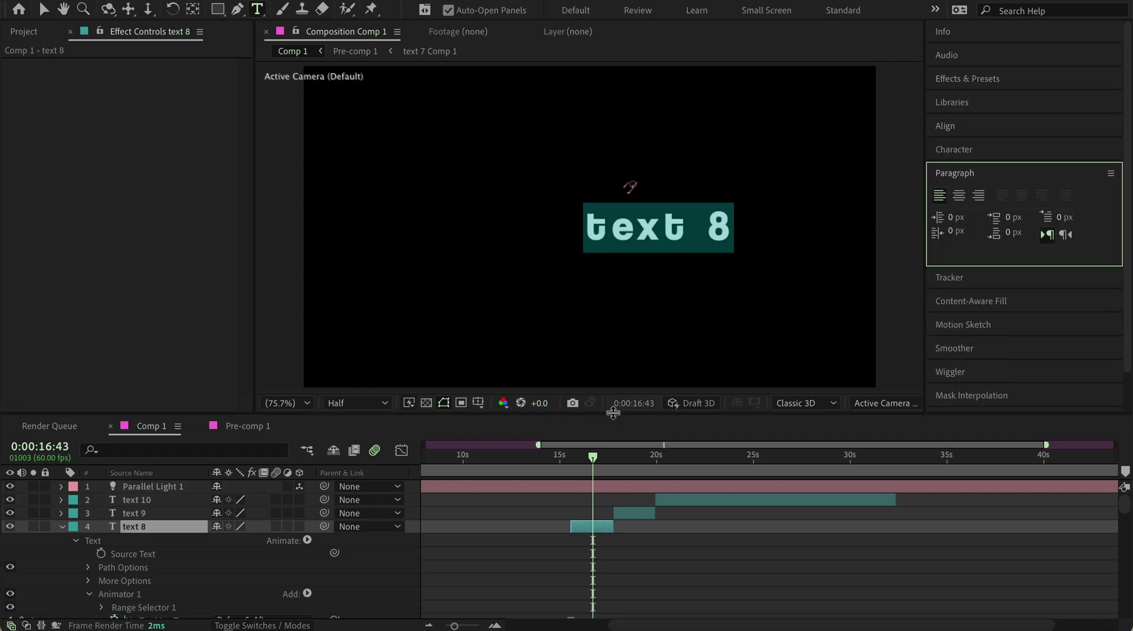
drag(594, 458, 571, 458)
key(space)
key(space)
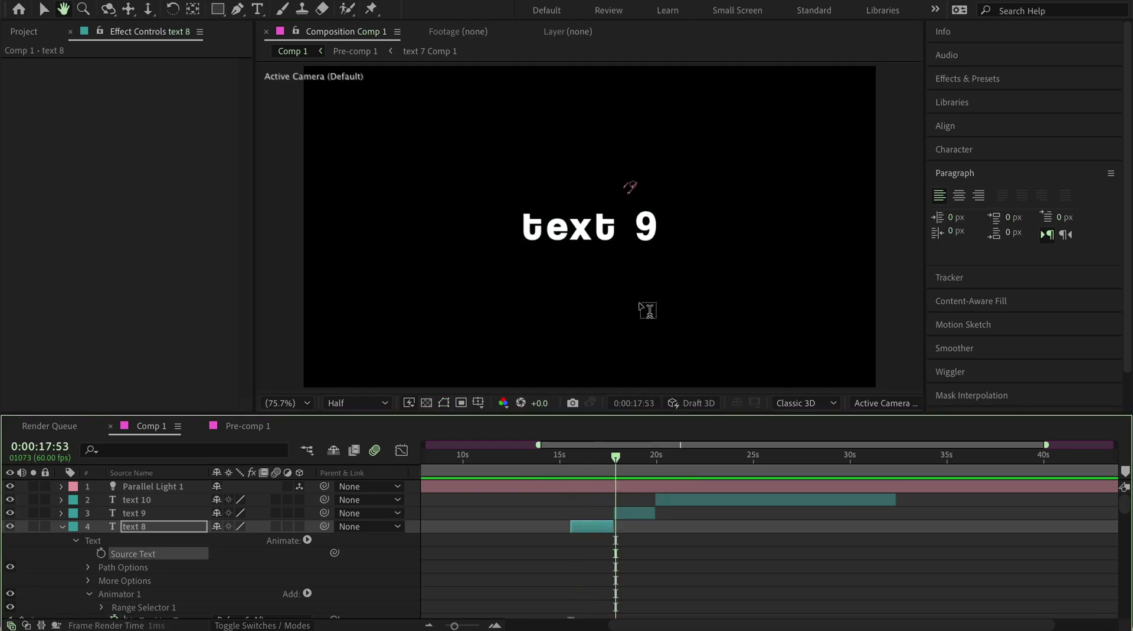
Centre-align the text 8 paragraph and replay the tracking animation from the start of its clip
drag(614, 456, 594, 457)
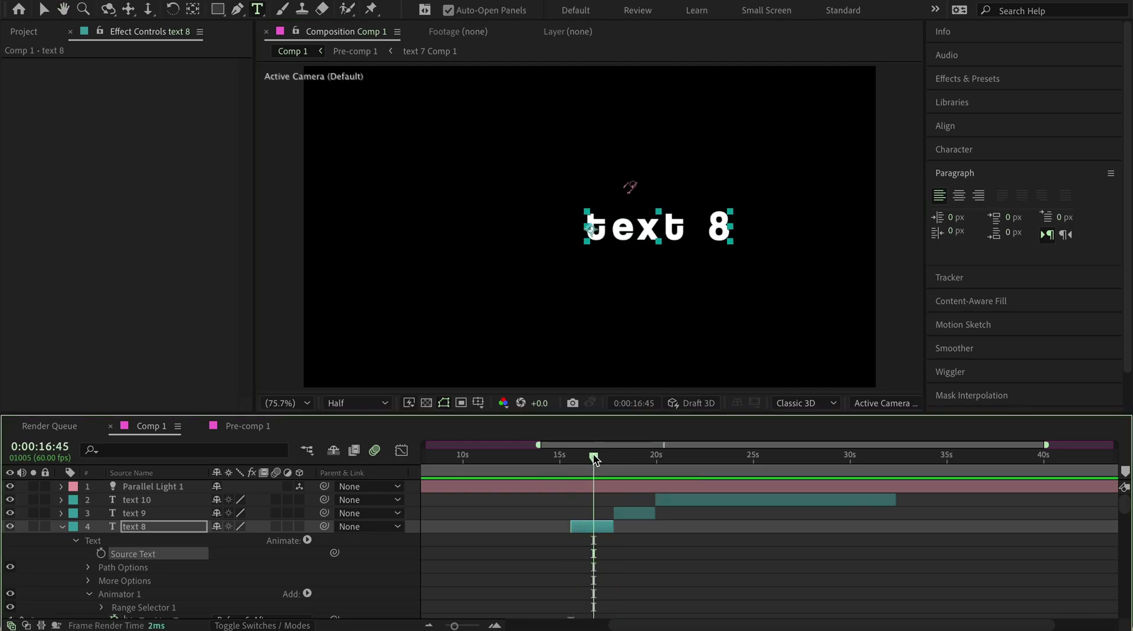
double_click(666, 230)
drag(732, 228, 534, 227)
click(957, 196)
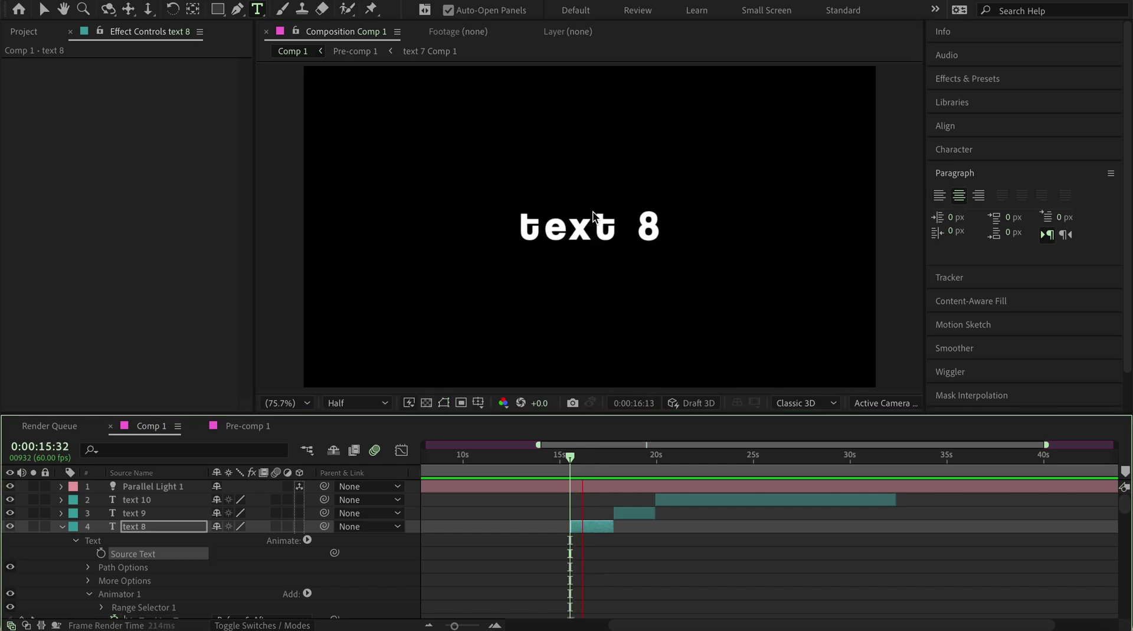
click(571, 459)
key(space)
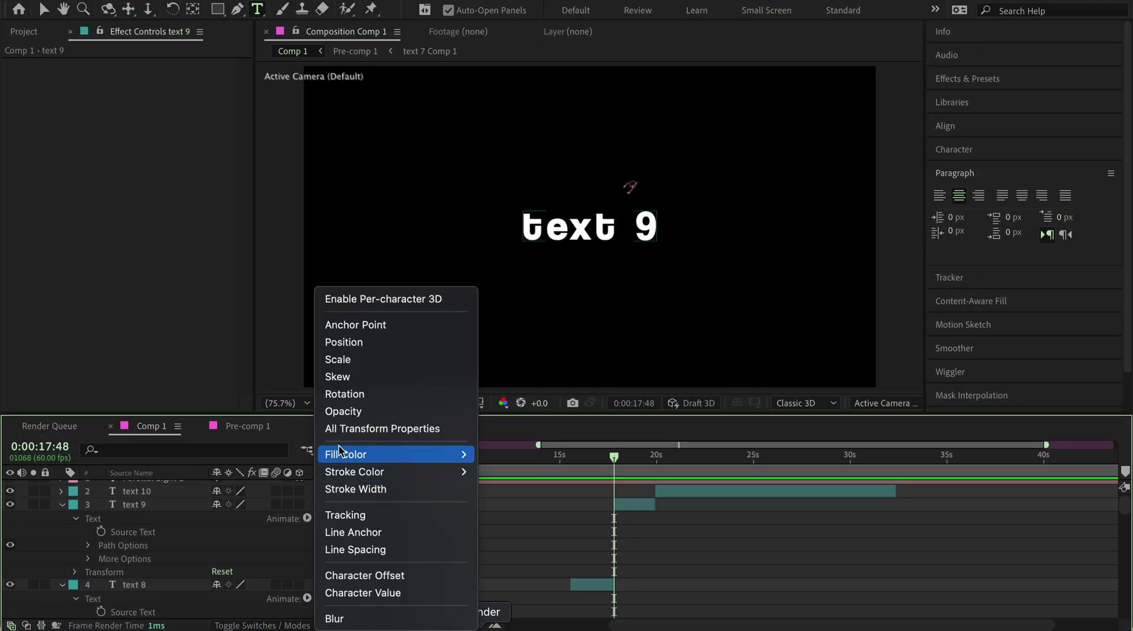
Add a Position text animator with a Wiggly selector to text 9
click(373, 338)
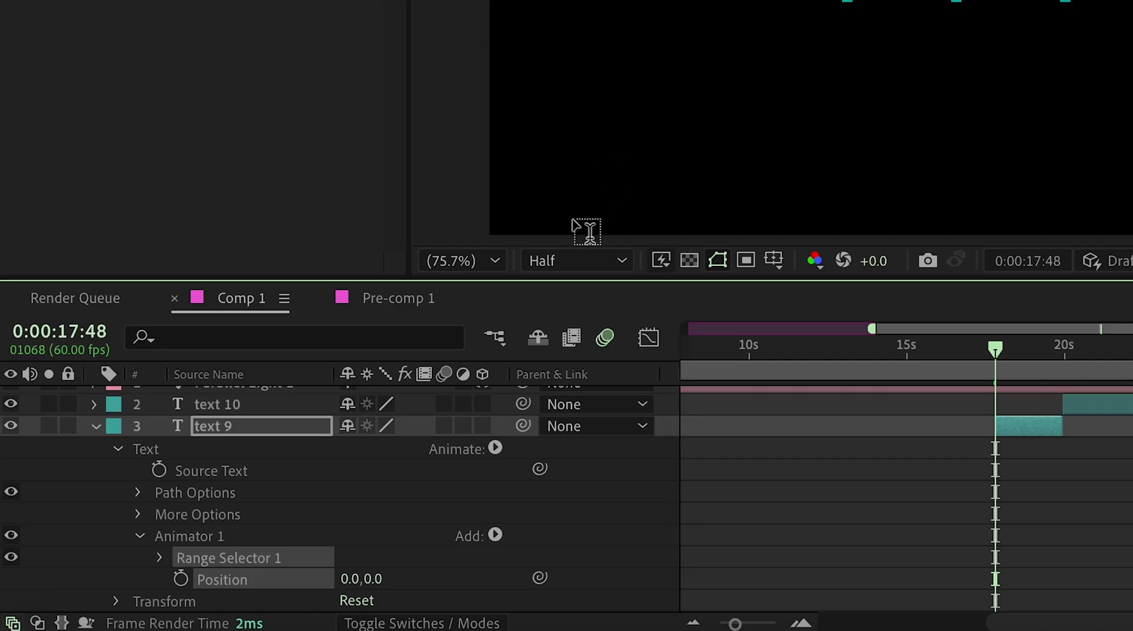
click(493, 536)
mouse_move(512, 566)
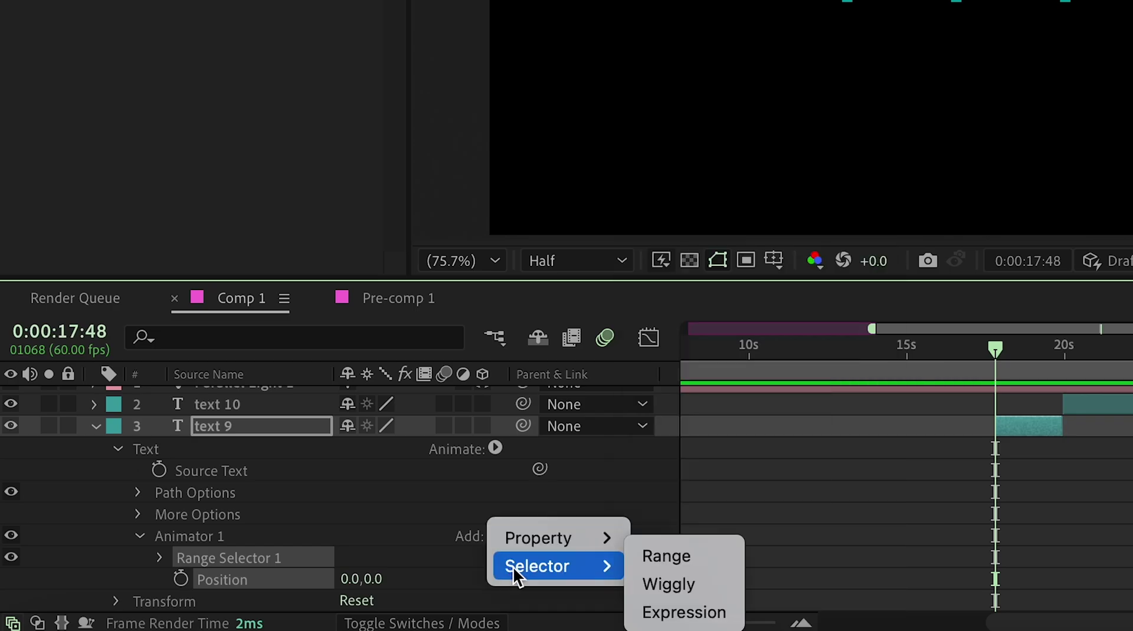
click(670, 589)
Set the text 9 animator's Position to 3, 5 and its Wiggly Selector's Wiggles/Second to 0
click(449, 482)
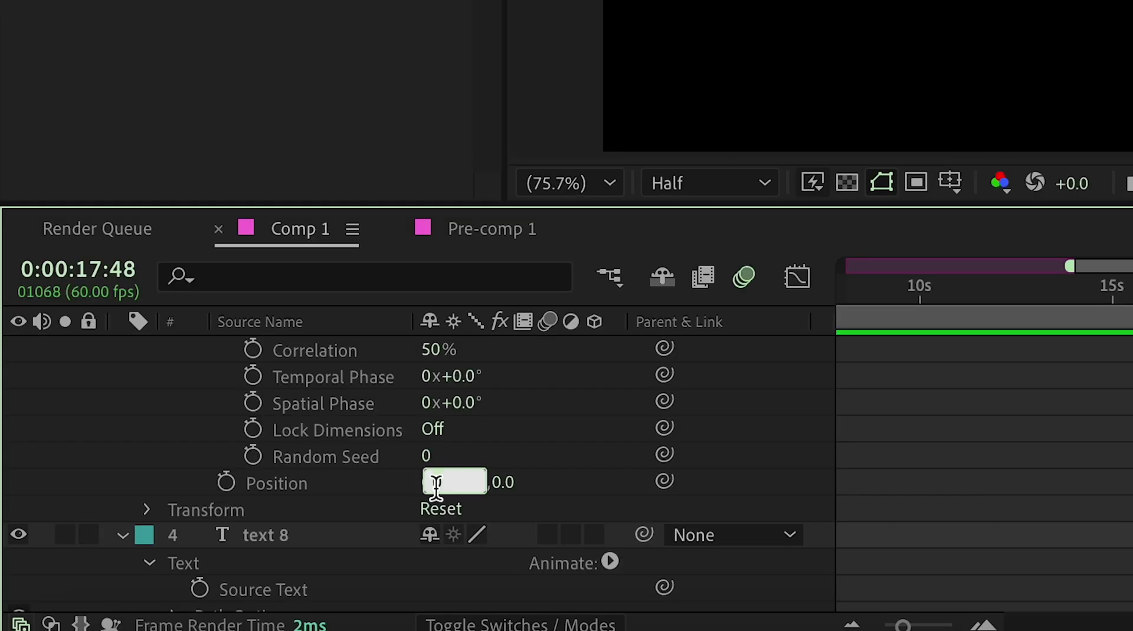
text(3)
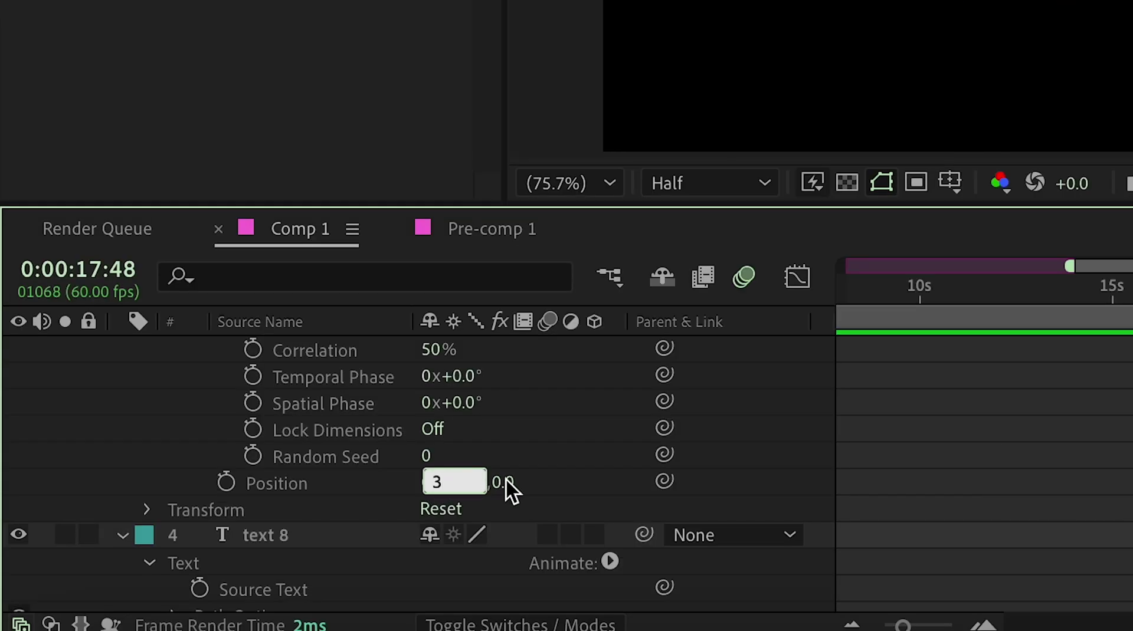
key(Tab)
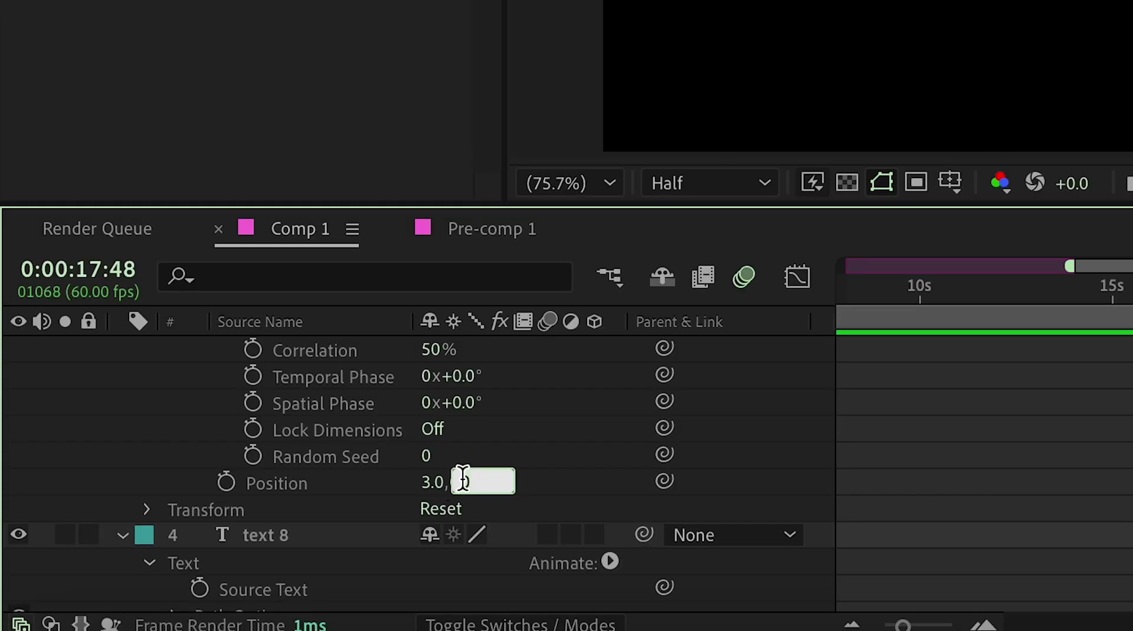
text(5)
key(Return)
scroll(509, 502, up, 5)
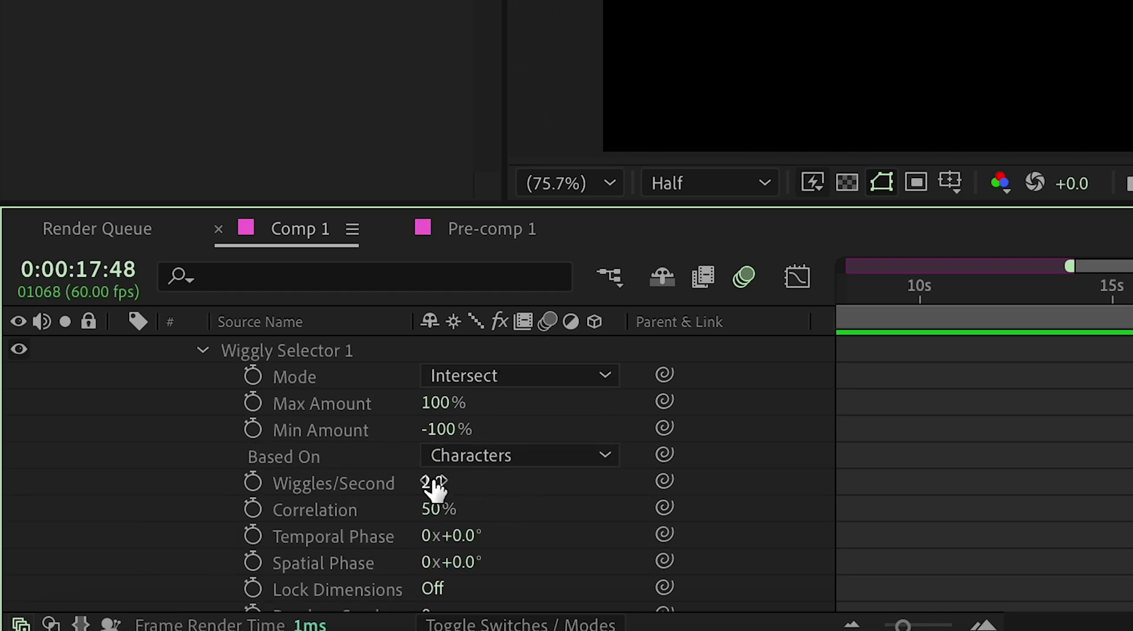
click(434, 482)
text(0)
key(Return)
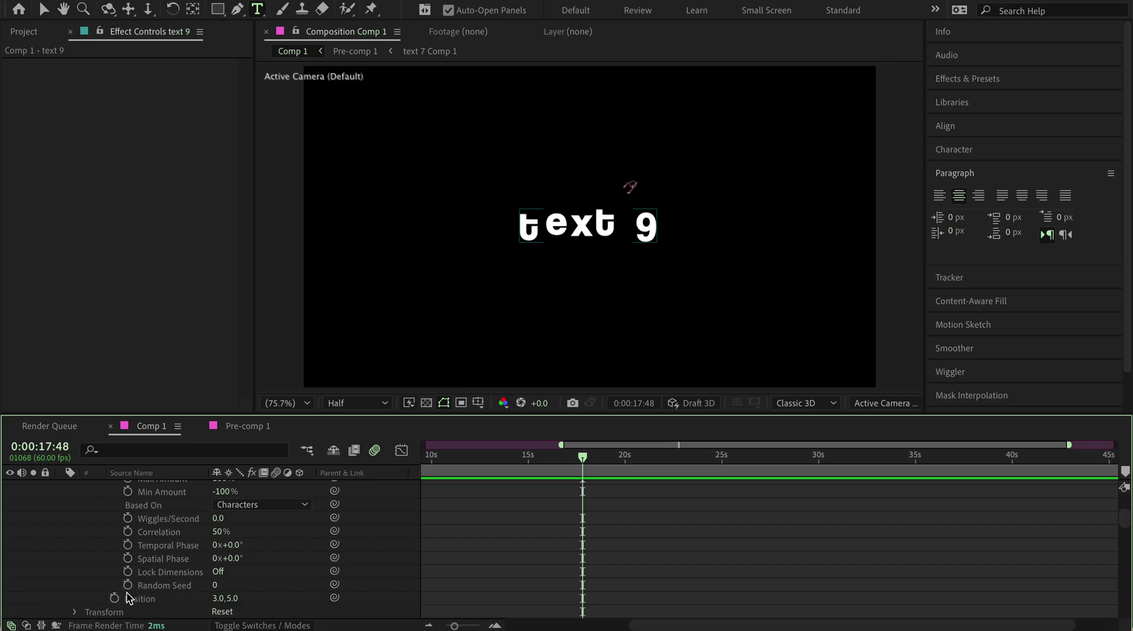
Add an expression to the Wiggly Selector's Random Seed with posterizeTime(3) on one line and random(1000) on the line below
alt+click(128, 586)
key(BackSpace)
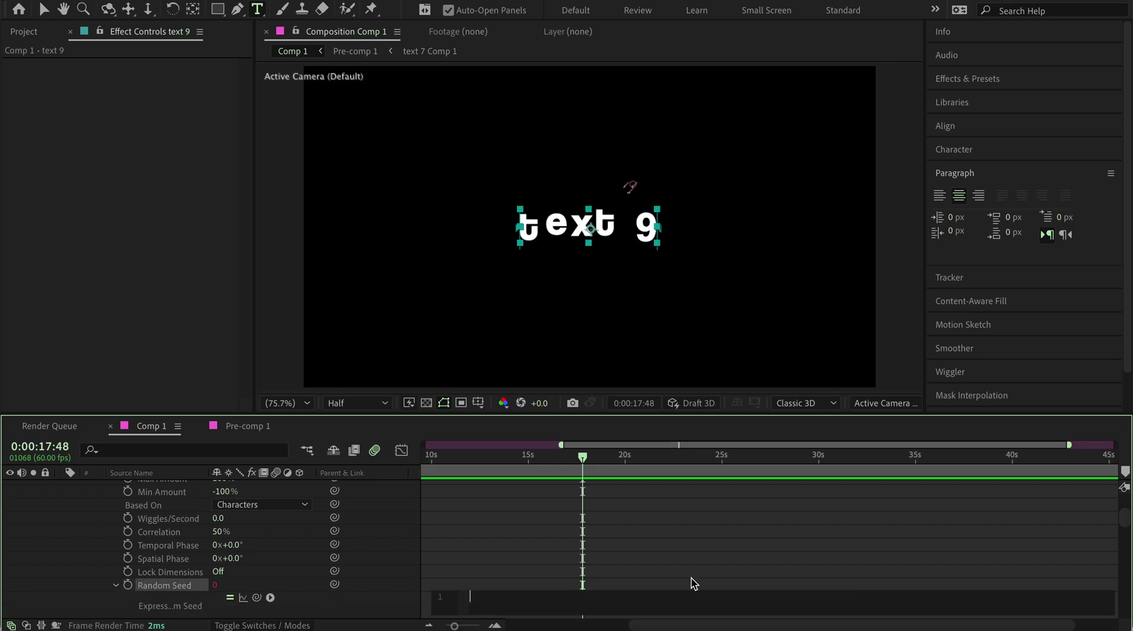
text(post)
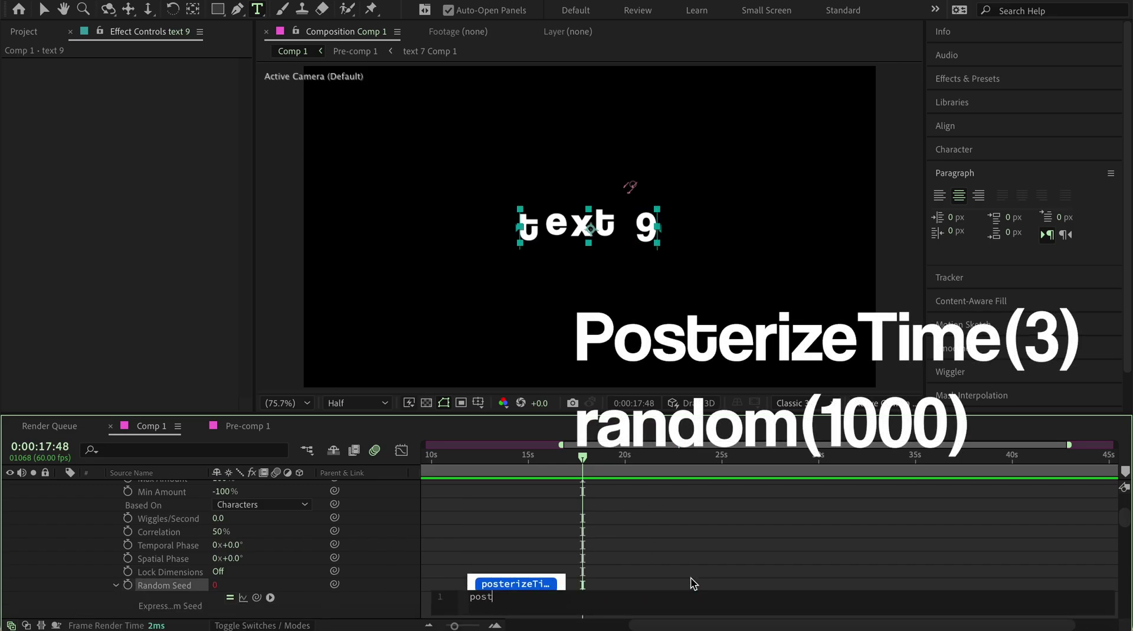
text(er)
click(550, 583)
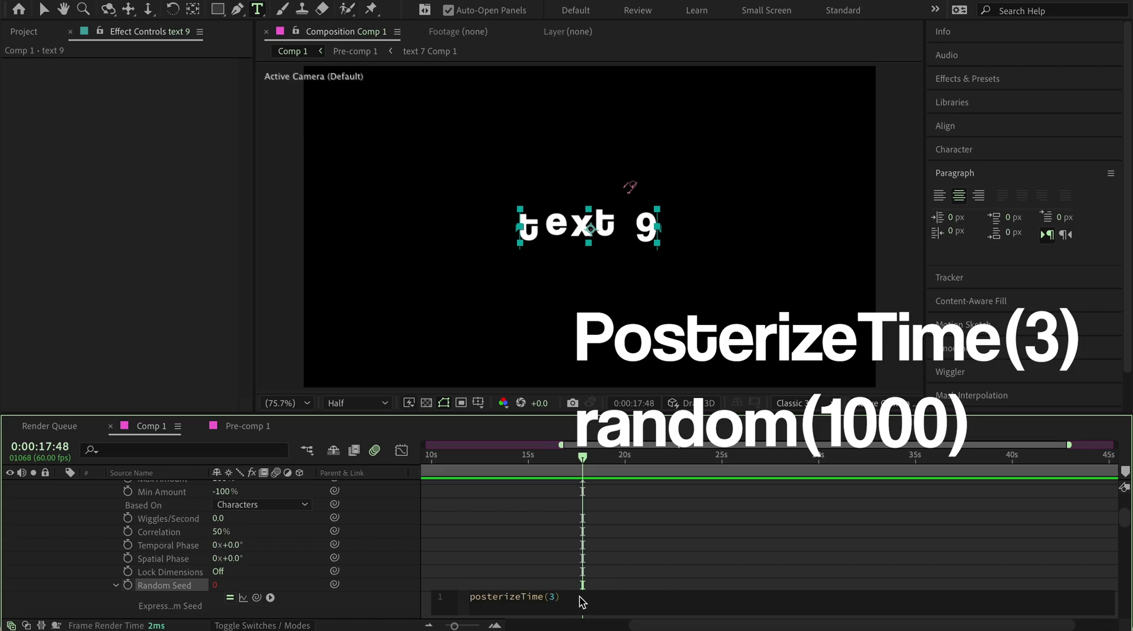
text(random)
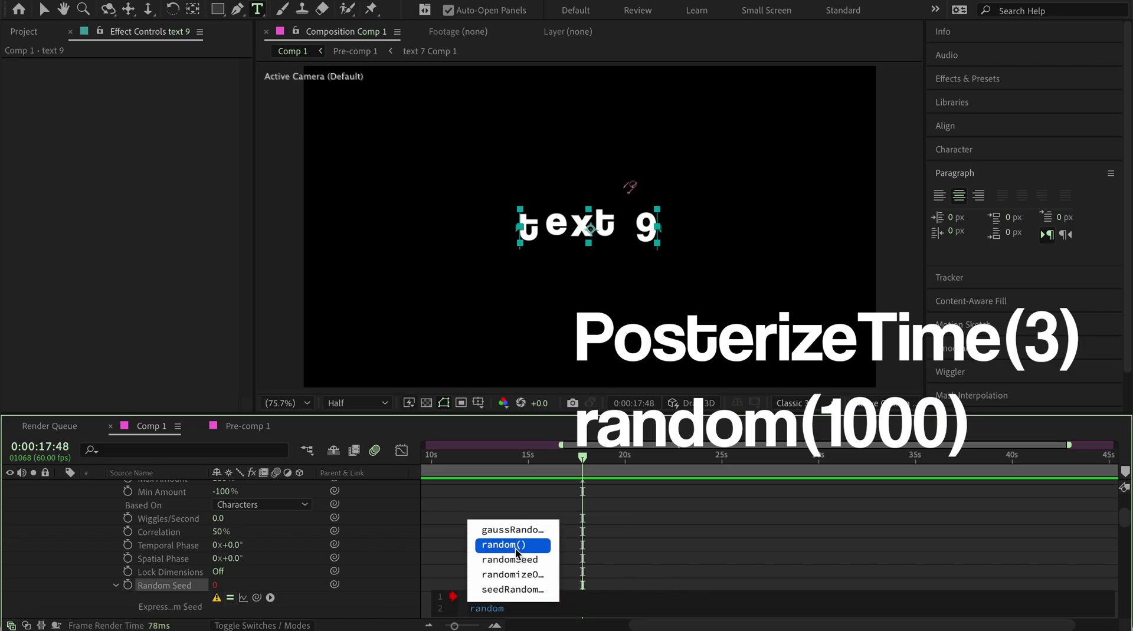
text((1000))
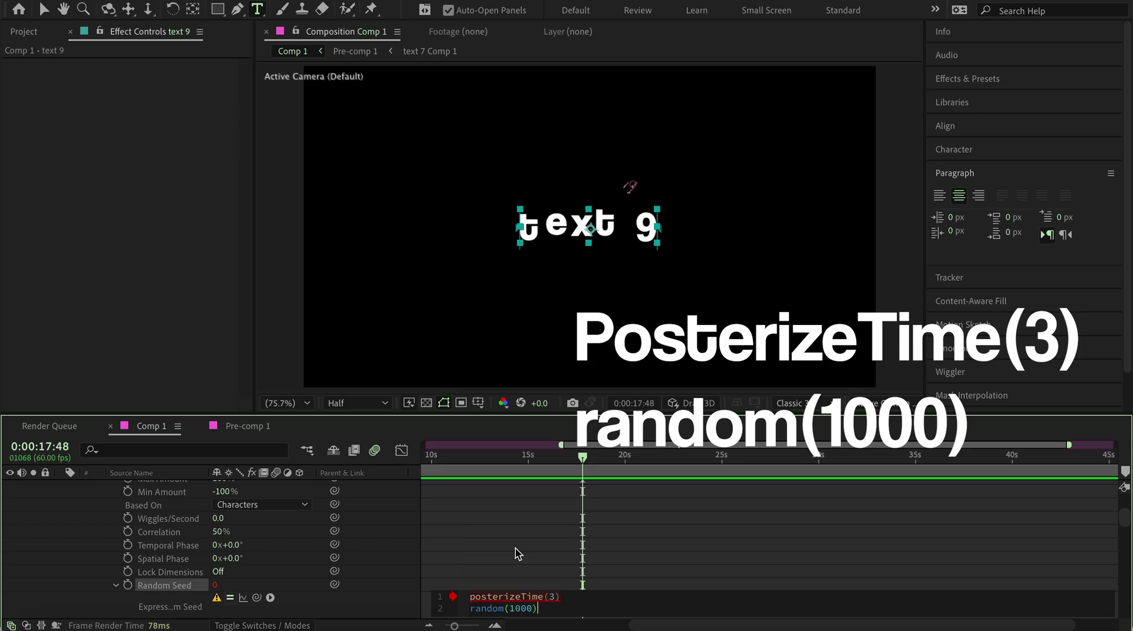
key(Return)
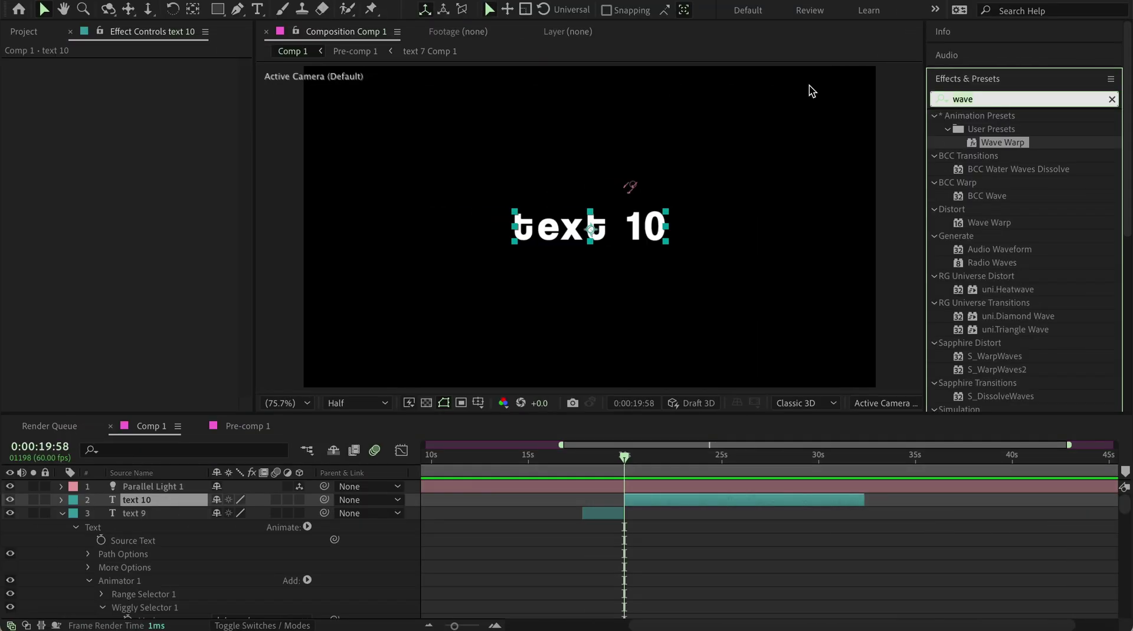
Find the Wave Warp distort effect and apply it to text 10
text(wa)
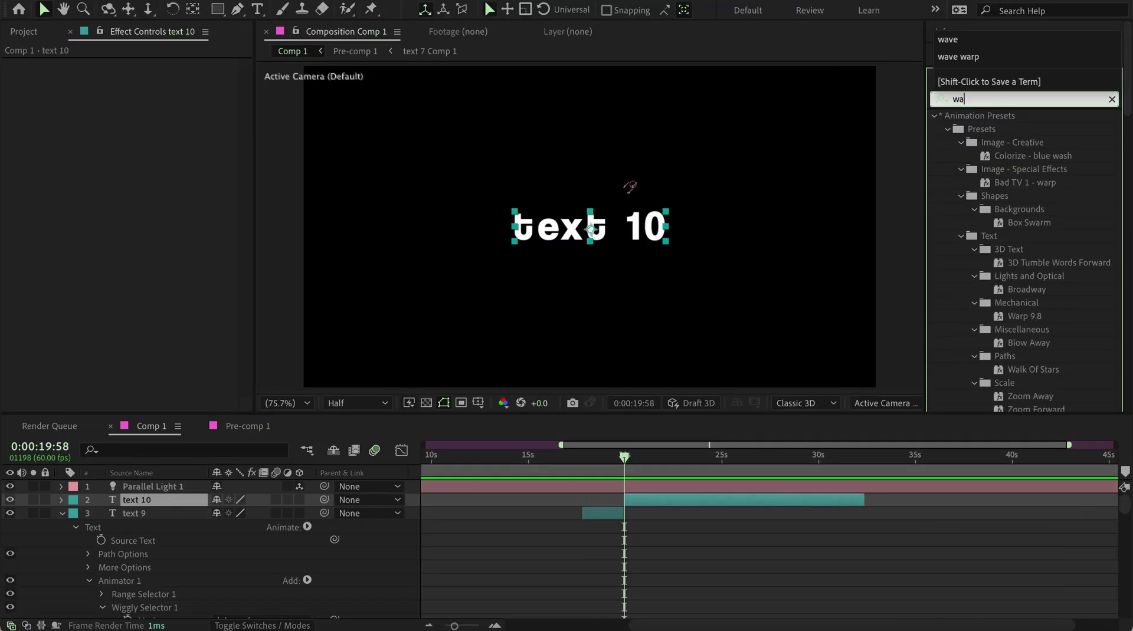
text(ve)
double_click(1004, 168)
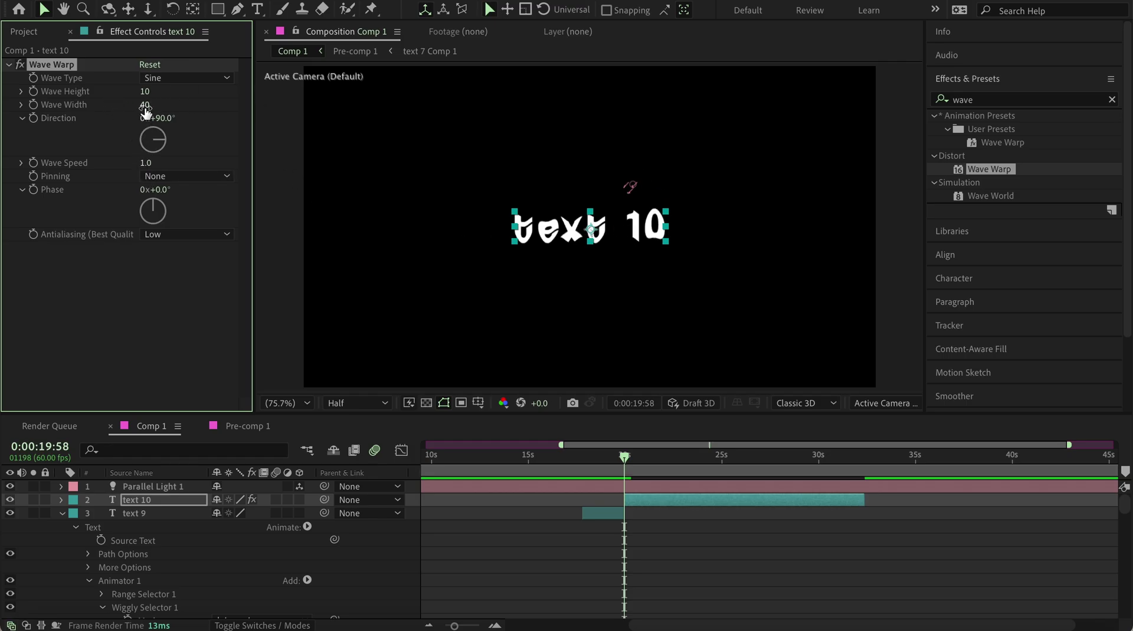
Set Wave Warp's Wave Width to 100 on text 10
drag(149, 107, 449, 93)
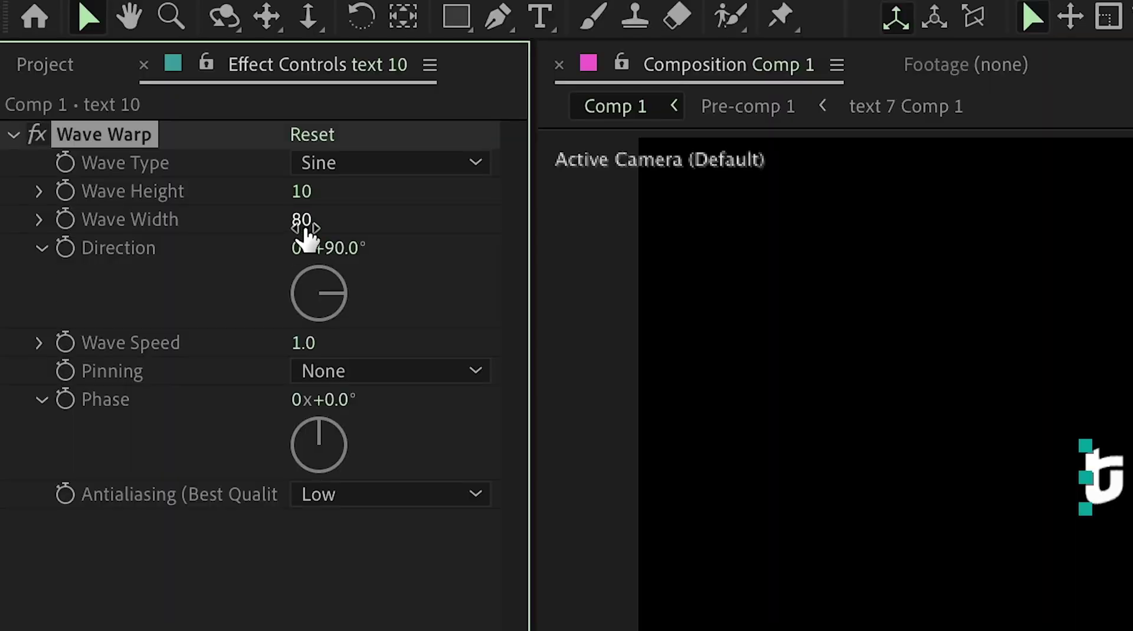
drag(145, 106, 171, 108)
click(148, 105)
text(100)
key(Return)
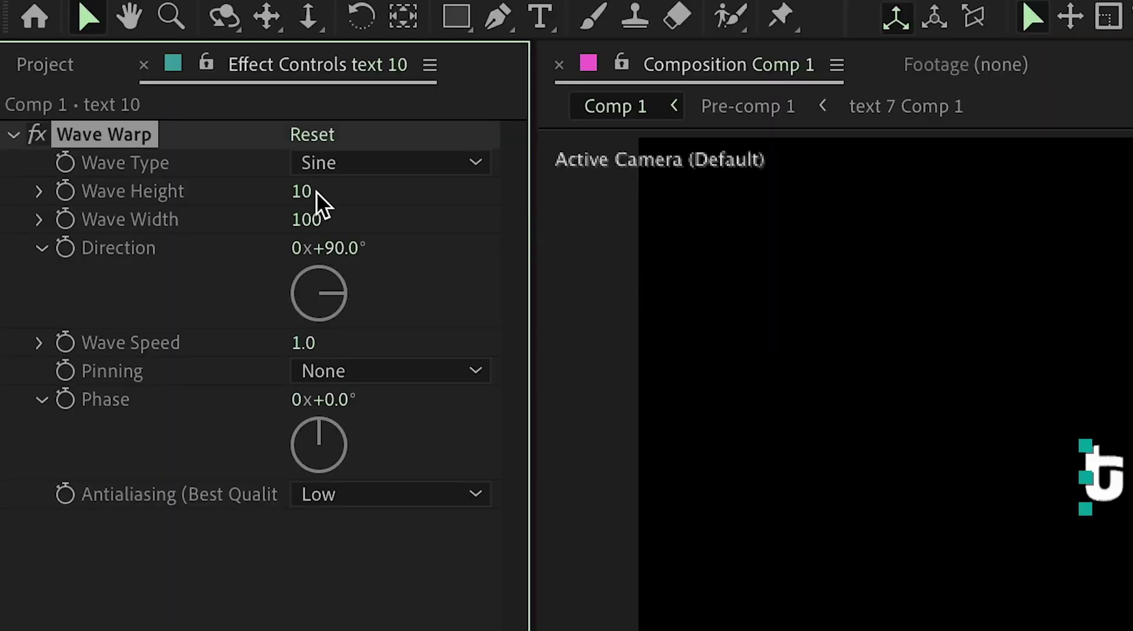
Tune text 10's Wave Warp to Wave Height 5, Wave Speed 0.7 and Wave Width 218
drag(303, 190, 307, 209)
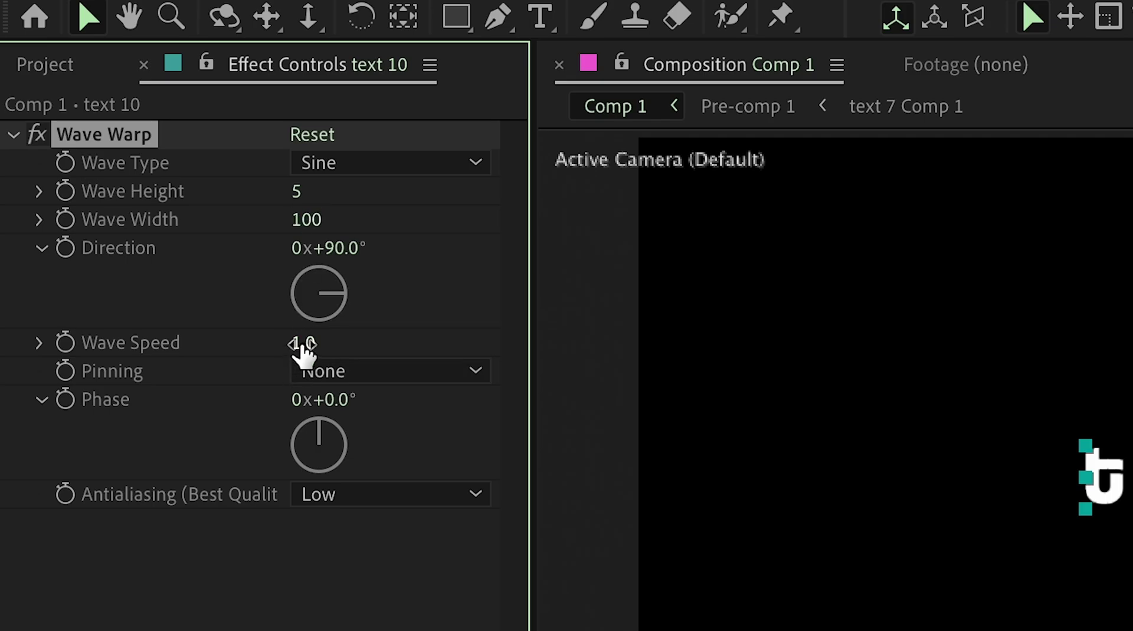
drag(306, 344, 242, 406)
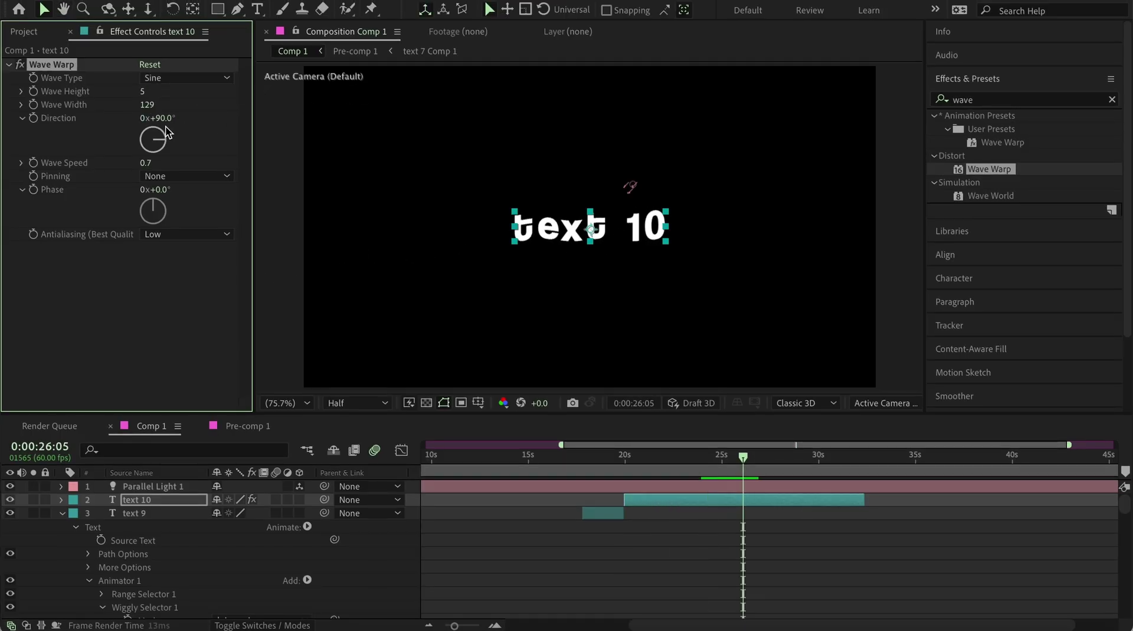
drag(855, 128, 890, 135)
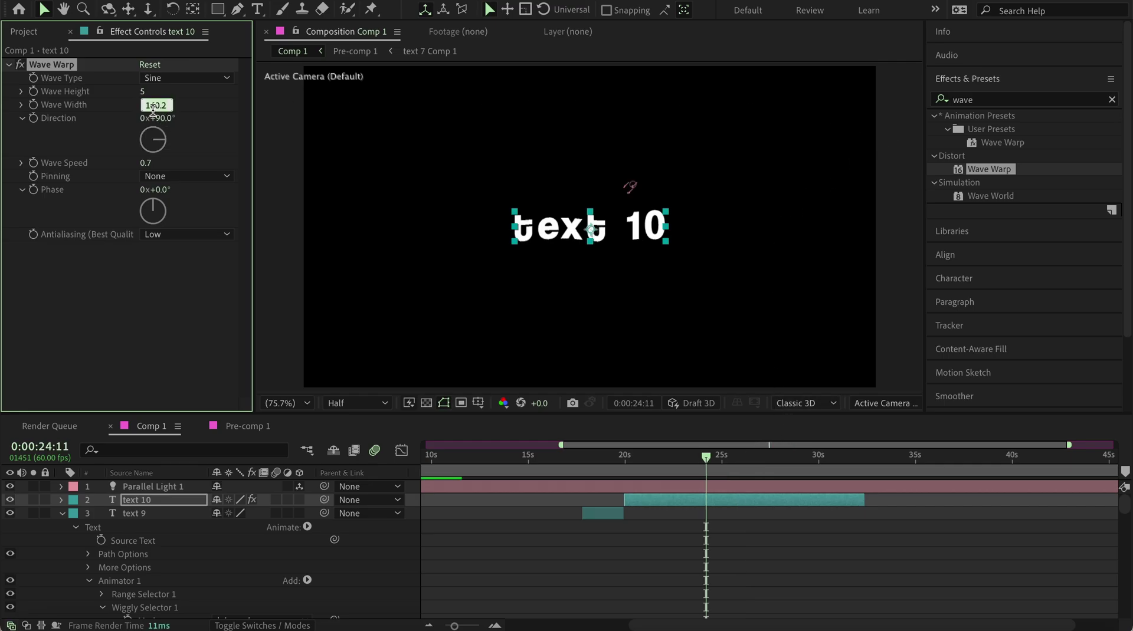
Preview the Wave Warp animation on text 10 in the composition
text(50)
key(Return)
key(space)
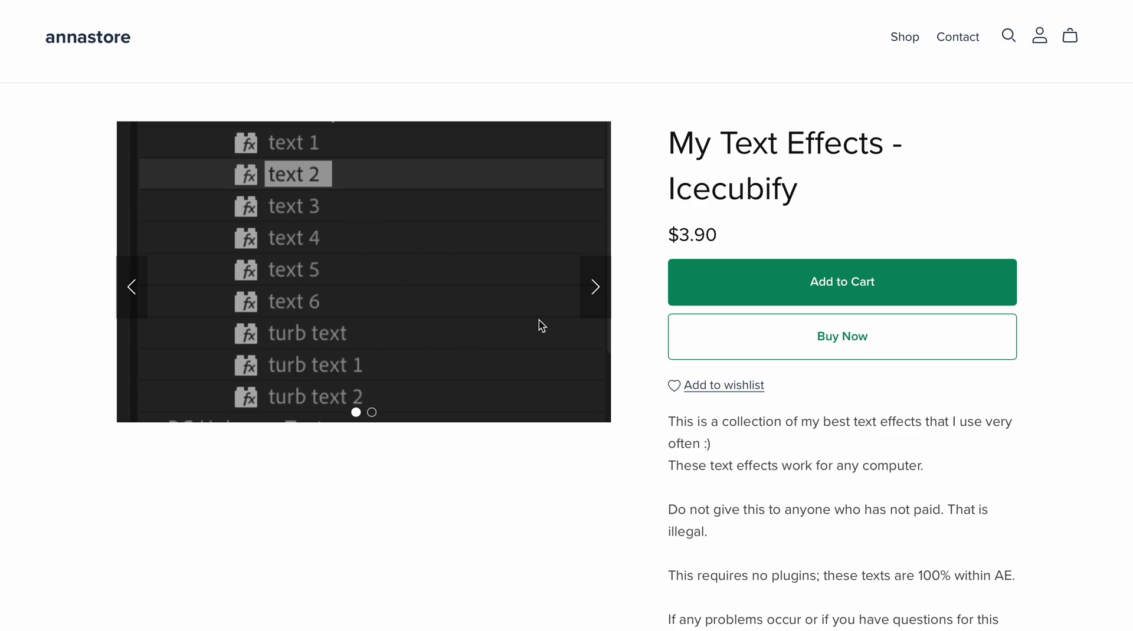
On the Payhip store page for My Text Effects - Icecubify, view the second product image and examine the product description
click(597, 294)
click(597, 294)
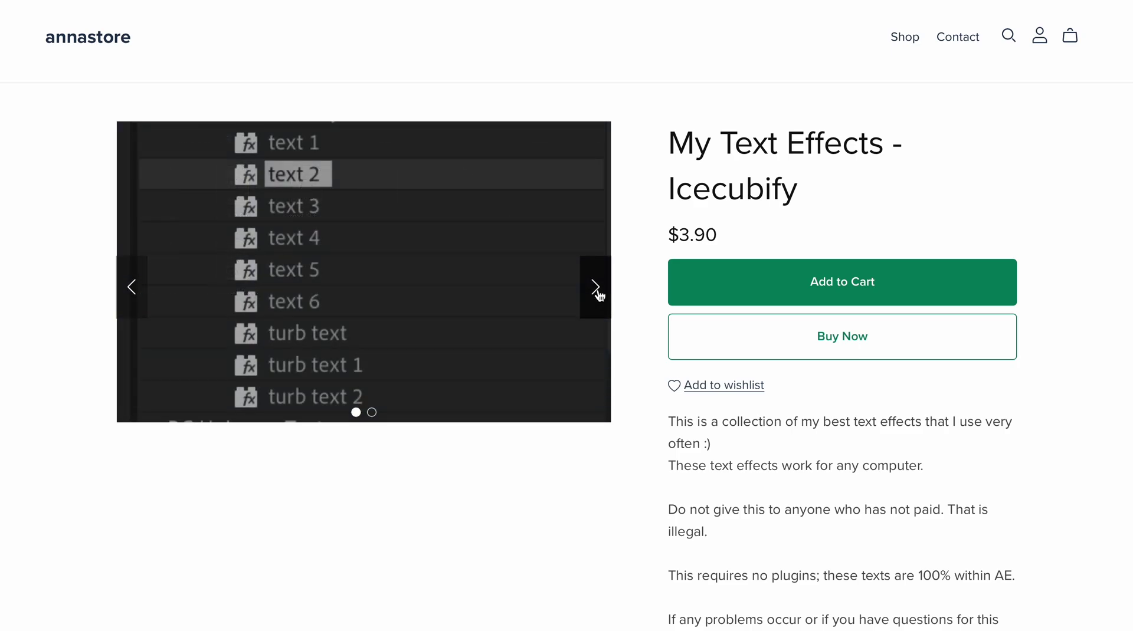
click(597, 290)
scroll(854, 440, down, 2)
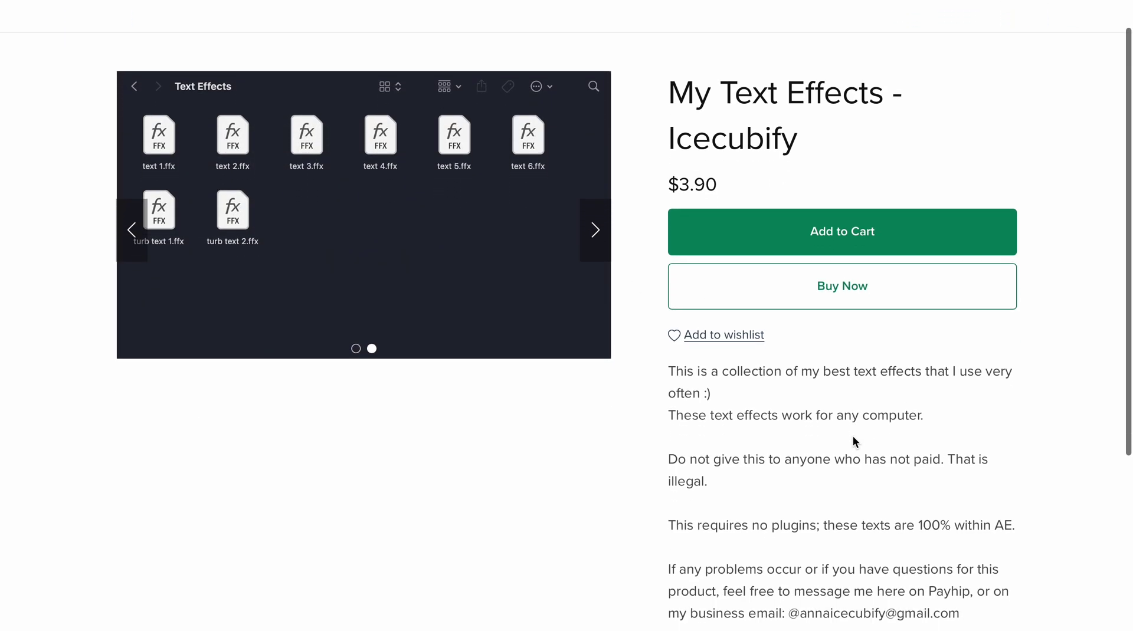
scroll(854, 439, down, 2)
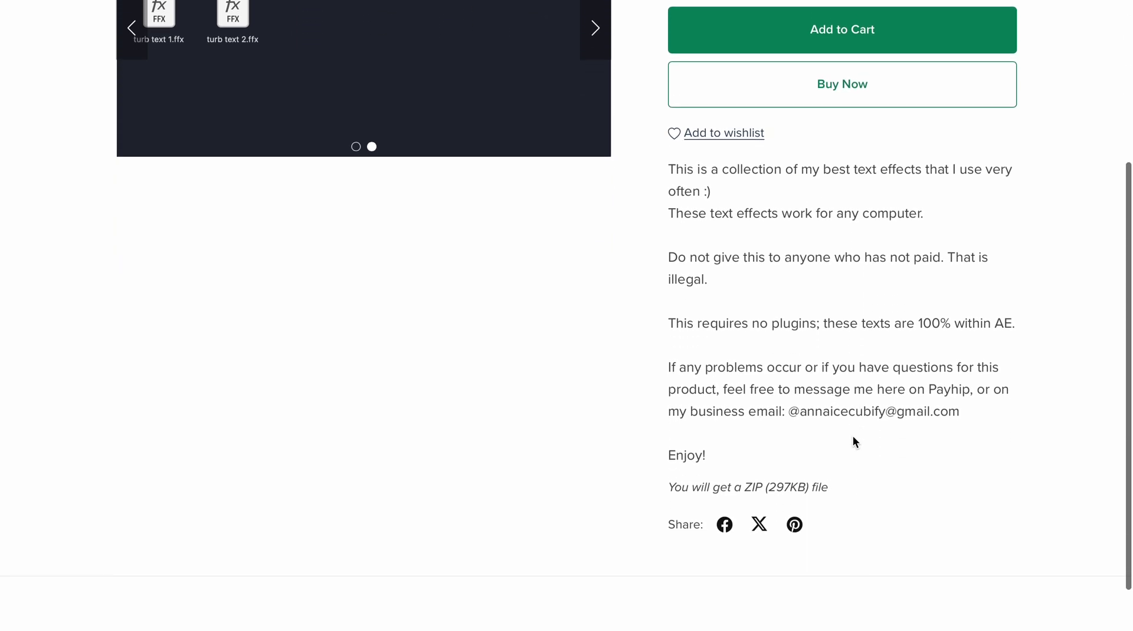
scroll(856, 442, down, 1)
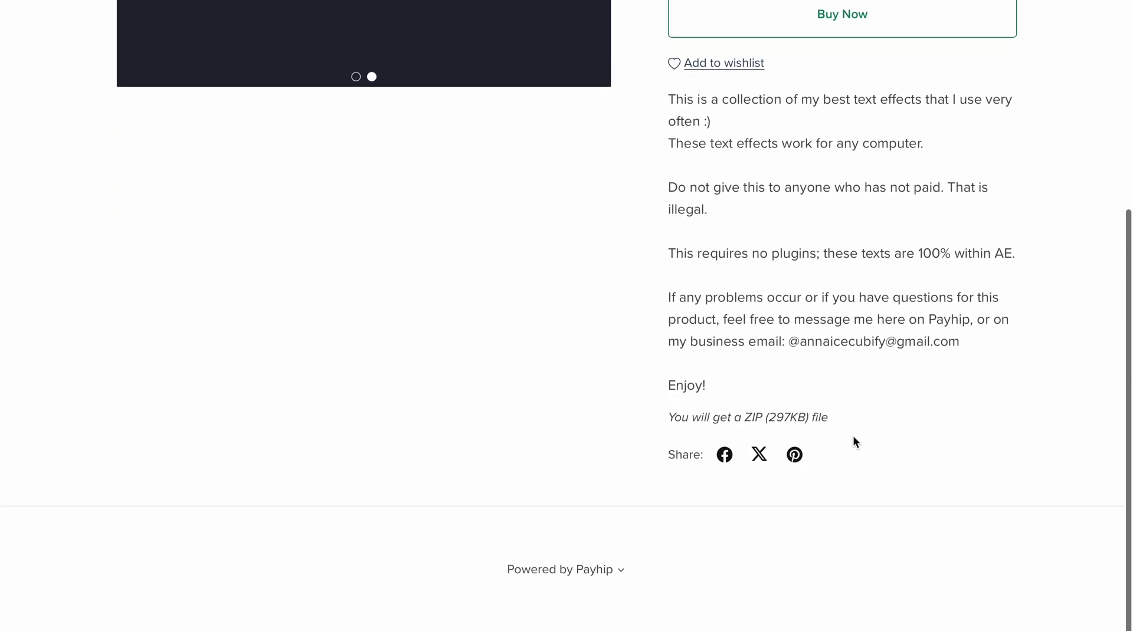
scroll(855, 443, up, 5)
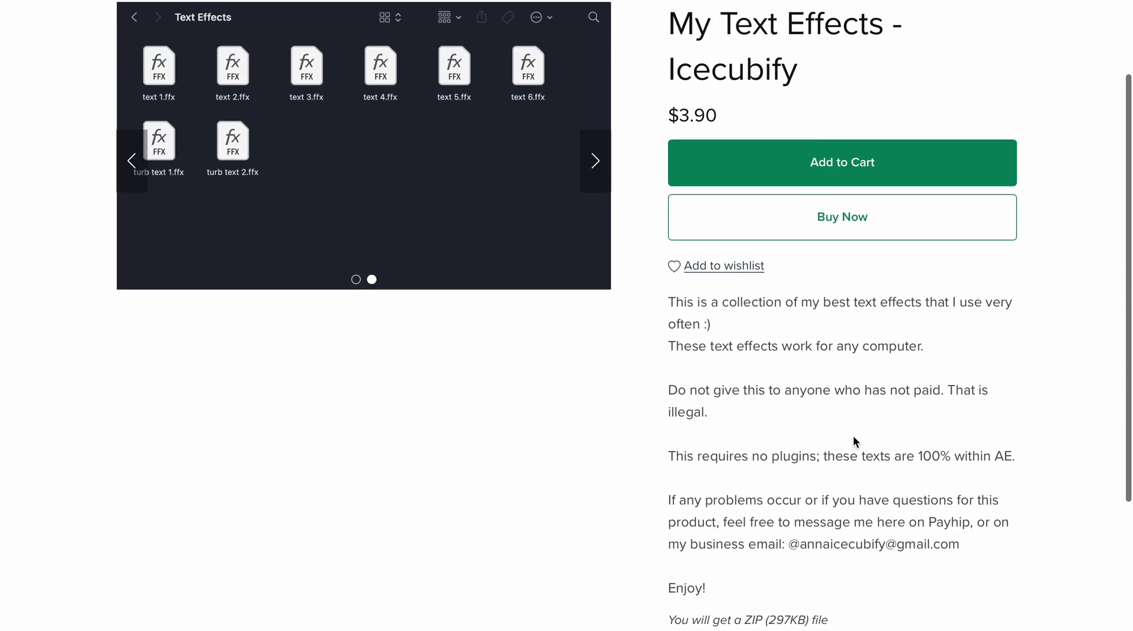